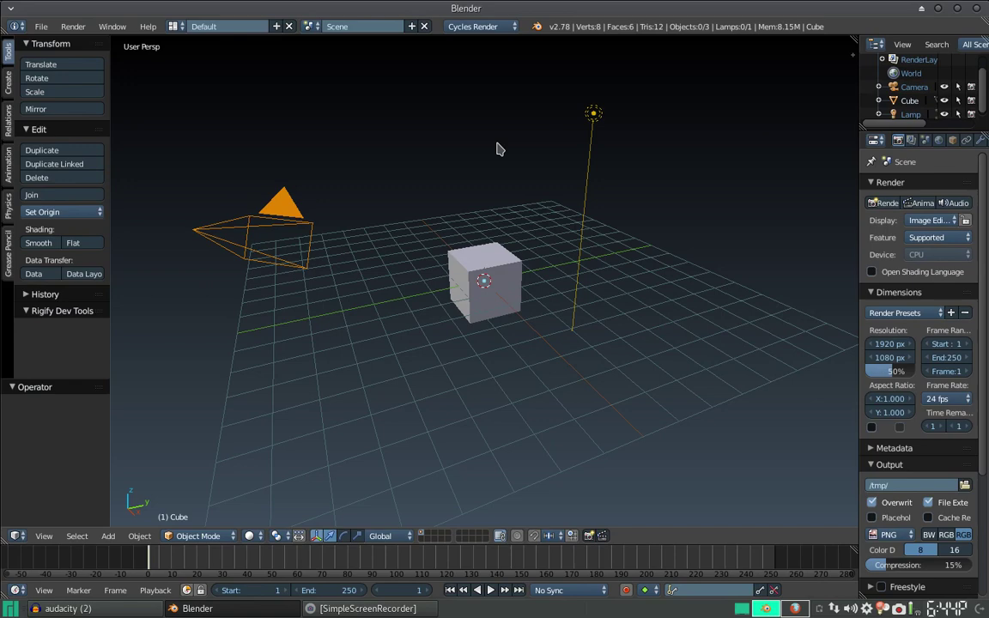
# - Raise the default cube above the grid and flatten it along Y into a thin panel
pyautogui.moveTo(162, 360)
pyautogui.mouseDown(button='middle')
pyautogui.moveTo(307, 336)
pyautogui.moveTo(300, 341)
pyautogui.mouseUp(button='middle')
pyautogui.rightClick(486, 287)
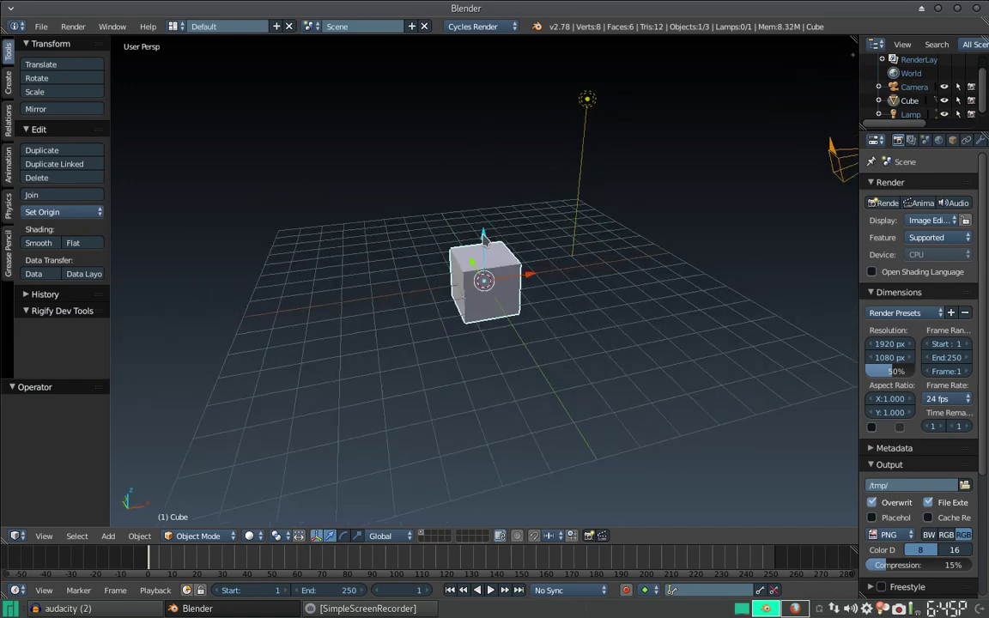
pyautogui.moveTo(484, 243); pyautogui.dragTo(484, 217)
pyautogui.moveTo(485, 217); pyautogui.dragTo(554, 258, button='middle')
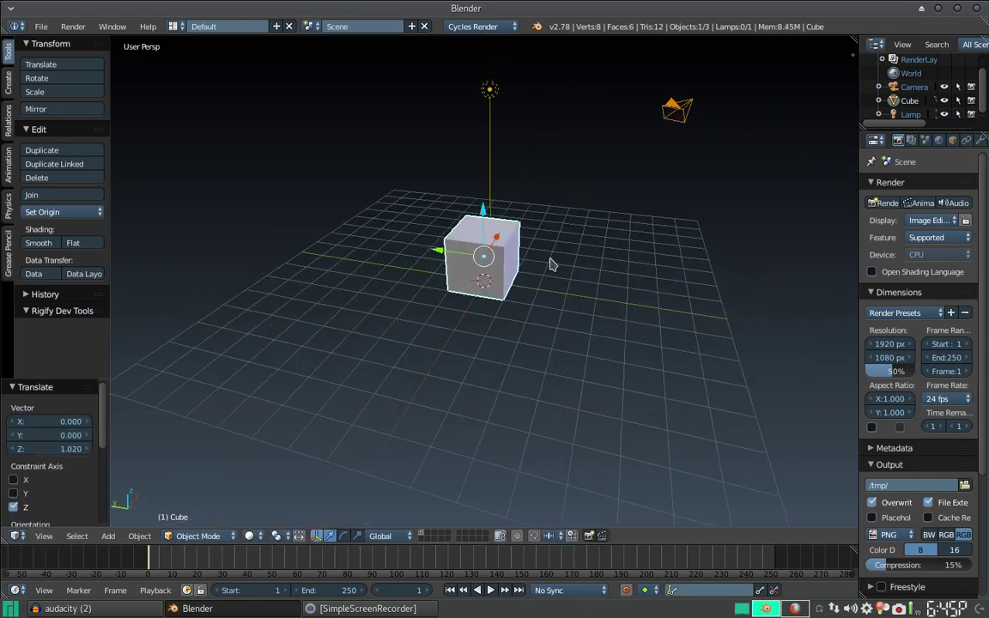
pyautogui.press('s')
pyautogui.press('y')
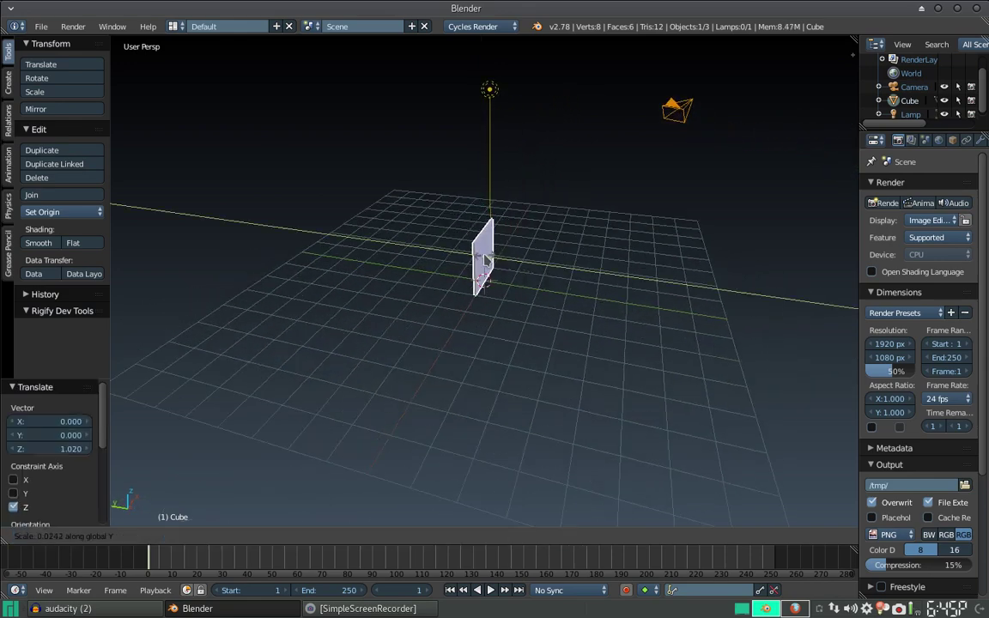
pyautogui.click(429, 228)
# - Lift the panel to Z 1.958 and scale it up uniformly by 3.425
pyautogui.moveTo(429, 228); pyautogui.dragTo(461, 216, button='middle')
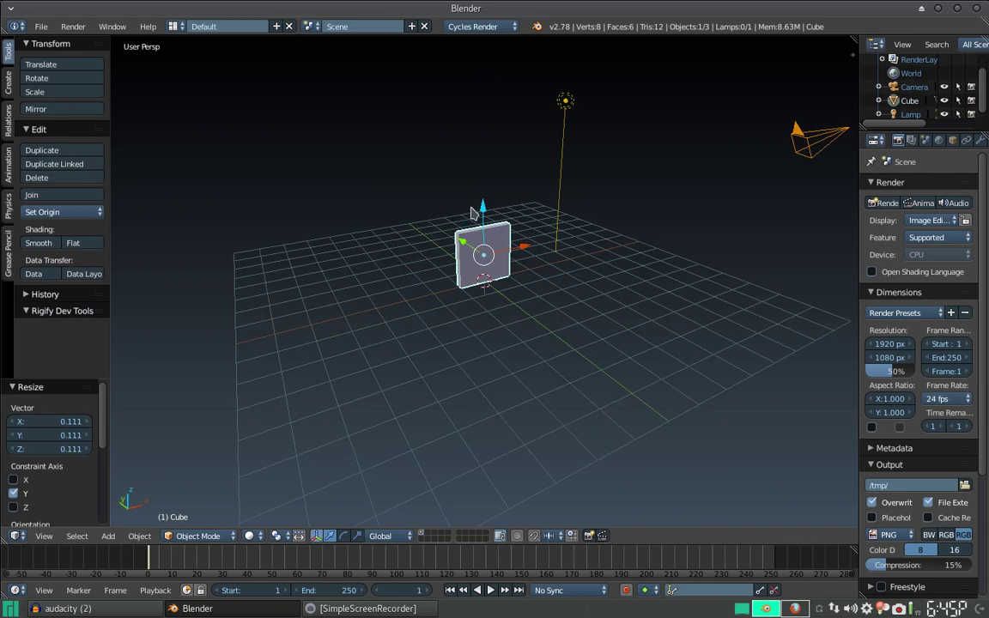
pyautogui.moveTo(482, 207); pyautogui.dragTo(480, 153)
pyautogui.moveTo(481, 153); pyautogui.dragTo(496, 235, button='middle')
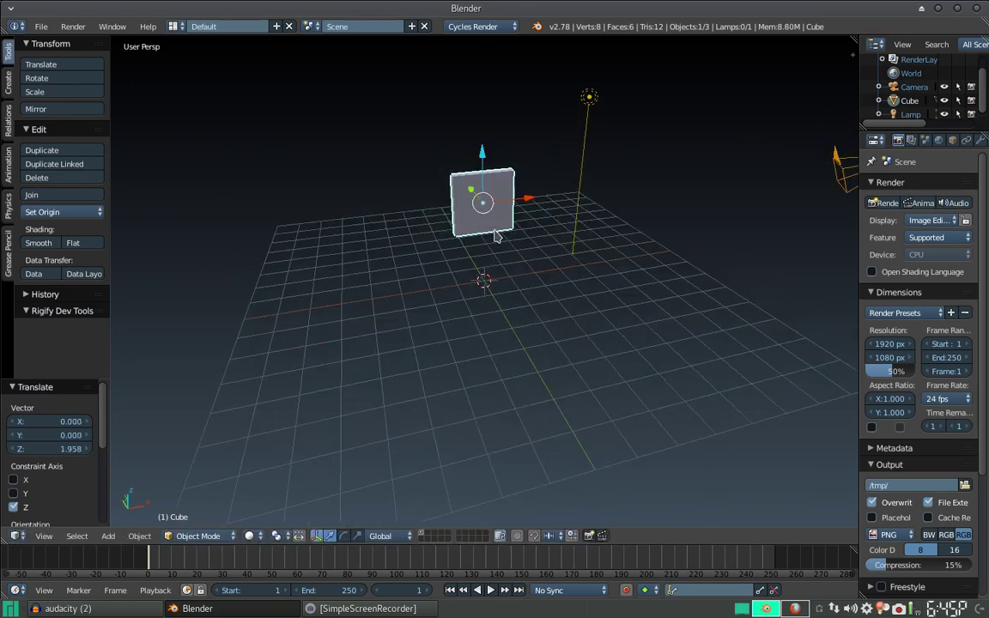
pyautogui.press('s')
pyautogui.click(569, 265)
pyautogui.moveTo(481, 276)
pyautogui.mouseDown(button='middle')
pyautogui.moveTo(500, 232)
pyautogui.moveTo(494, 270)
pyautogui.mouseUp(button='middle')
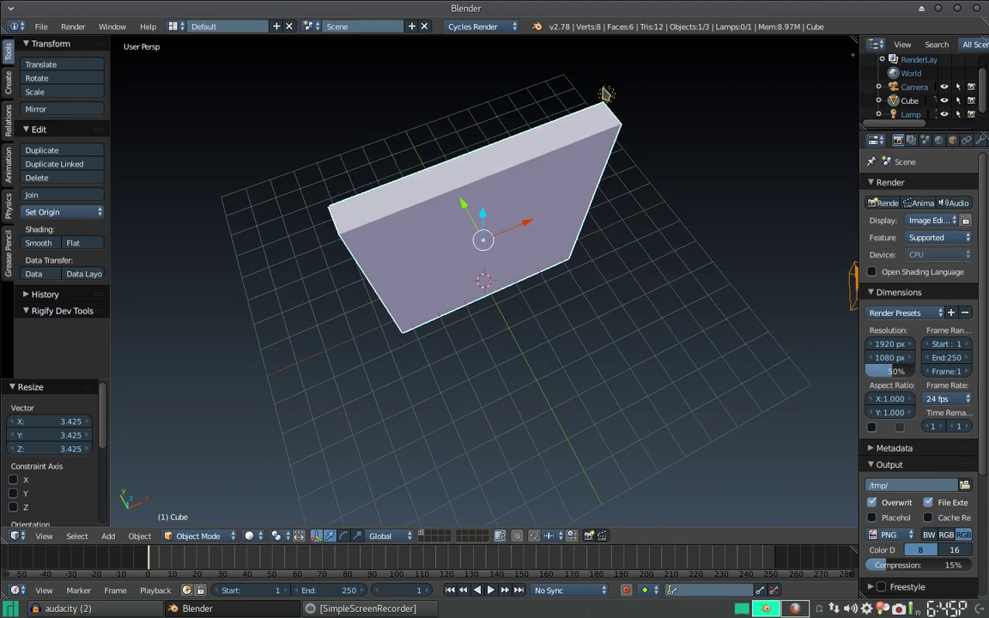
pyautogui.rightClick(606, 92)
# - Move the lamp along Y, then -1.196 along X, beside the wall
pyautogui.press('g')
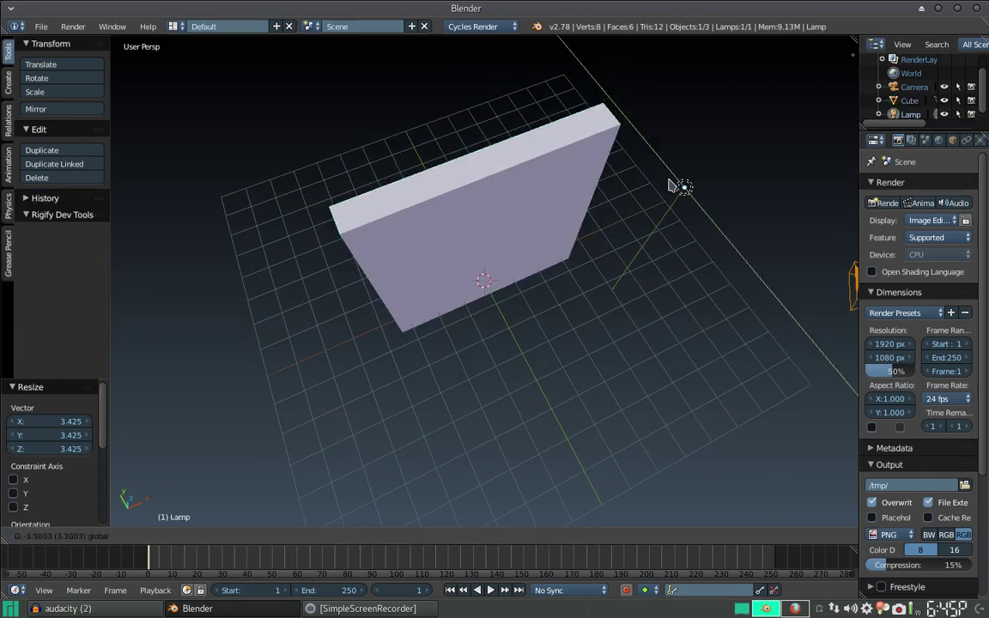
pyautogui.click(699, 221)
pyautogui.press('g')
pyautogui.press('x')
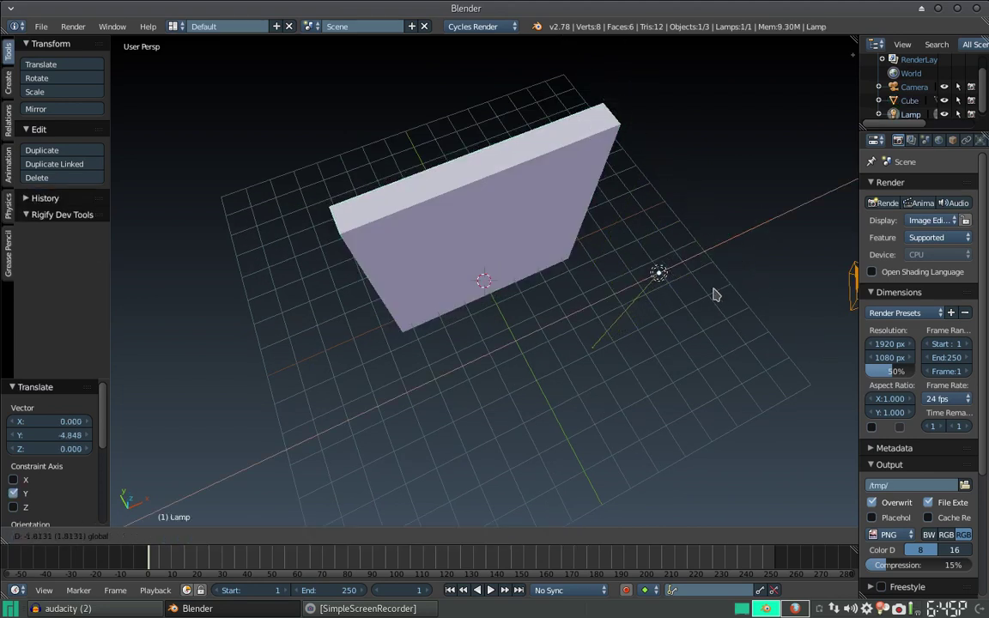
pyautogui.click(601, 249)
pyautogui.moveTo(605, 250)
pyautogui.mouseDown(button='middle')
pyautogui.moveTo(616, 254)
pyautogui.moveTo(602, 238)
pyautogui.moveTo(578, 241)
pyautogui.mouseUp(button='middle')
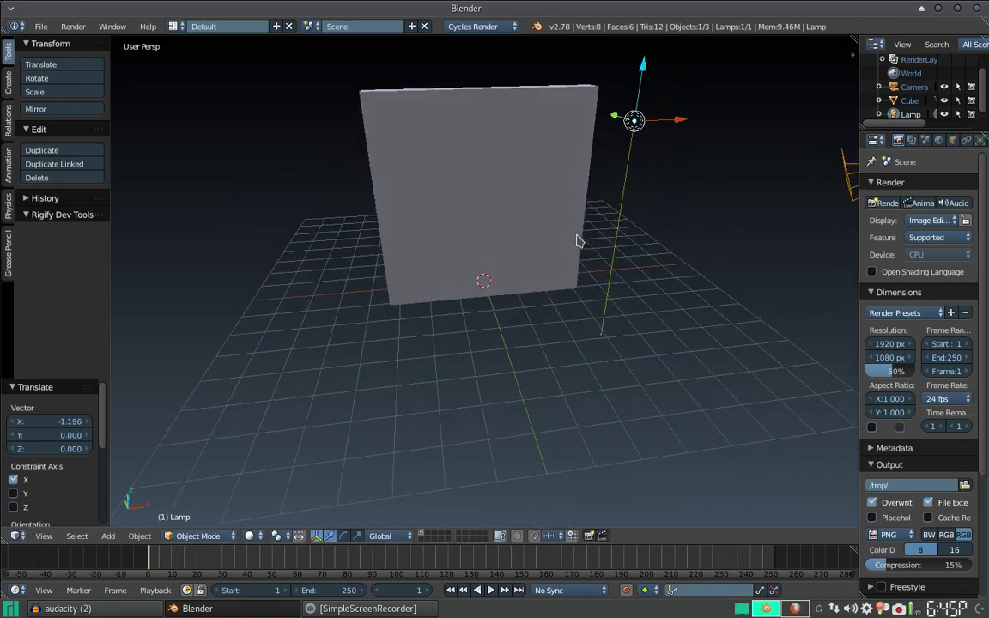
pyautogui.moveTo(532, 288)
pyautogui.mouseDown(button='middle')
pyautogui.moveTo(501, 273)
pyautogui.moveTo(523, 278)
pyautogui.moveTo(510, 257)
pyautogui.mouseUp(button='middle')
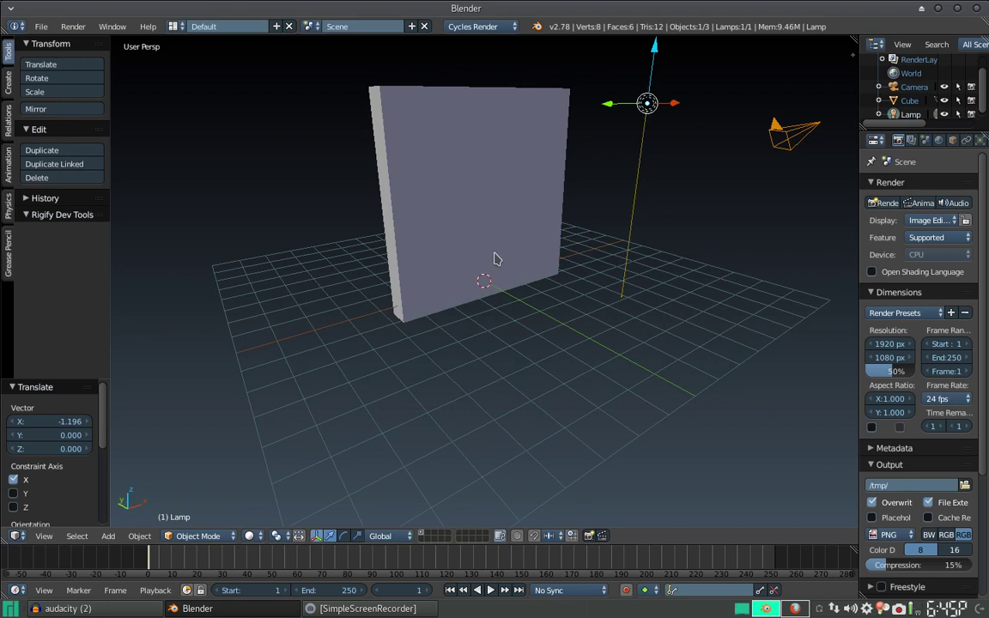
pyautogui.click(964, 486)
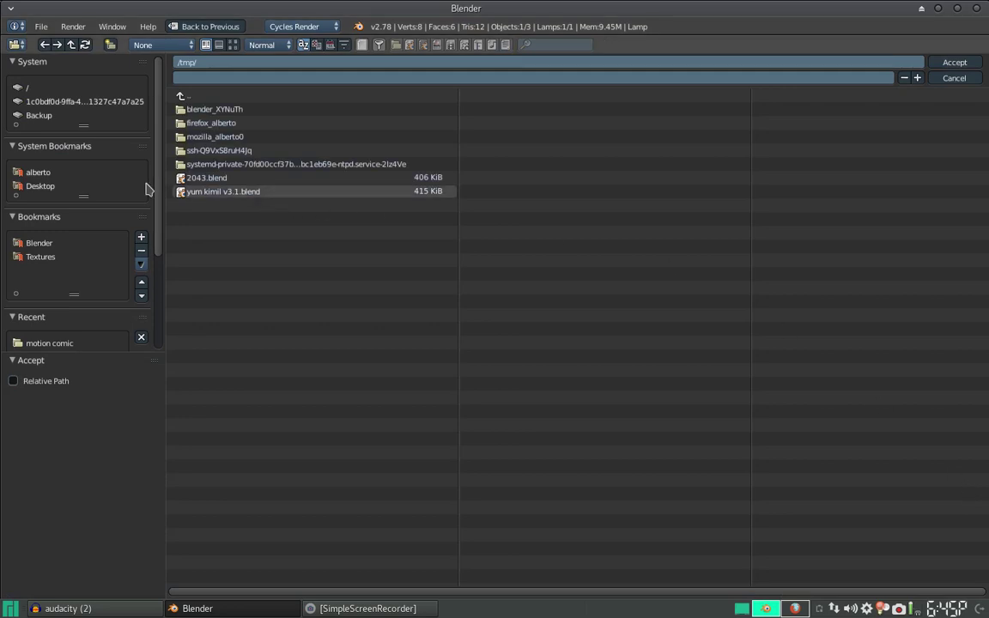
# - Point the render output to a new folder '2' inside the test dynamic paint folder
pyautogui.click(41, 245)
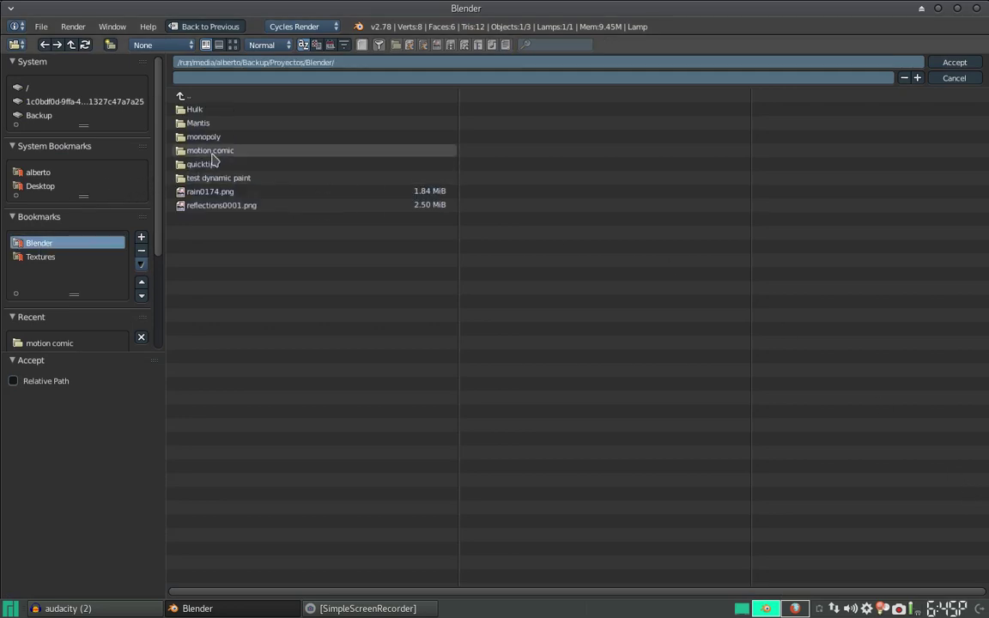
pyautogui.click(219, 178)
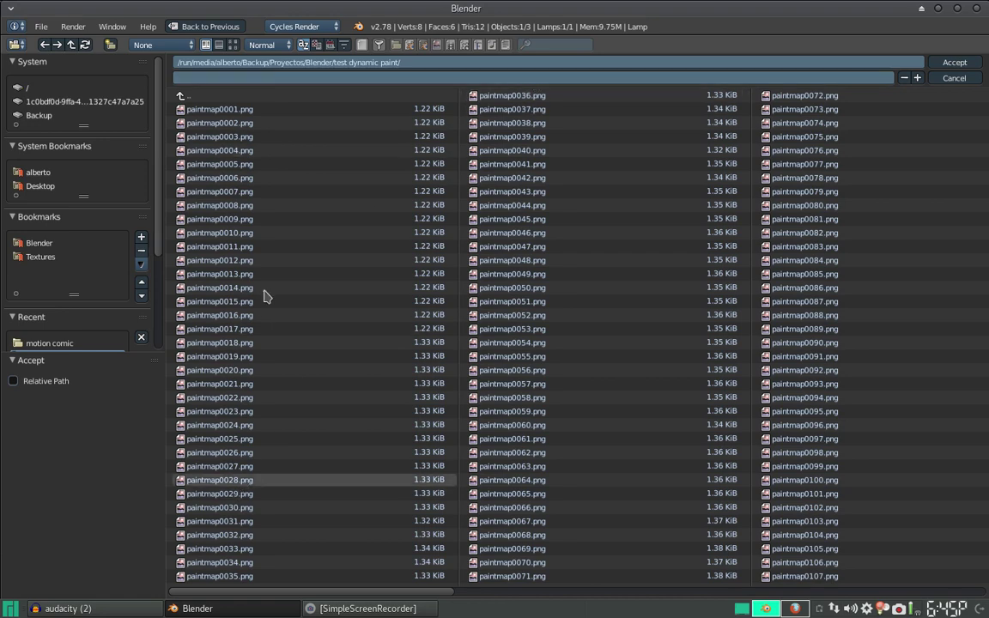
pyautogui.rightClick(579, 284)
pyautogui.click(578, 282)
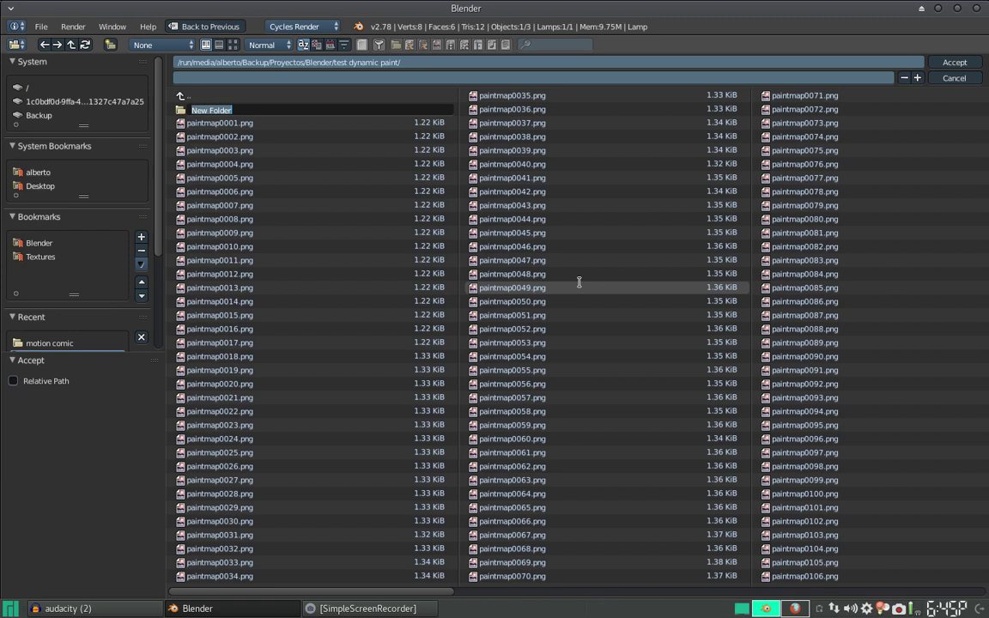
pyautogui.write('2')
pyautogui.press('Return')
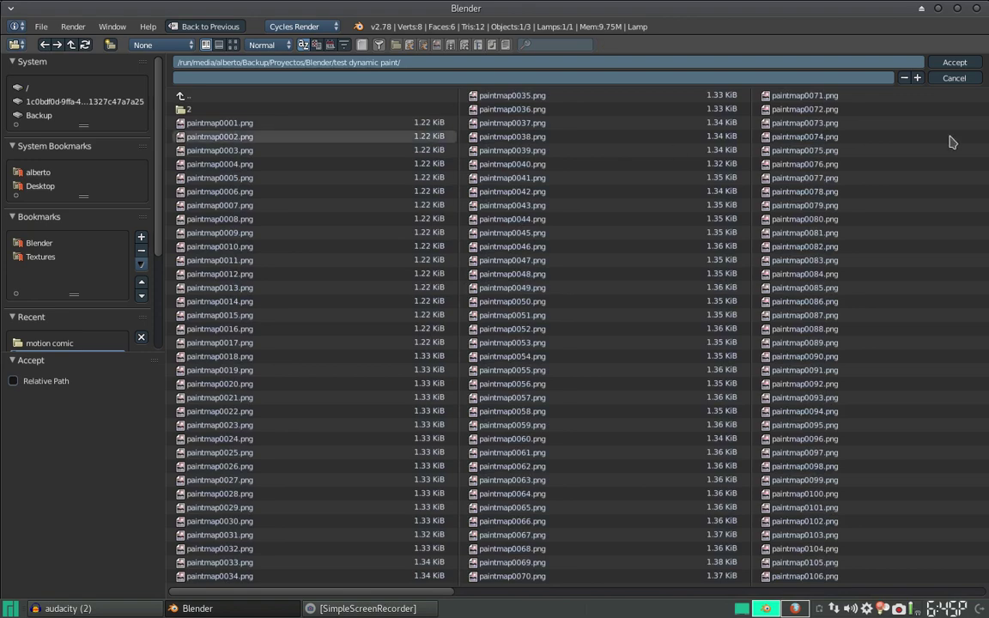
pyautogui.click(313, 111)
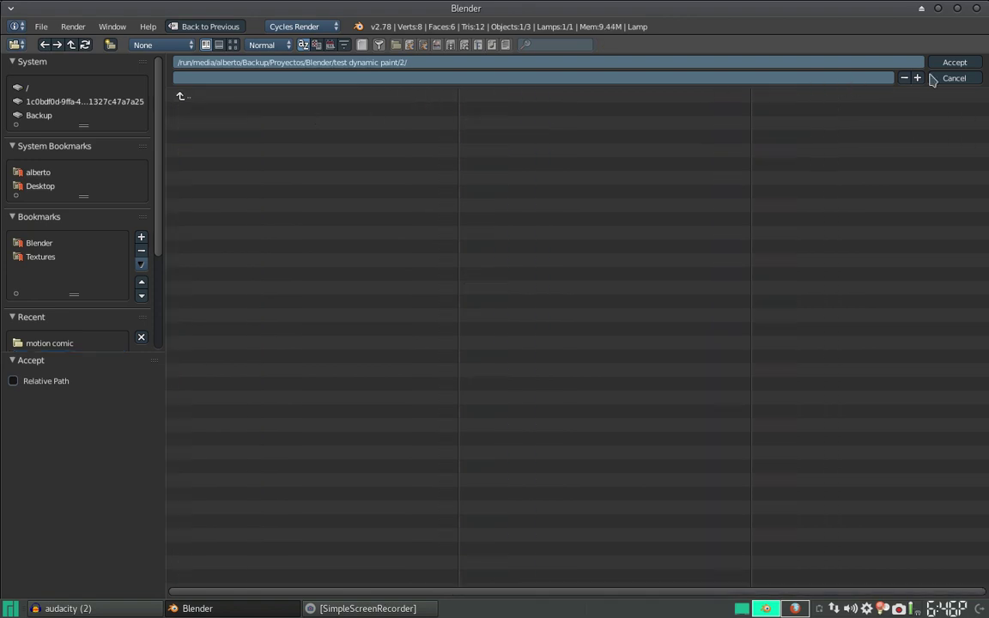
pyautogui.click(953, 62)
pyautogui.moveTo(552, 221)
pyautogui.mouseDown(button='middle')
pyautogui.moveTo(452, 277)
pyautogui.moveTo(433, 260)
pyautogui.moveTo(505, 239)
pyautogui.moveTo(528, 311)
pyautogui.moveTo(552, 327)
pyautogui.moveTo(559, 305)
pyautogui.mouseUp(button='middle')
pyautogui.scroll(3, 515, 254)
# - Add a second cube, move it away from the wall along Y and flatten it into a slab
pyautogui.hotkey('shift', 'a')
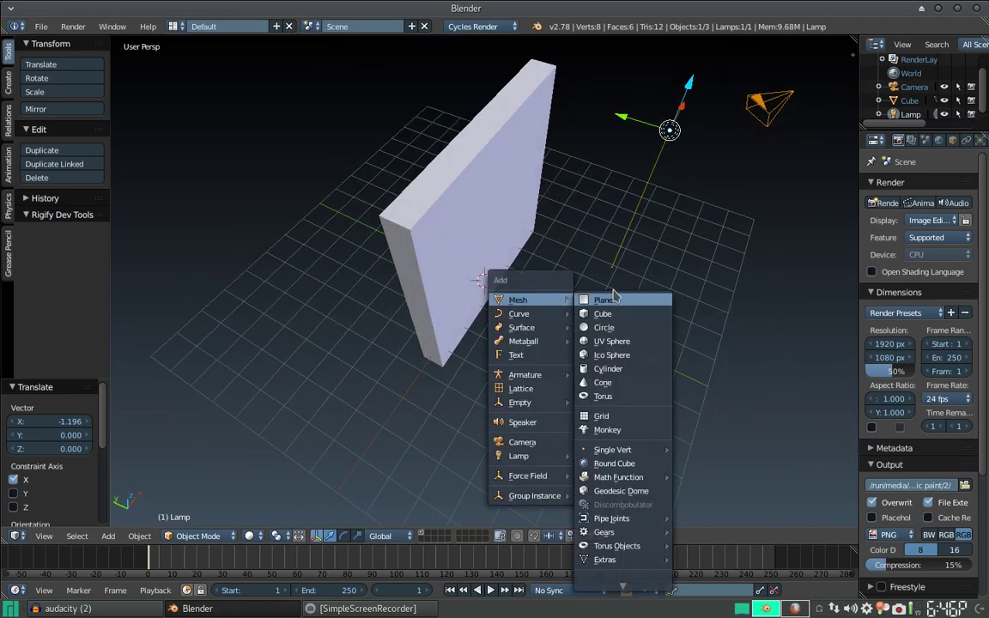
pyautogui.click(602, 314)
pyautogui.moveTo(463, 271); pyautogui.dragTo(563, 296)
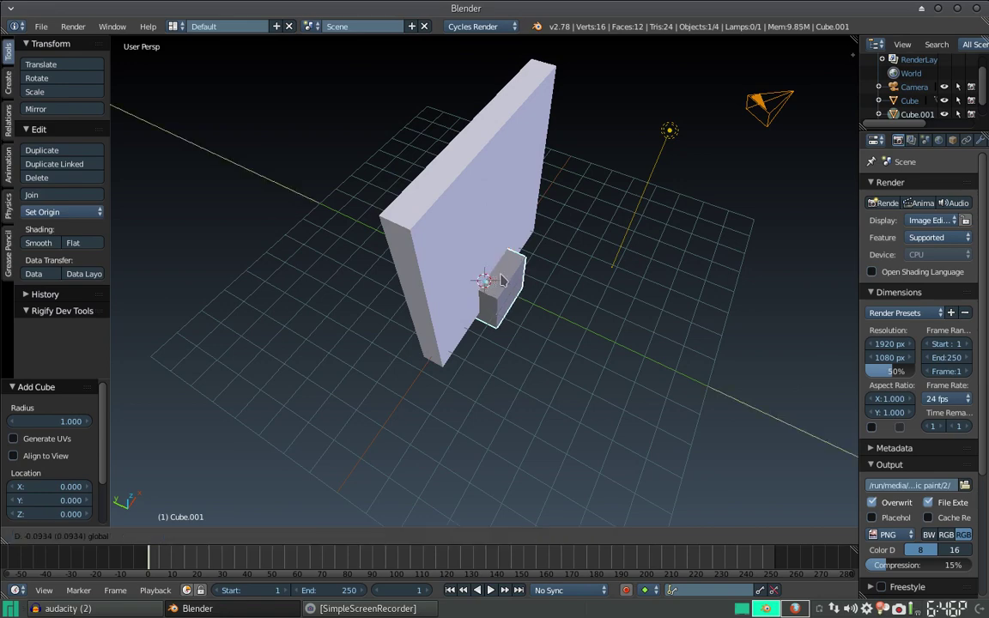
pyautogui.moveTo(563, 296); pyautogui.dragTo(588, 267, button='middle')
pyautogui.scroll(3, 589, 267)
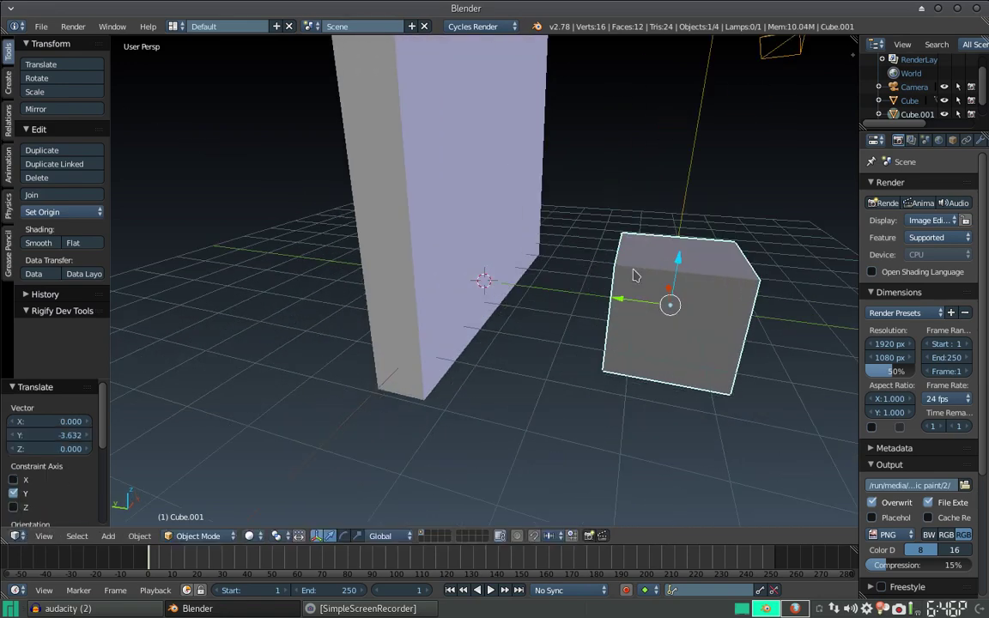
pyautogui.press('s')
pyautogui.press('y')
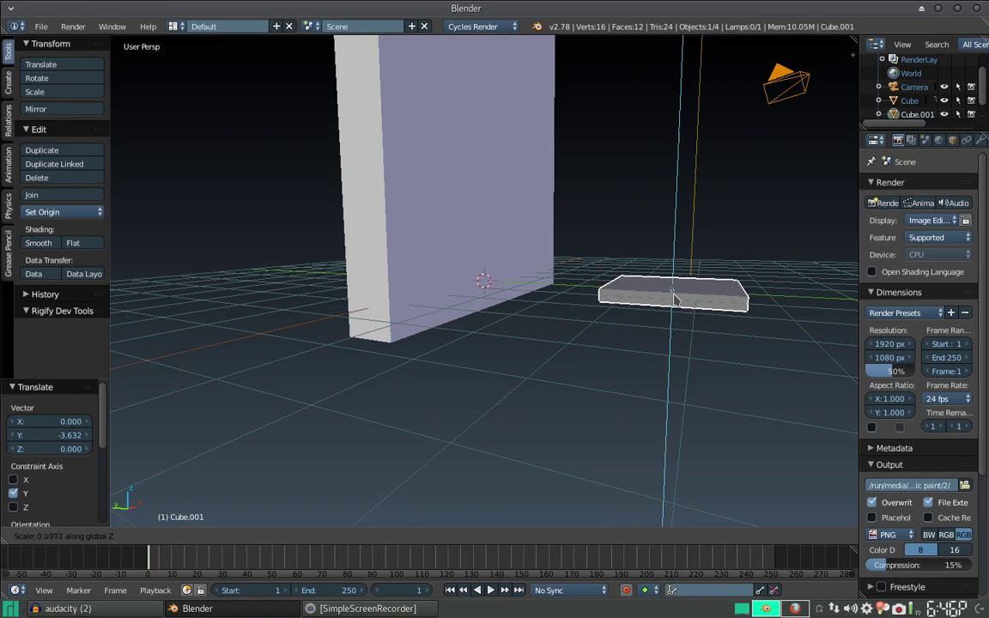
pyautogui.click(675, 299)
pyautogui.moveTo(675, 299)
pyautogui.mouseDown(button='middle')
pyautogui.moveTo(678, 341)
pyautogui.moveTo(640, 314)
pyautogui.moveTo(572, 316)
pyautogui.moveTo(582, 327)
pyautogui.mouseUp(button='middle')
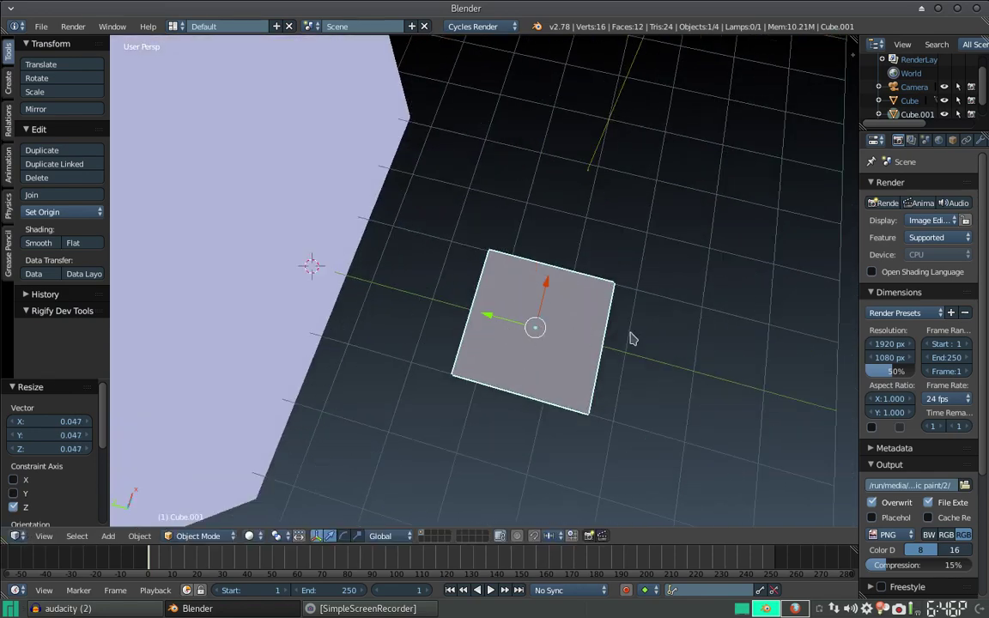
# - Narrow the slab along X into a thin bar and enter Edit Mode
pyautogui.press('Tab')
pyautogui.press('Tab')
pyautogui.press('s')
pyautogui.press('y')
pyautogui.press('Escape')
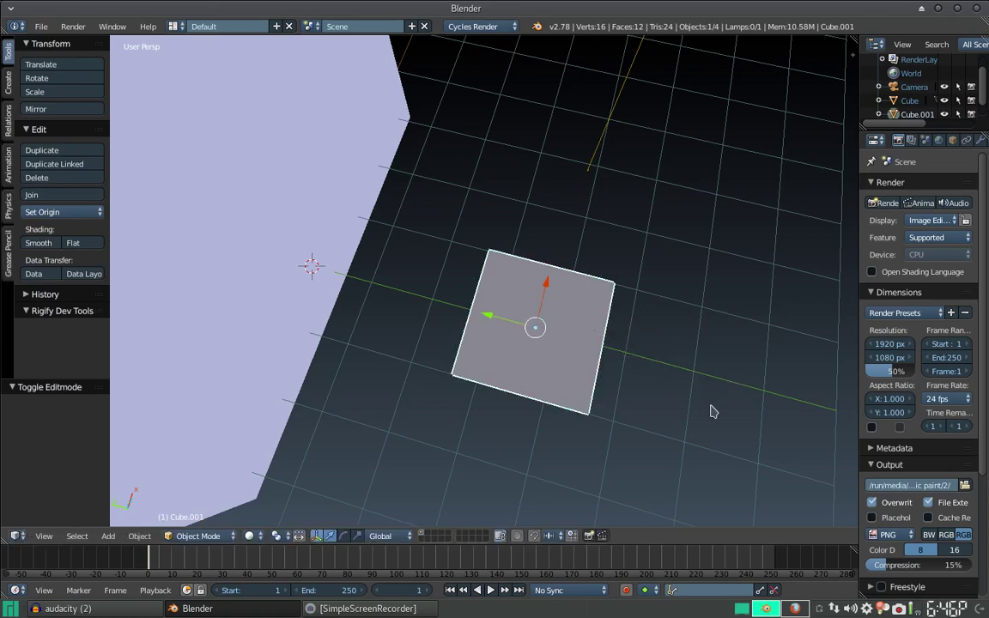
pyautogui.moveTo(711, 412)
pyautogui.mouseDown(button='middle')
pyautogui.moveTo(595, 364)
pyautogui.moveTo(542, 329)
pyautogui.mouseUp(button='middle')
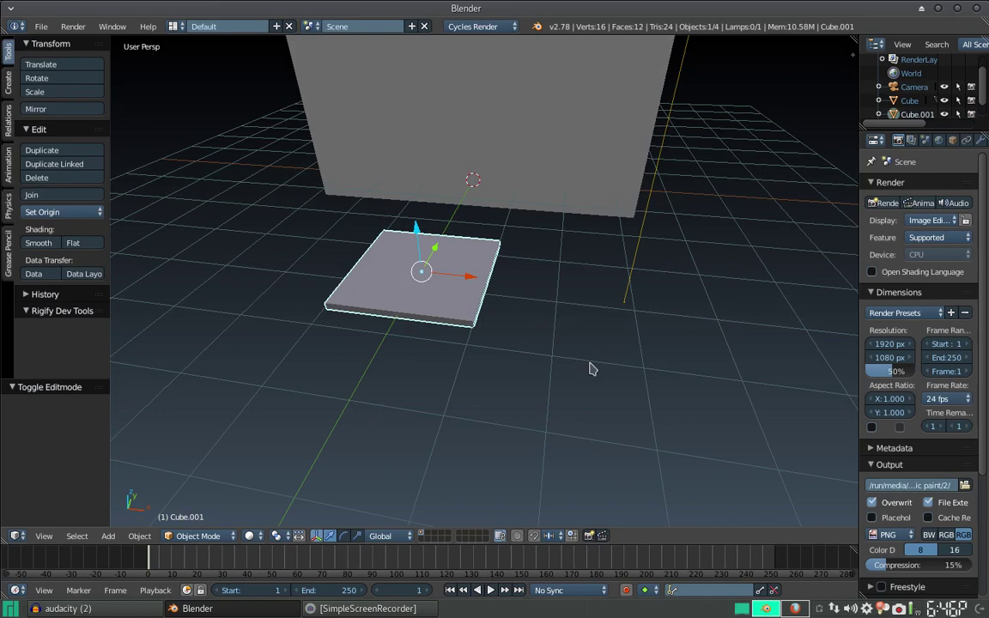
pyautogui.press('s')
pyautogui.press('x')
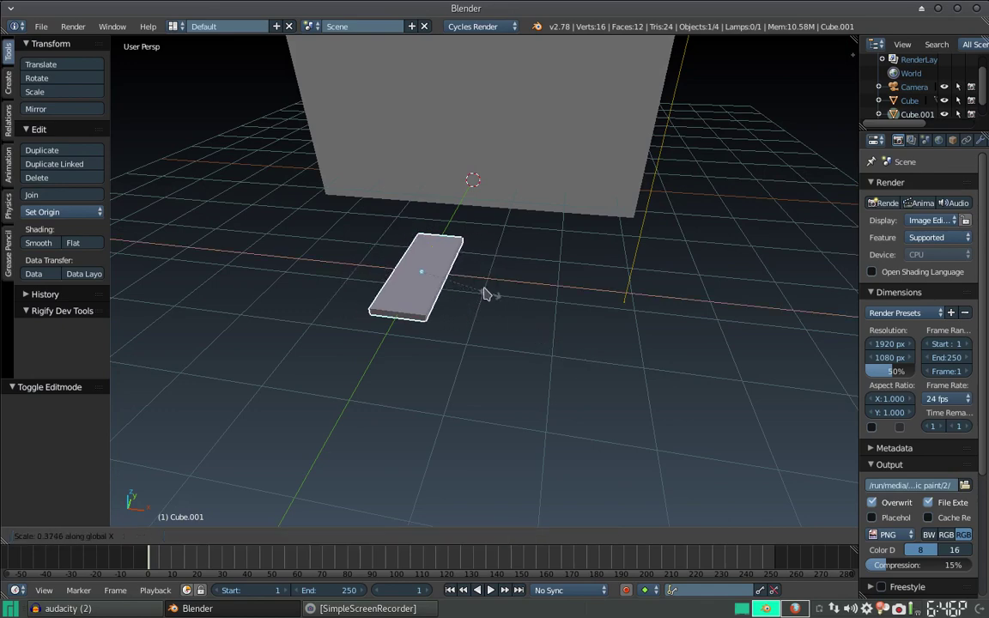
pyautogui.click(442, 275)
pyautogui.moveTo(442, 275)
pyautogui.mouseDown(button='middle')
pyautogui.moveTo(503, 315)
pyautogui.moveTo(481, 290)
pyautogui.moveTo(468, 292)
pyautogui.mouseUp(button='middle')
pyautogui.scroll(2, 515, 305)
pyautogui.press('Tab')
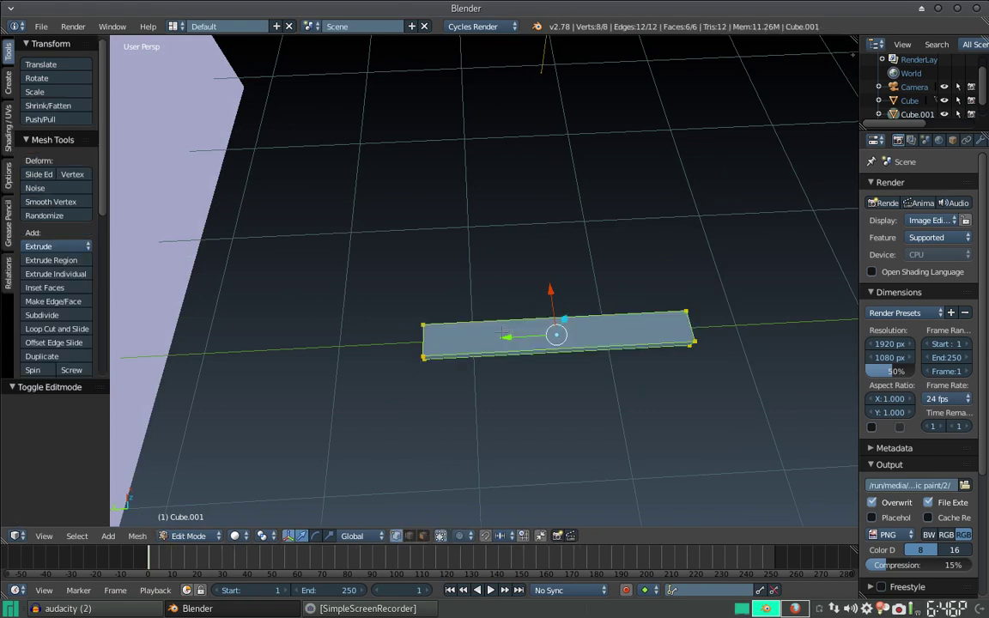
# - Add two loop cuts across the bar
pyautogui.hotkey('ctrl', 'r')
pyautogui.click(505, 335)
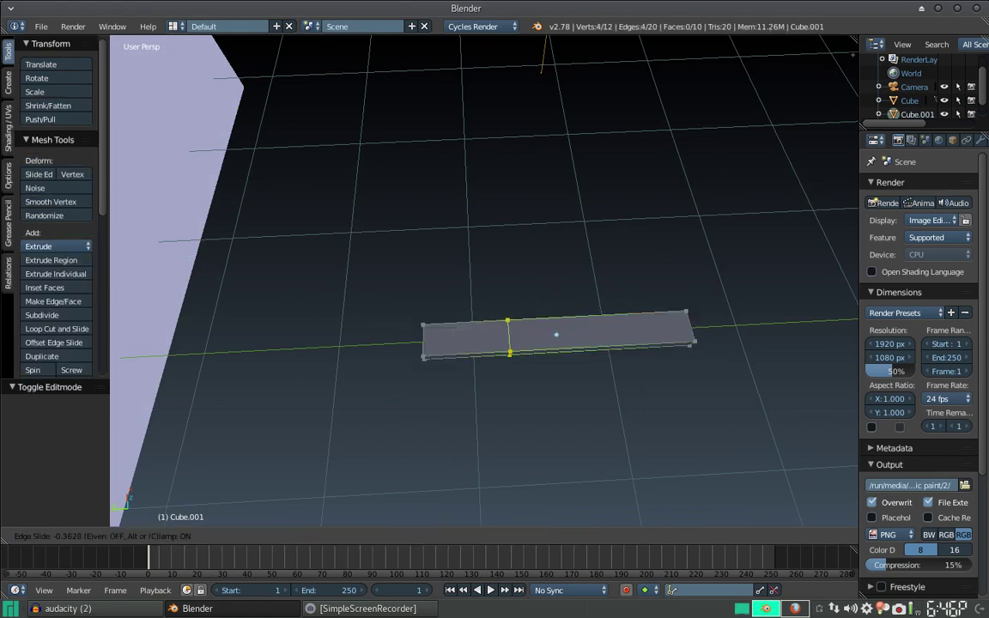
pyautogui.click(499, 336)
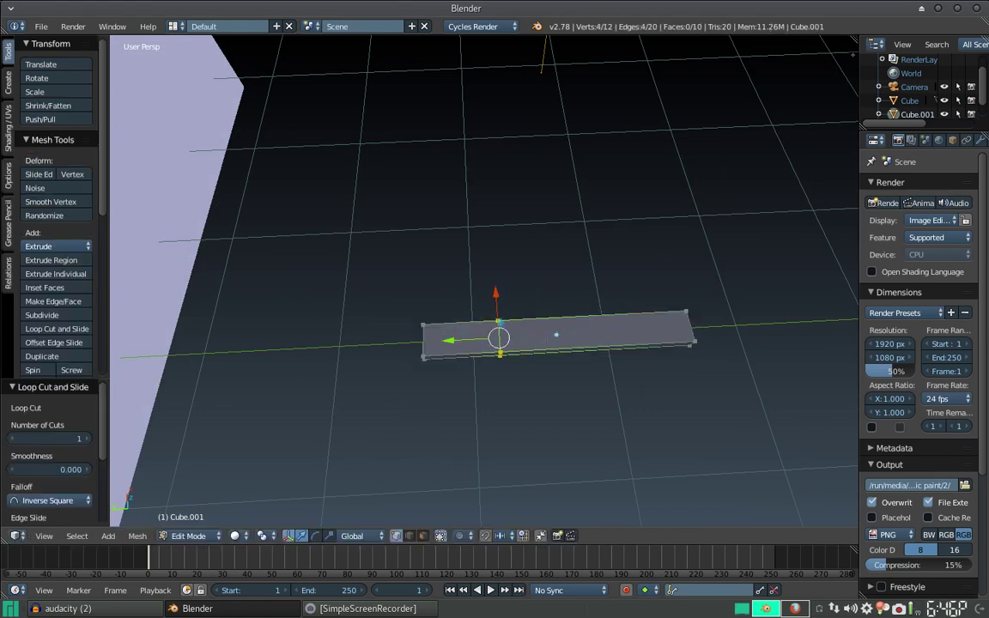
pyautogui.hotkey('ctrl', 'r')
pyautogui.click(534, 309)
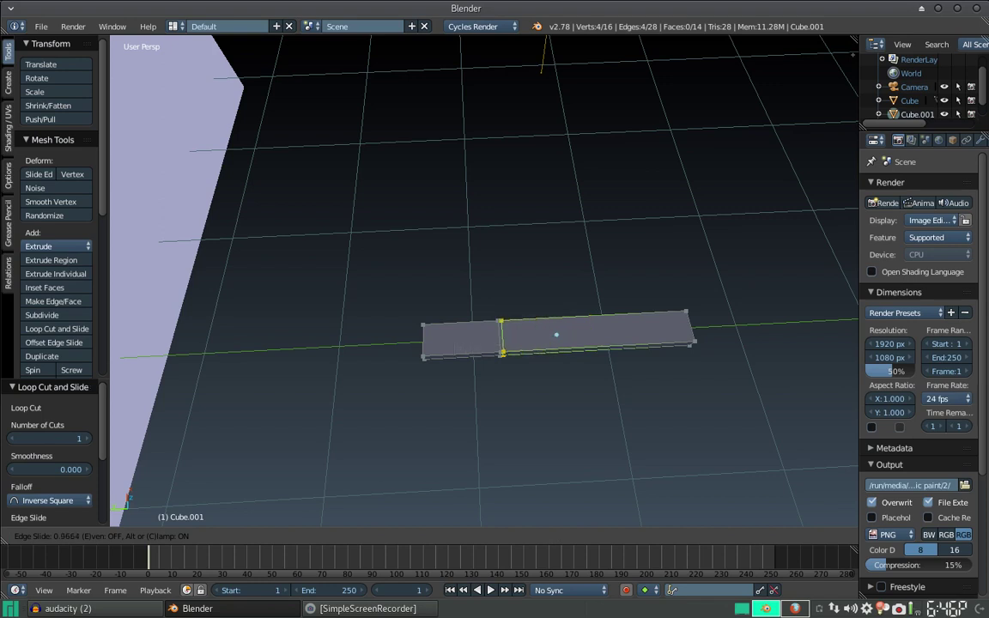
pyautogui.click(405, 327)
pyautogui.moveTo(404, 327); pyautogui.dragTo(453, 336, button='middle')
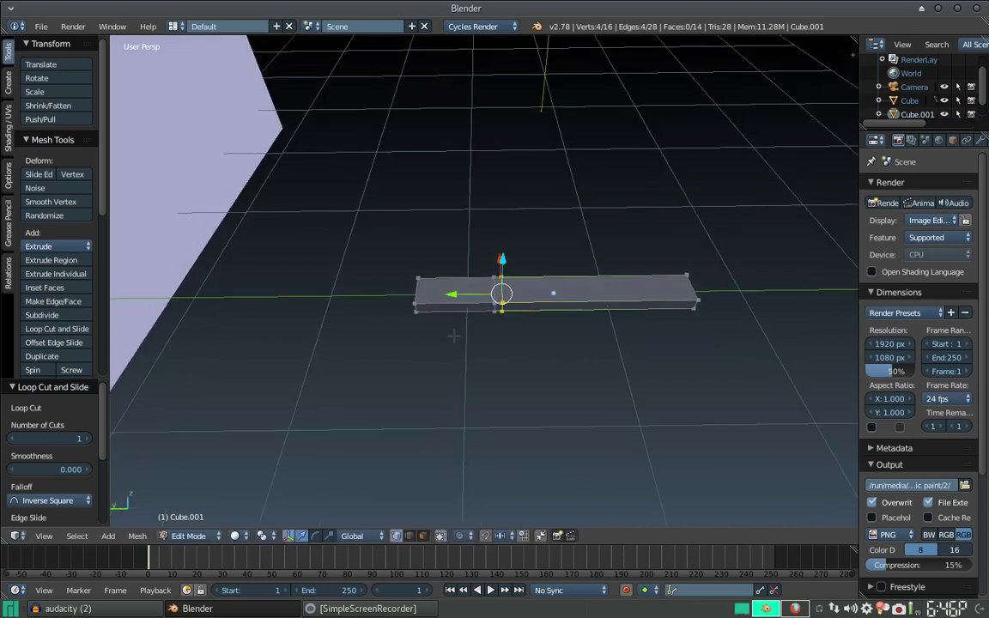
# - Box-select the bar's left end and widen it along X
pyautogui.press('a')
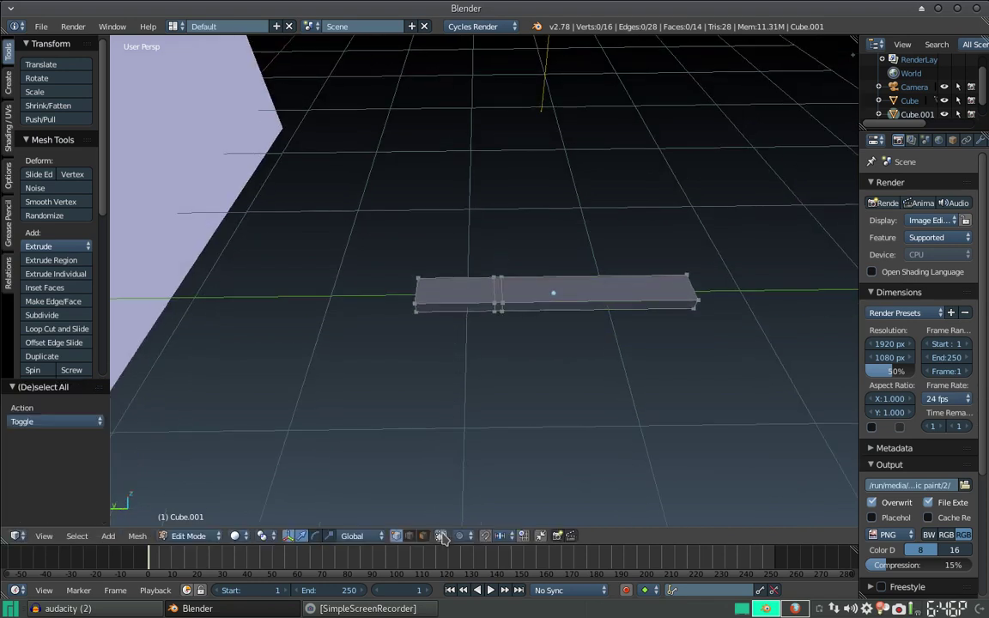
pyautogui.press('b')
pyautogui.moveTo(369, 253); pyautogui.dragTo(483, 352)
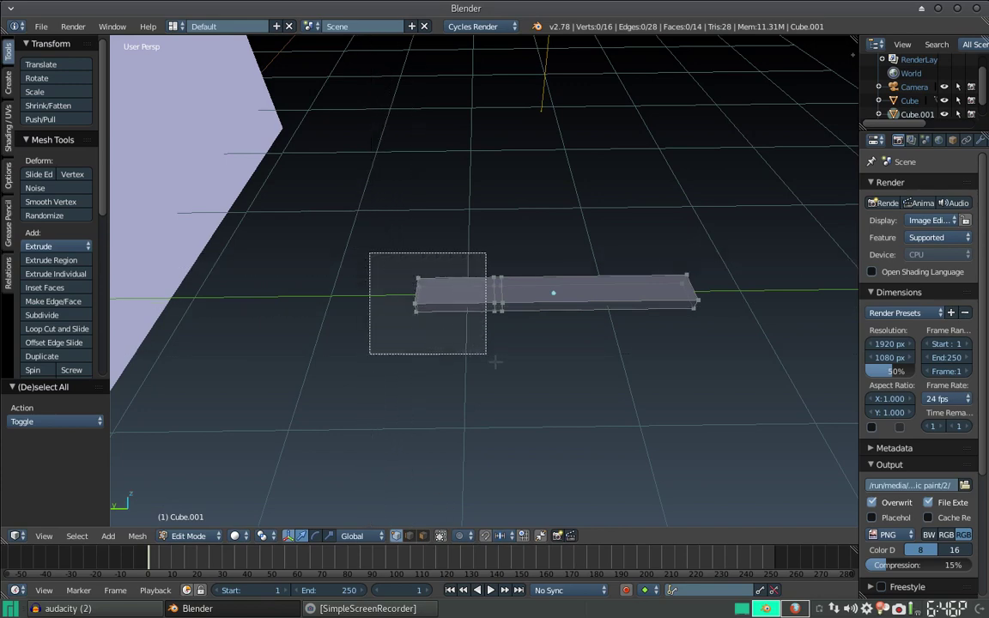
pyautogui.moveTo(490, 359); pyautogui.dragTo(495, 358)
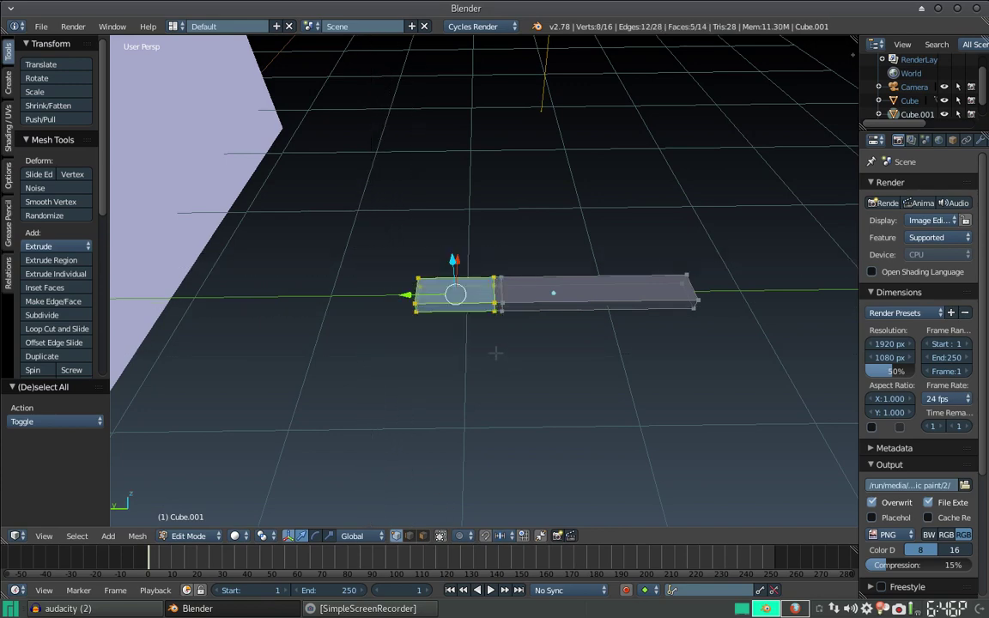
pyautogui.moveTo(511, 316); pyautogui.dragTo(419, 352, button='middle')
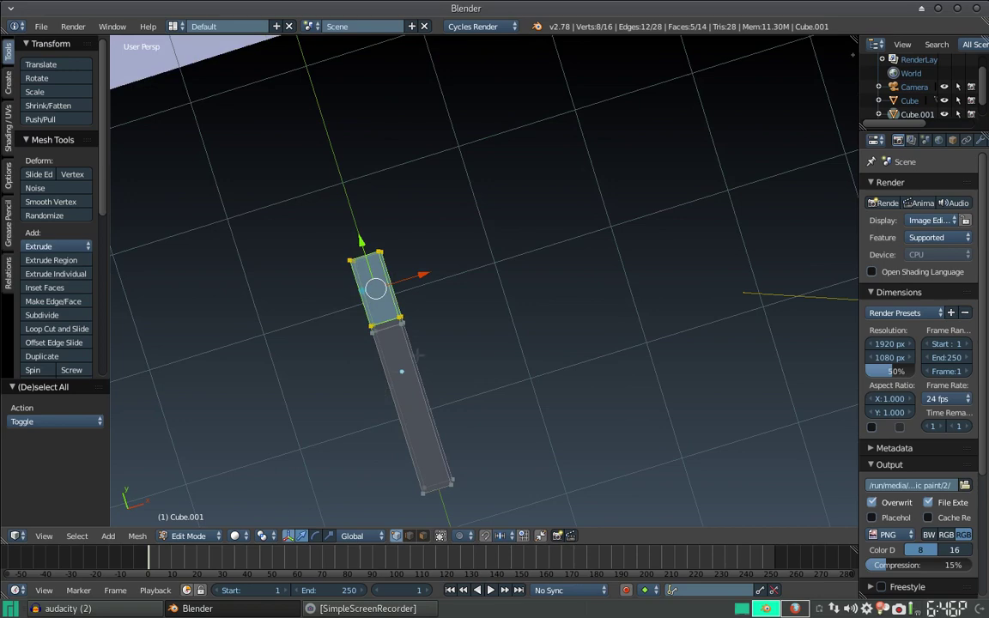
pyautogui.press('s')
pyautogui.press('x')
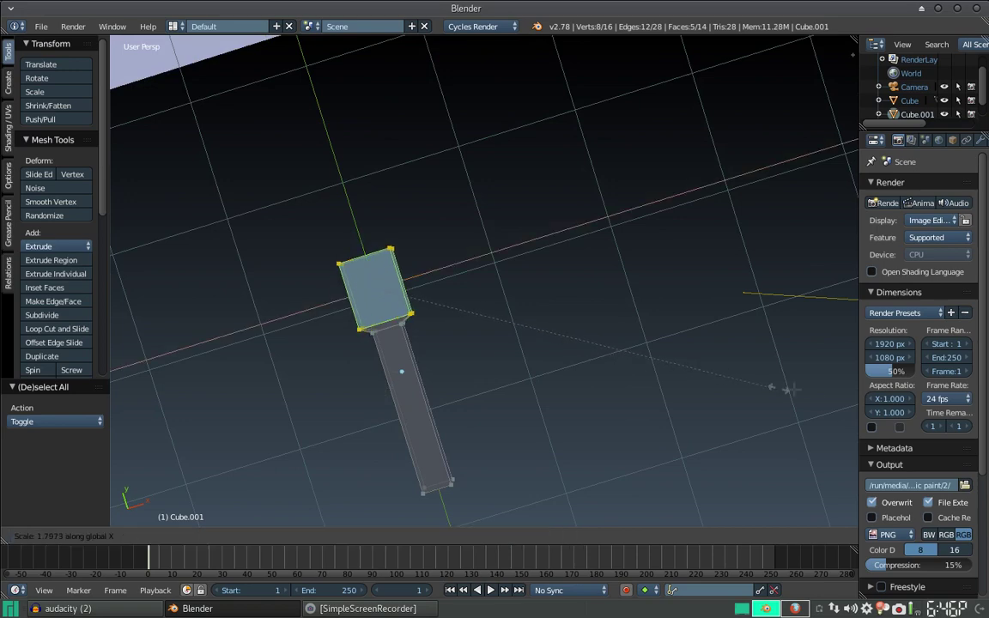
pyautogui.click(342, 409)
pyautogui.moveTo(341, 409)
pyautogui.mouseDown(button='middle')
pyautogui.moveTo(390, 294)
pyautogui.moveTo(279, 230)
pyautogui.mouseUp(button='middle')
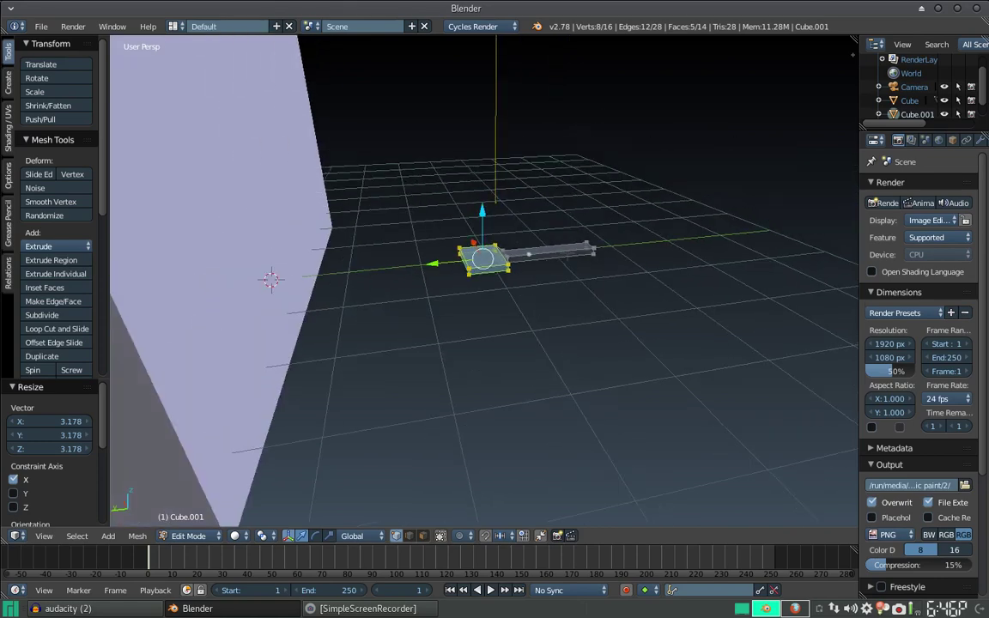
pyautogui.moveTo(520, 206); pyautogui.dragTo(528, 246, button='middle')
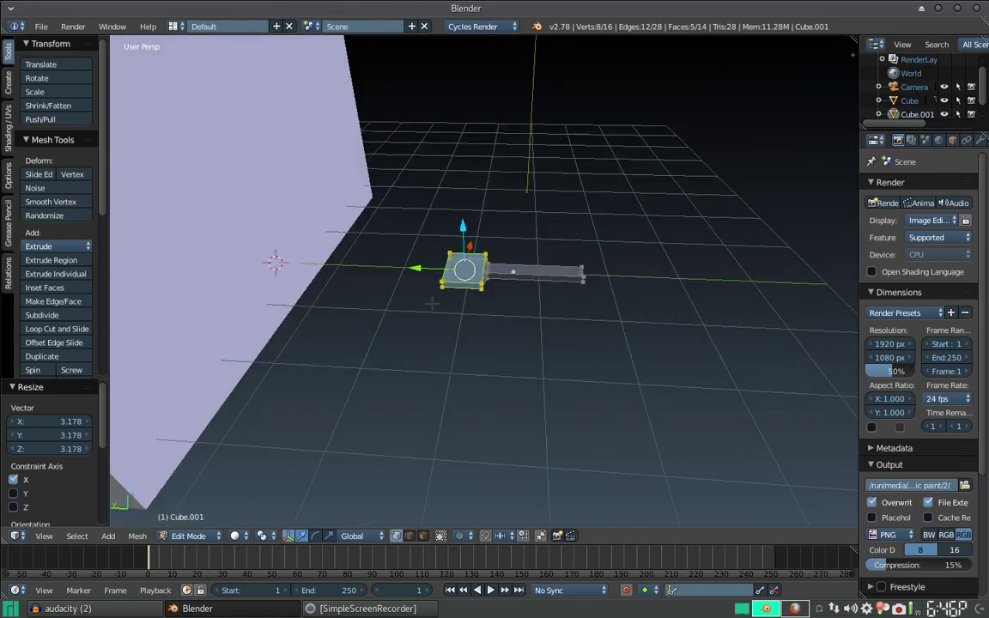
# - Return to Object Mode and raise the bar to Z 0.390
pyautogui.press('Tab')
pyautogui.moveTo(589, 241); pyautogui.dragTo(583, 246, button='middle')
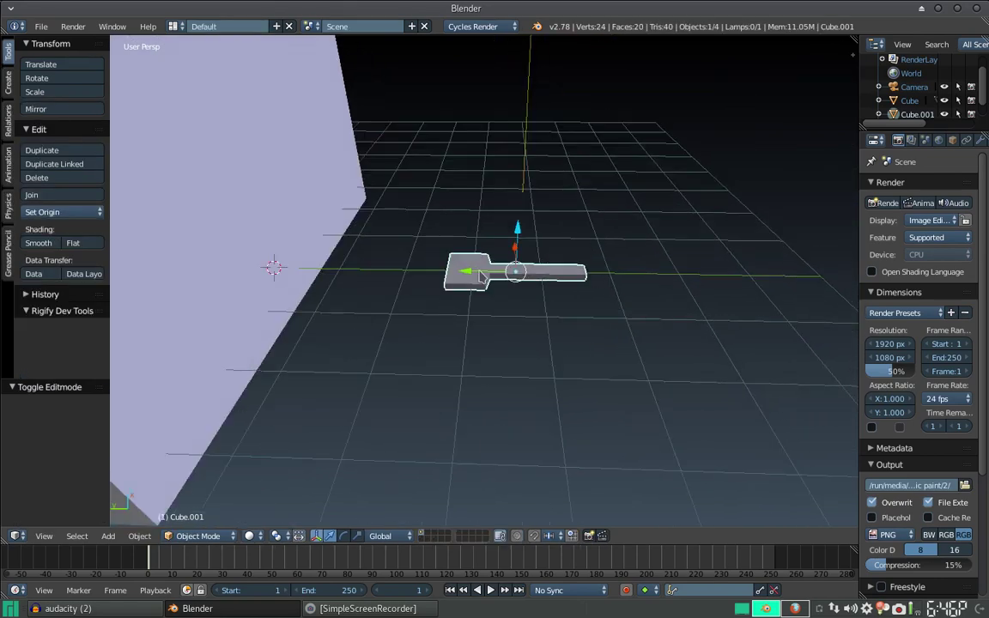
pyautogui.moveTo(519, 227); pyautogui.dragTo(515, 214)
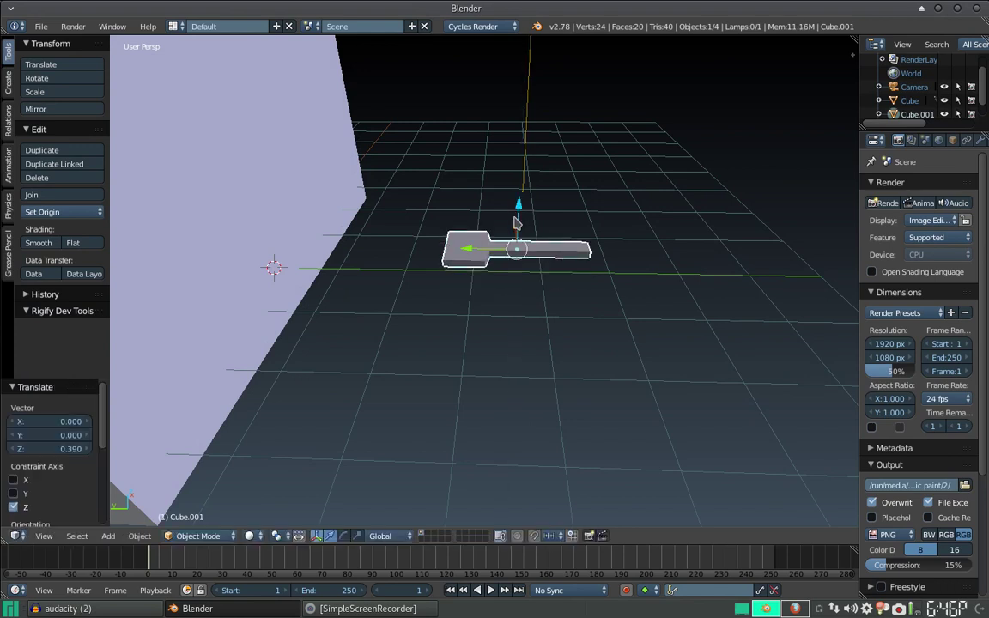
pyautogui.moveTo(515, 215); pyautogui.dragTo(514, 200, button='middle')
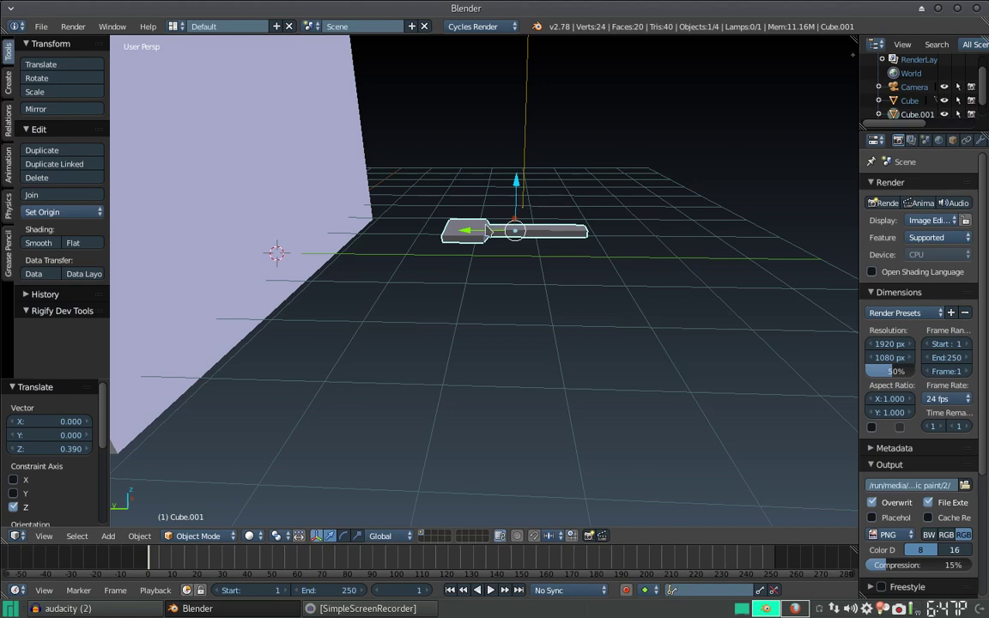
pyautogui.moveTo(482, 260)
pyautogui.mouseDown(button='middle')
pyautogui.moveTo(455, 249)
pyautogui.moveTo(450, 283)
pyautogui.mouseUp(button='middle')
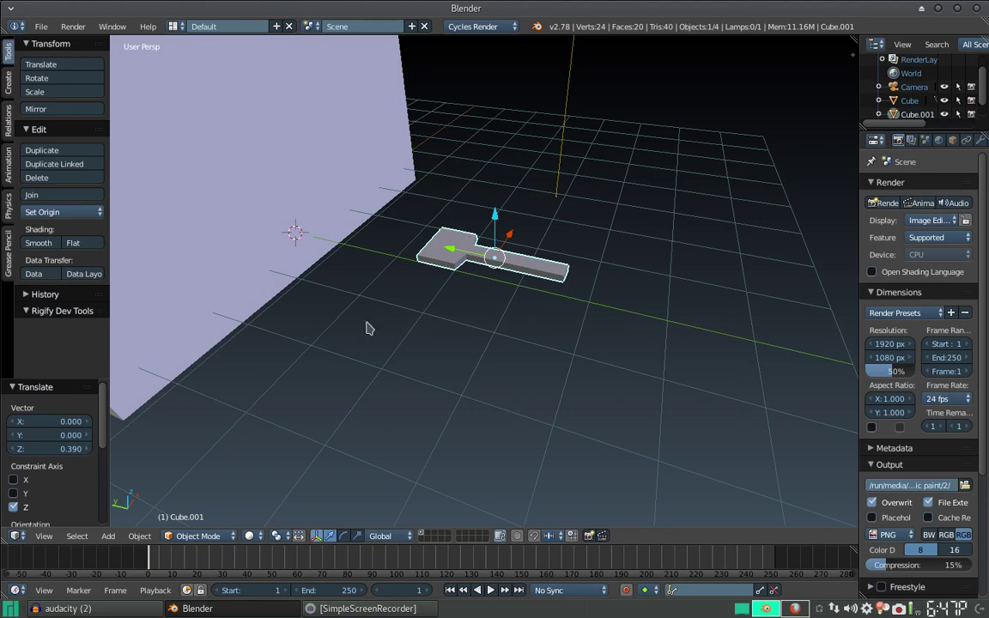
pyautogui.moveTo(524, 253); pyautogui.dragTo(496, 322, button='middle')
pyautogui.scroll(3, 496, 322)
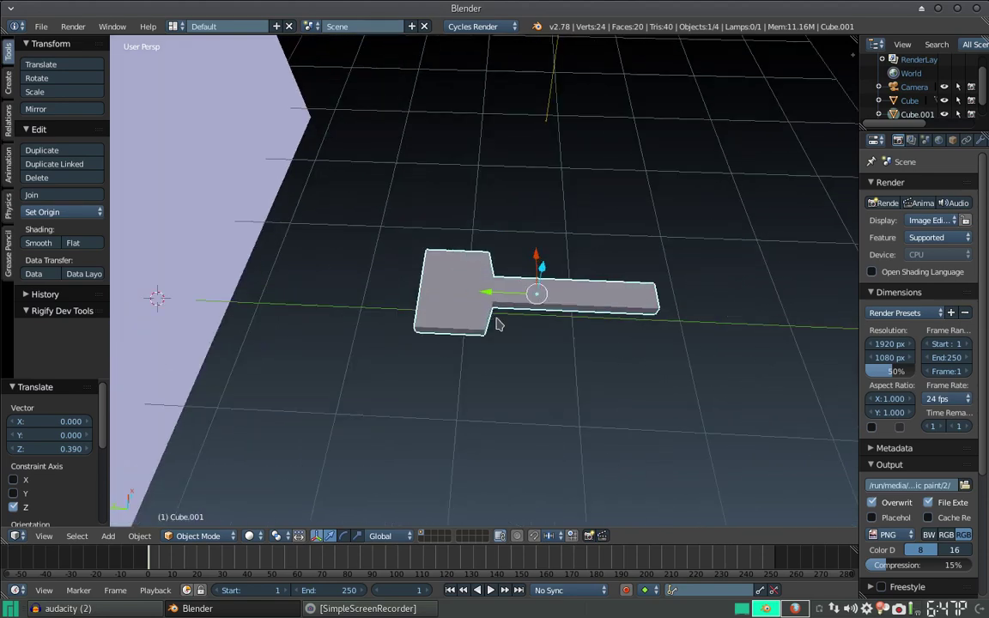
# - Add a loop cut across the wide end, then scale the whole left block into a square head
pyautogui.press('Tab')
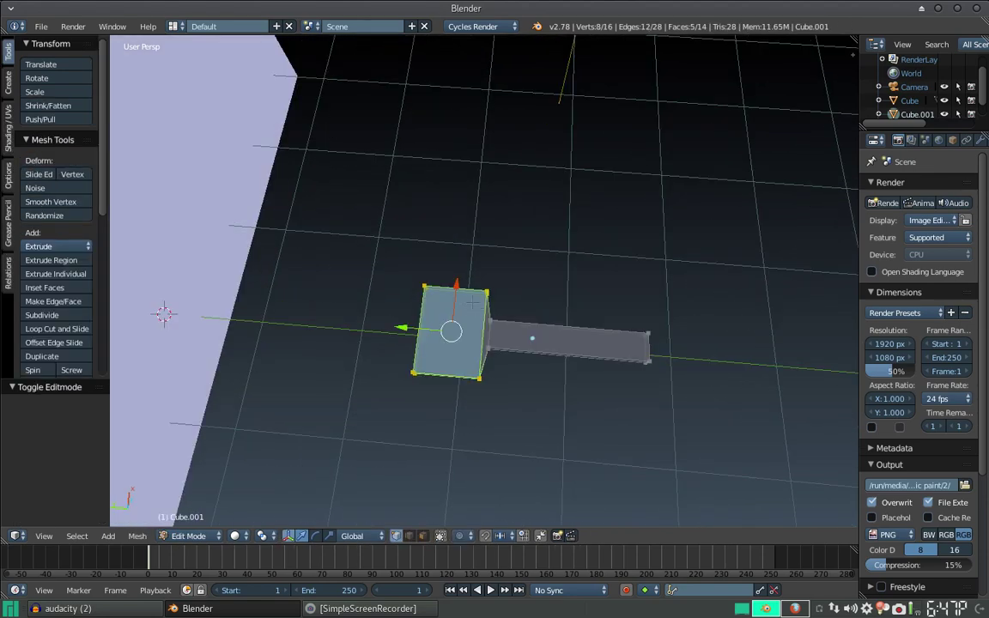
pyautogui.hotkey('ctrl', 'r')
pyautogui.click(472, 302)
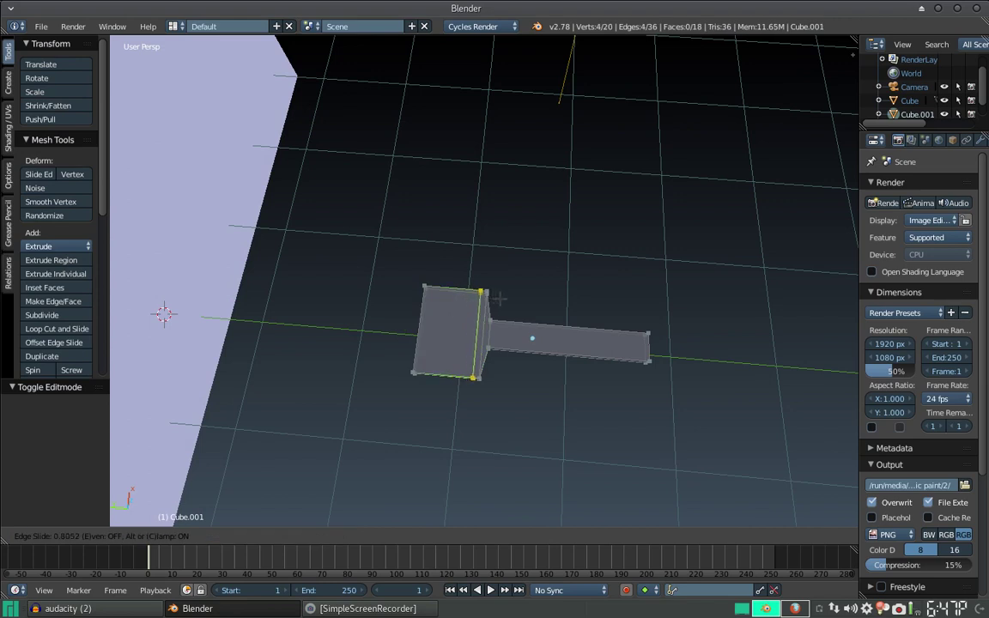
pyautogui.click(431, 300)
pyautogui.press('b')
pyautogui.moveTo(310, 229); pyautogui.dragTo(442, 356)
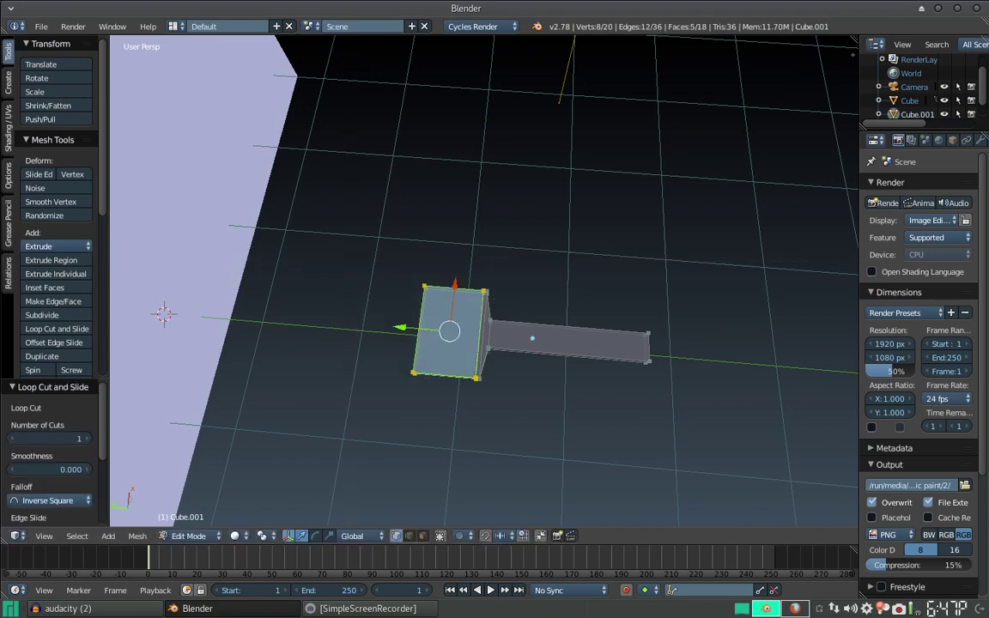
pyautogui.press('s')
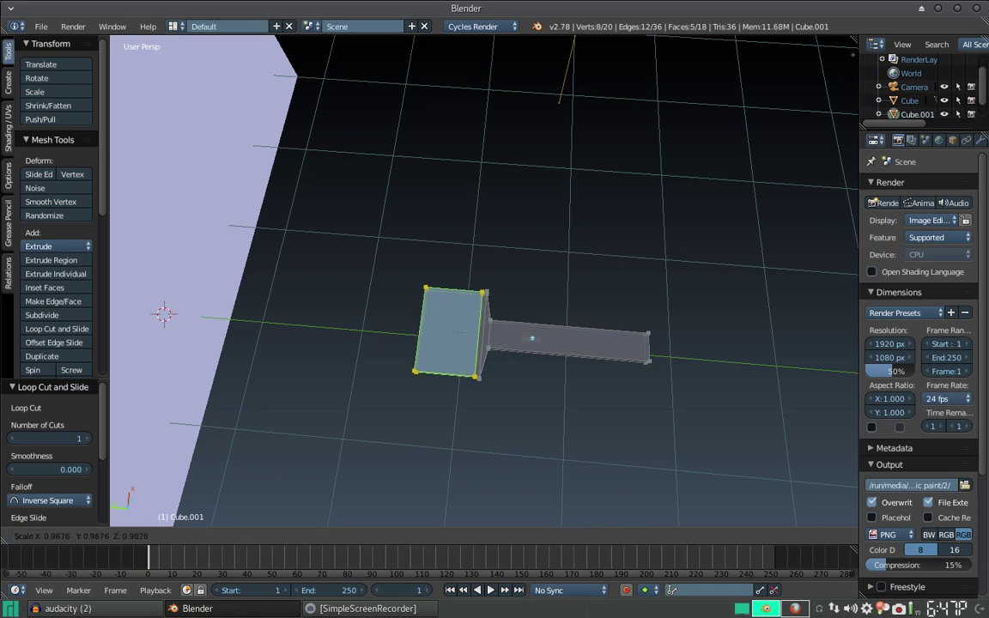
pyautogui.press('Return')
pyautogui.press('Tab')
pyautogui.moveTo(532, 339)
pyautogui.mouseDown(button='middle')
pyautogui.moveTo(552, 268)
pyautogui.moveTo(529, 265)
pyautogui.moveTo(522, 313)
pyautogui.mouseUp(button='middle')
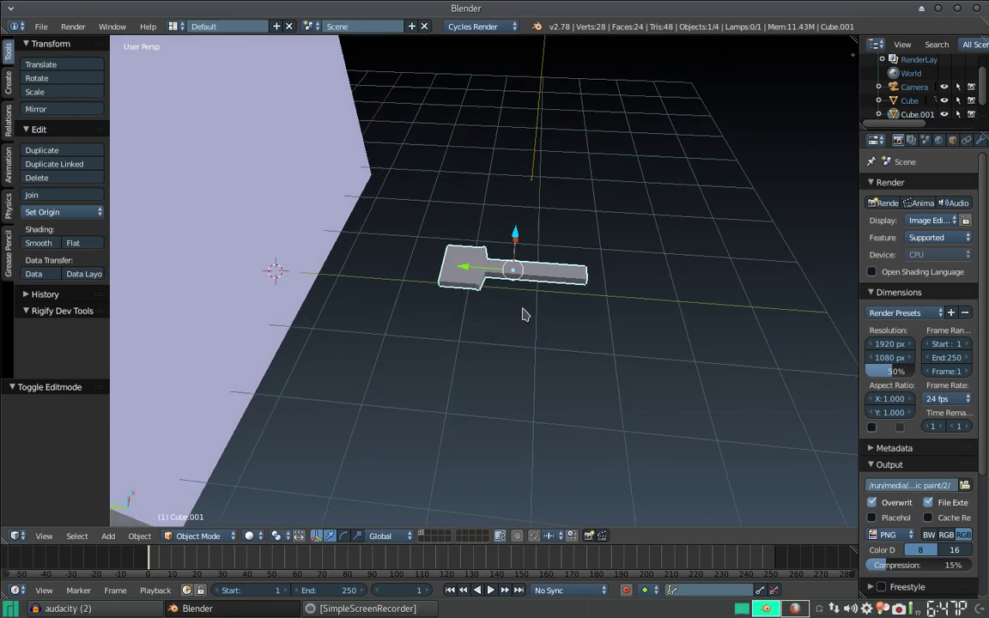
# - Shift the bar along Y and enable Dynamic Paint physics on the wall
pyautogui.moveTo(468, 270); pyautogui.dragTo(444, 286)
pyautogui.moveTo(445, 286)
pyautogui.mouseDown(button='middle')
pyautogui.moveTo(423, 243)
pyautogui.moveTo(357, 262)
pyautogui.moveTo(437, 194)
pyautogui.moveTo(479, 364)
pyautogui.mouseUp(button='middle')
pyautogui.rightClick(357, 262)
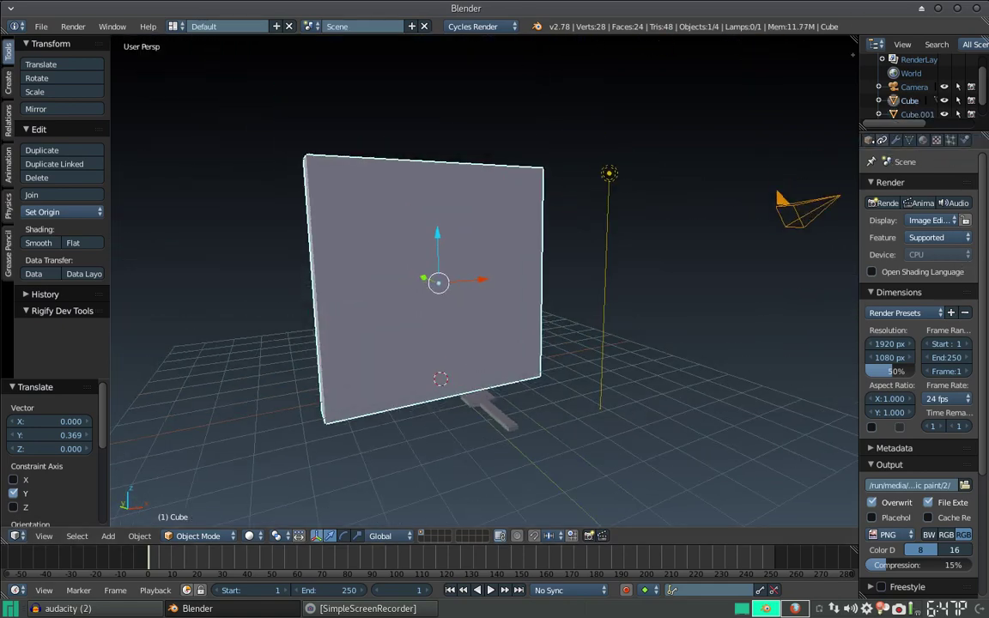
pyautogui.click(958, 139)
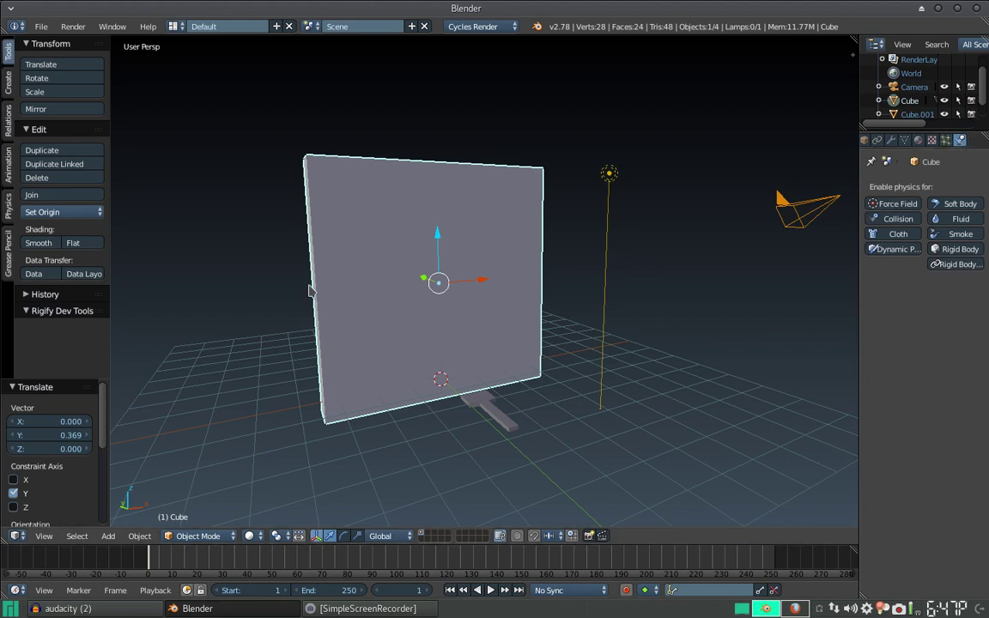
pyautogui.click(884, 250)
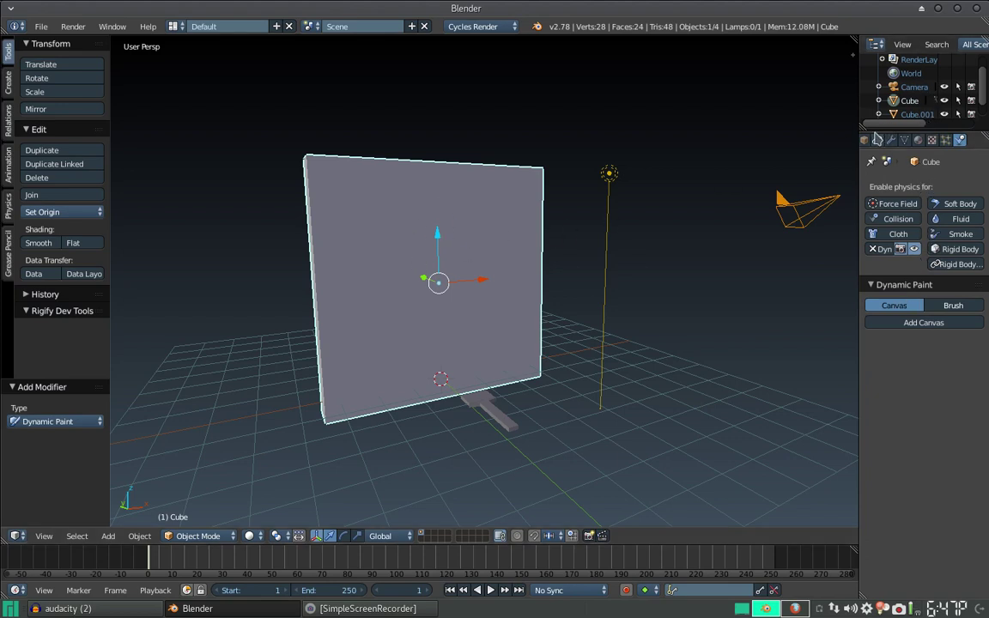
# - Start renaming the wall, typing 'lienzo' in its name field
pyautogui.click(864, 139)
pyautogui.click(915, 186)
pyautogui.write('lienzo')
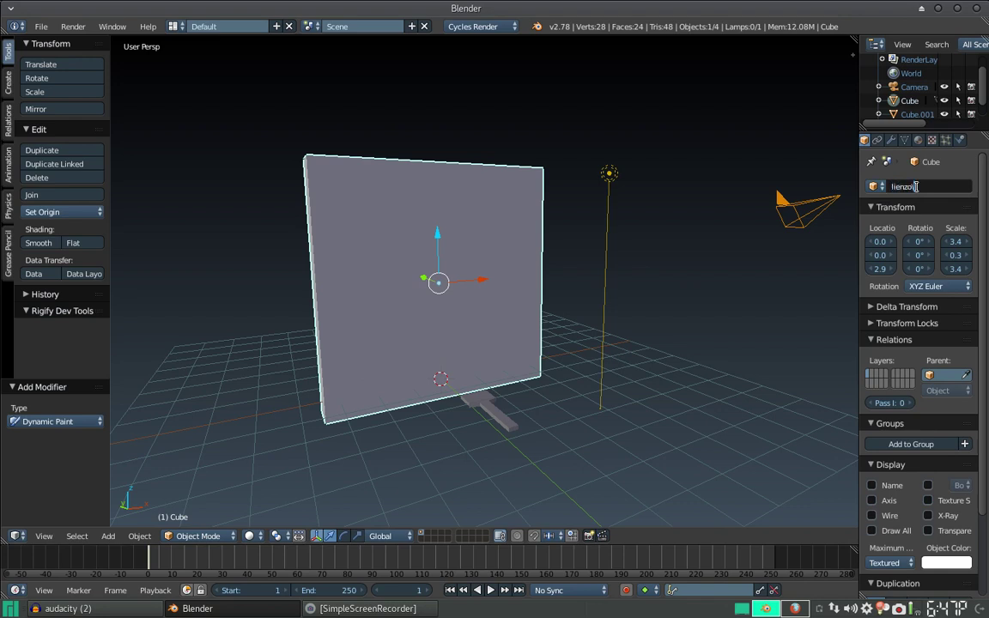
# - Name the wall 'lienzo' and make it a Dynamic Paint canvas with Image Sequence format at 256
pyautogui.press('Return')
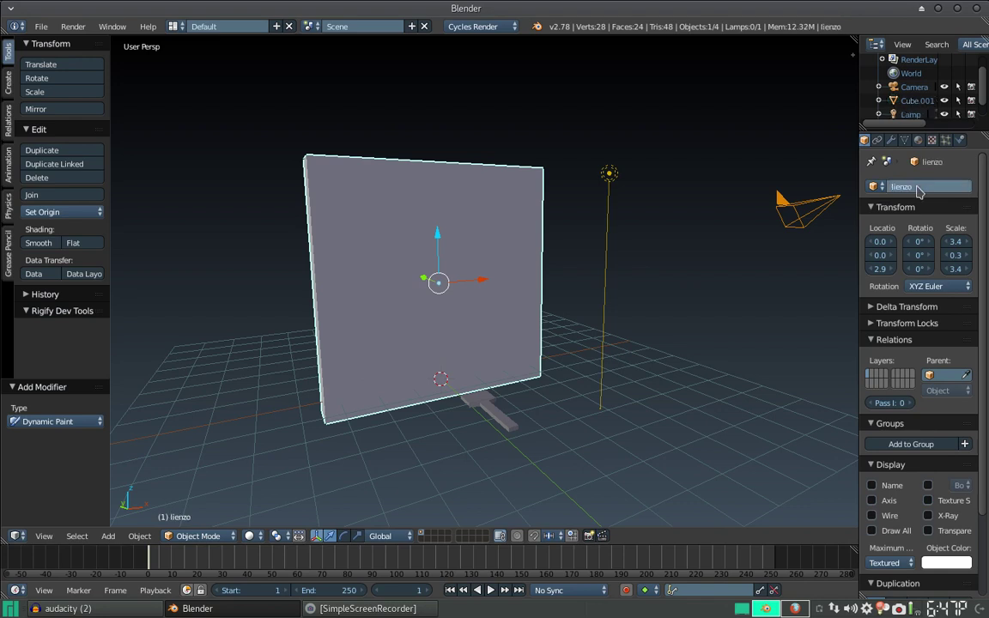
pyautogui.click(959, 140)
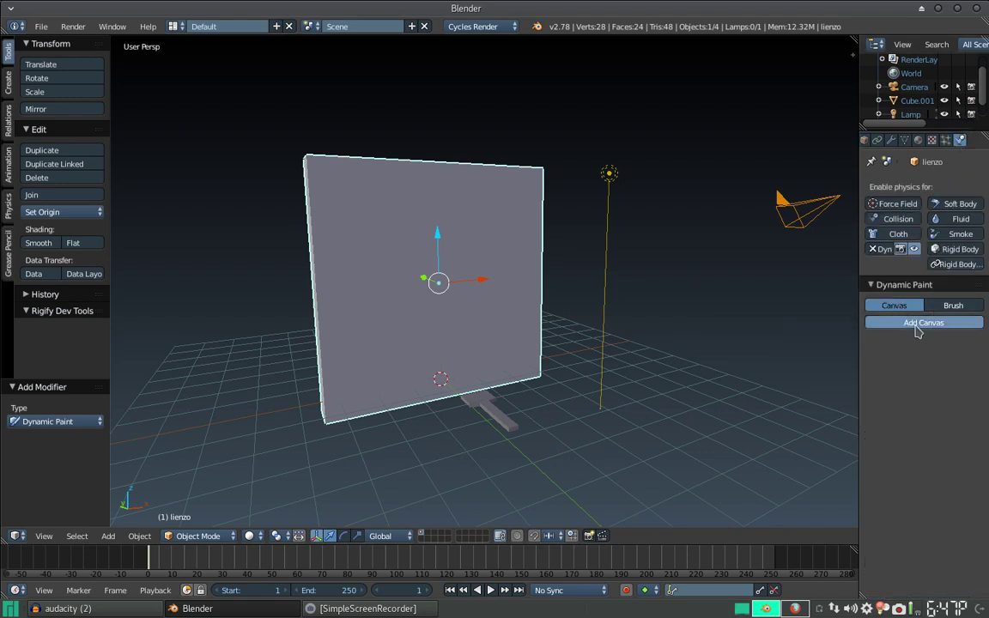
pyautogui.click(892, 323)
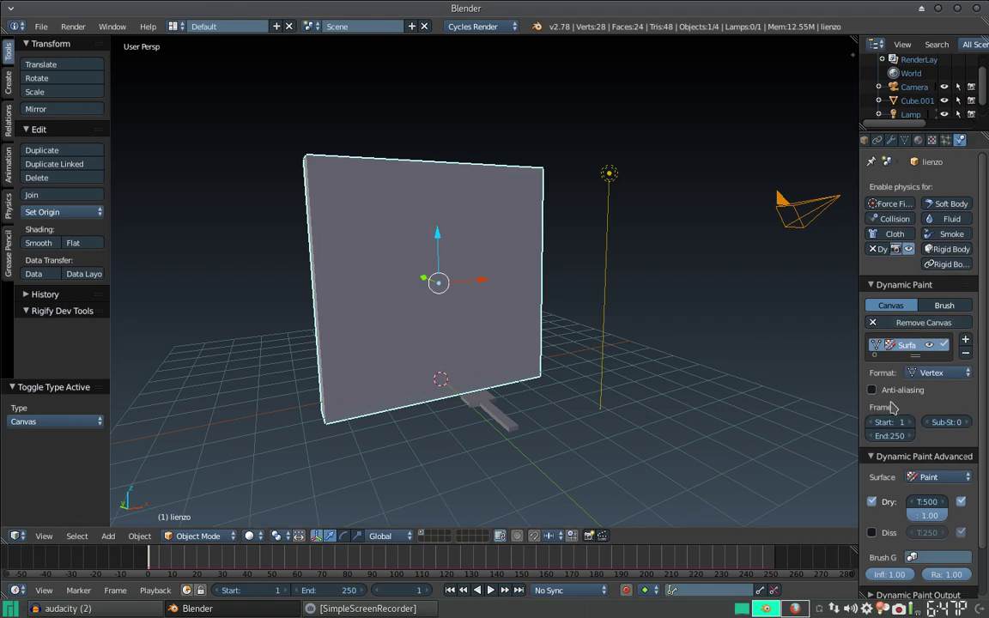
pyautogui.scroll(-2, 888, 412)
pyautogui.click(937, 319)
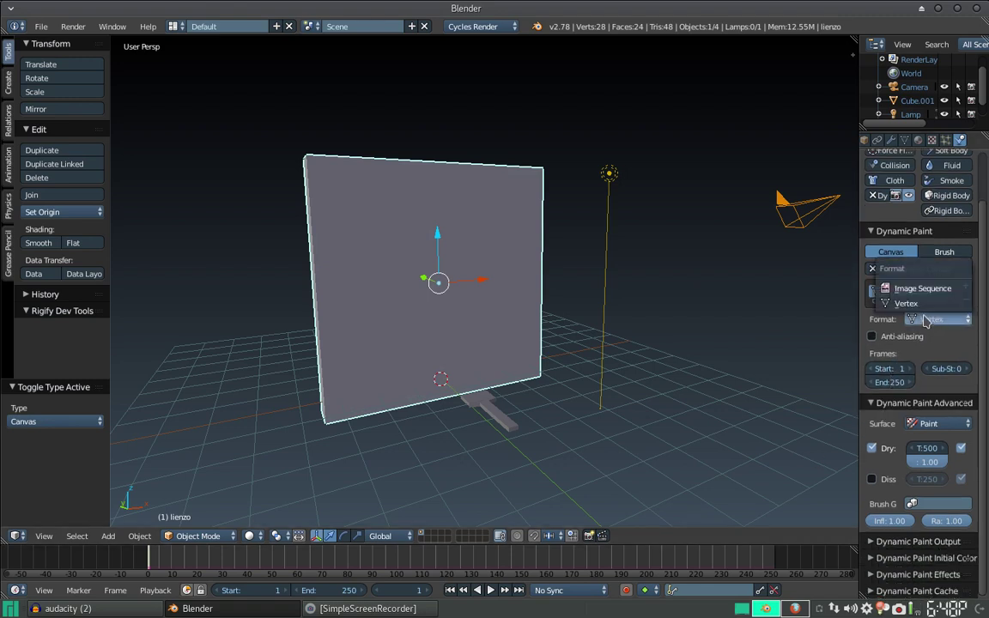
pyautogui.click(919, 290)
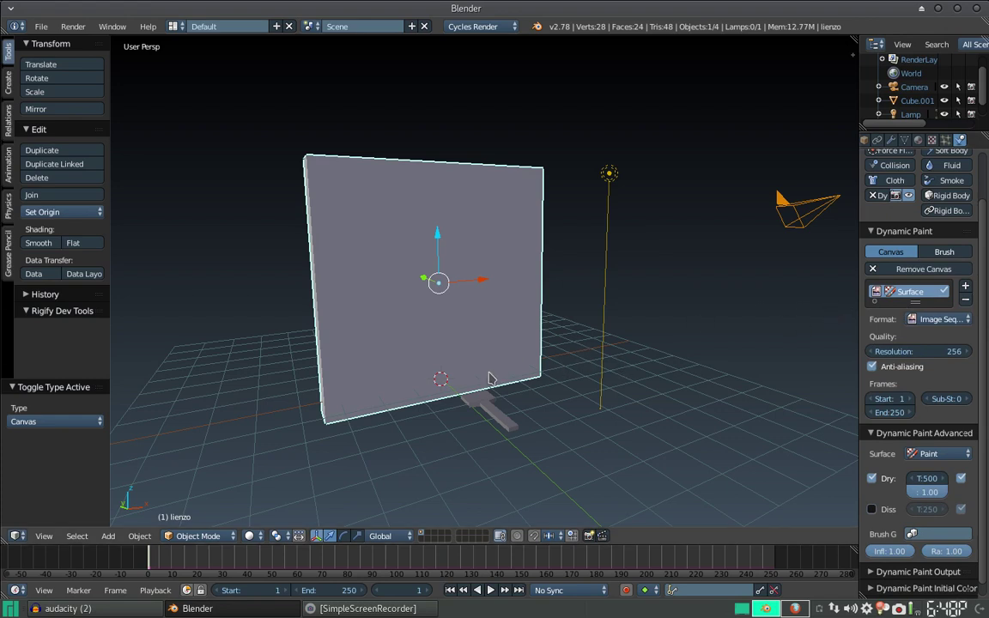
pyautogui.rightClick(485, 415)
pyautogui.moveTo(516, 438)
pyautogui.mouseDown(button='middle')
pyautogui.moveTo(450, 365)
pyautogui.moveTo(501, 360)
pyautogui.mouseUp(button='middle')
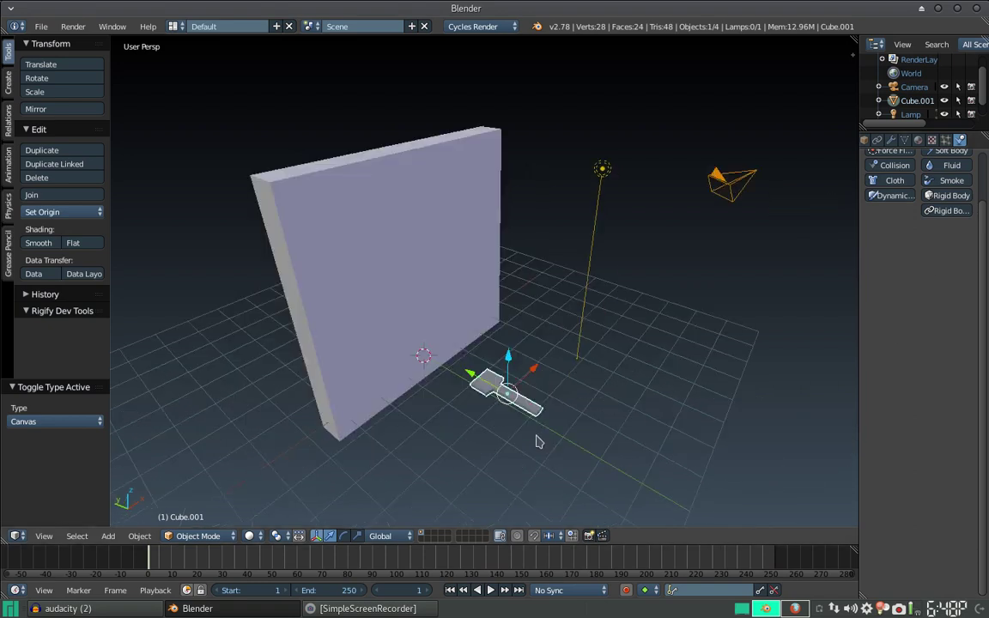
# - Make the bar Cube.001 a Dynamic Paint brush
pyautogui.click(891, 197)
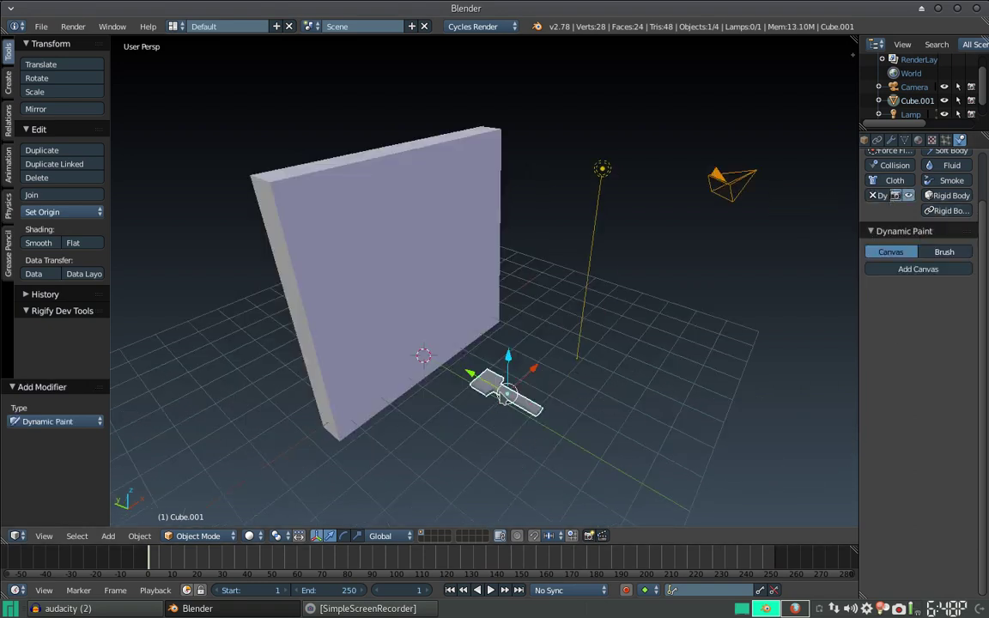
pyautogui.click(932, 253)
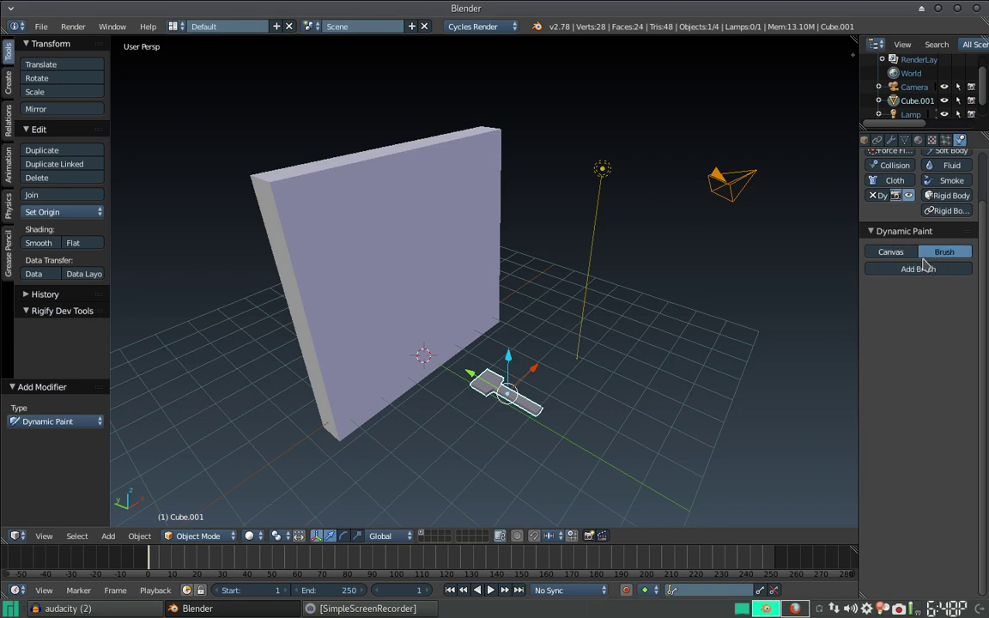
pyautogui.click(919, 269)
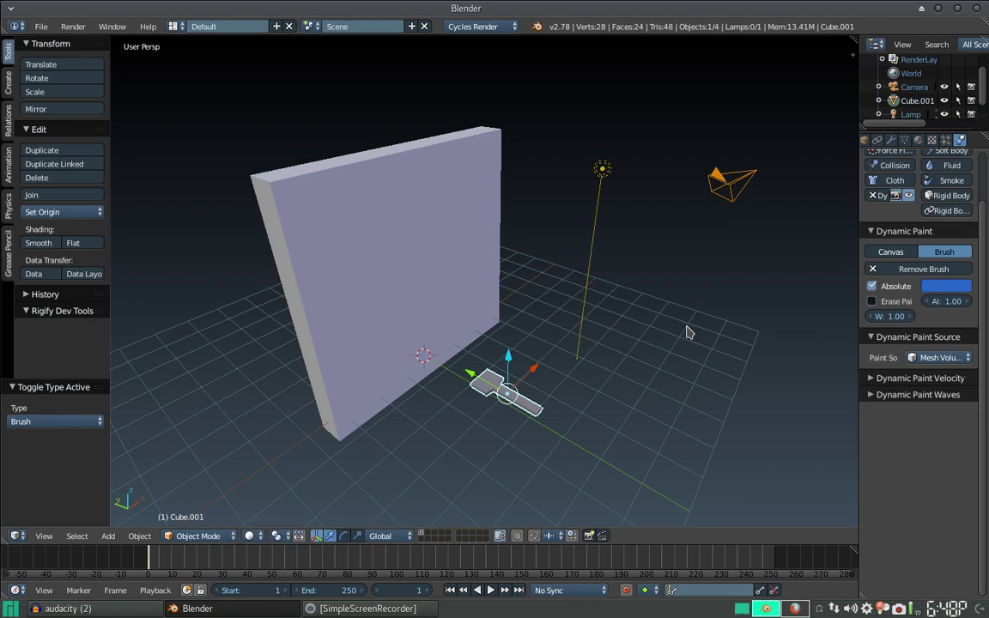
pyautogui.click(872, 379)
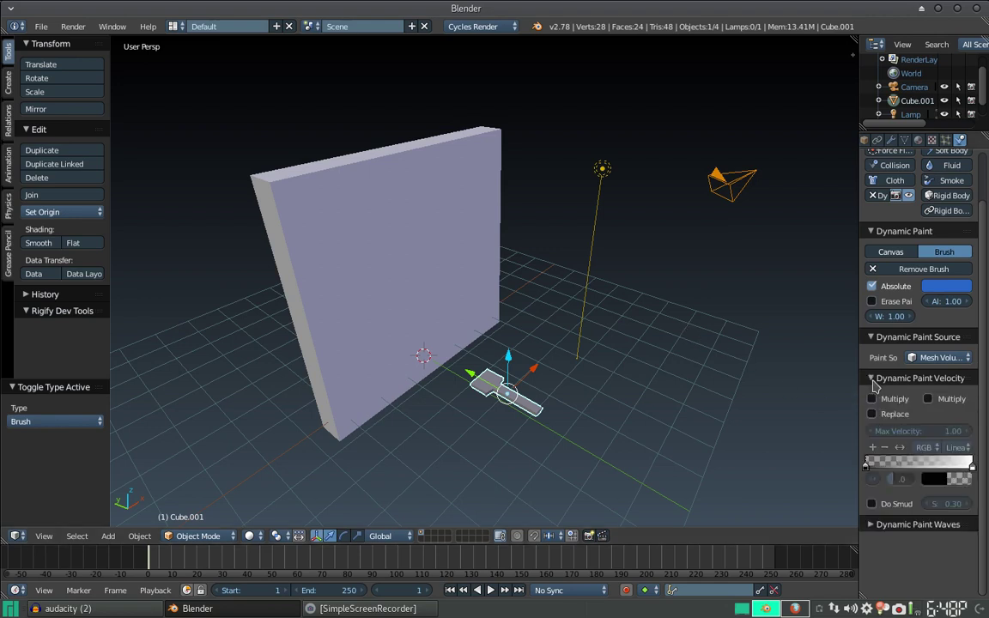
pyautogui.click(871, 378)
pyautogui.click(870, 395)
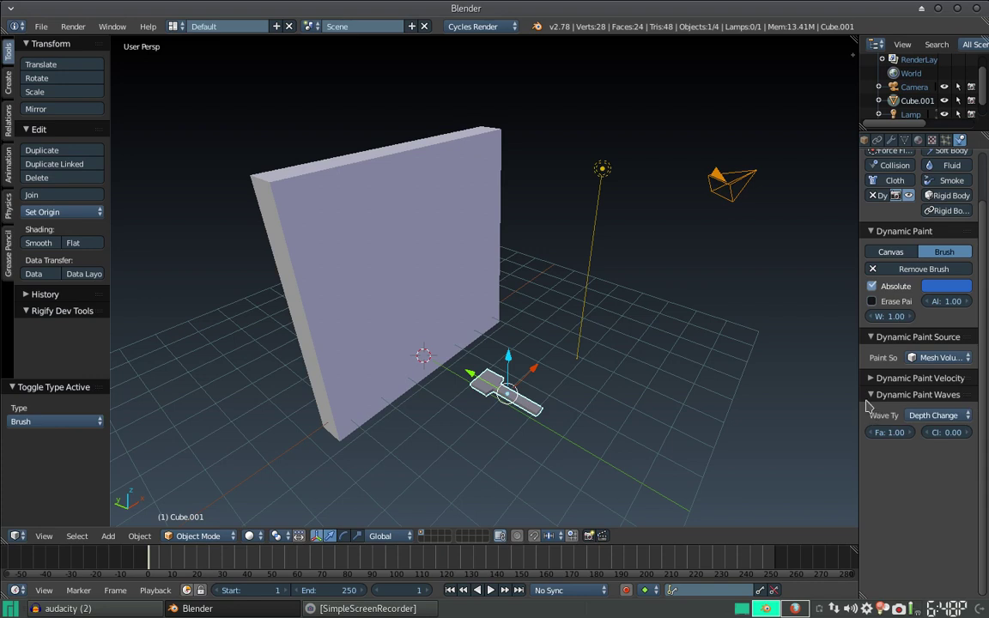
# - Set the brush paint colour to red (R 0.8, G 0, B 0.056)
pyautogui.click(870, 395)
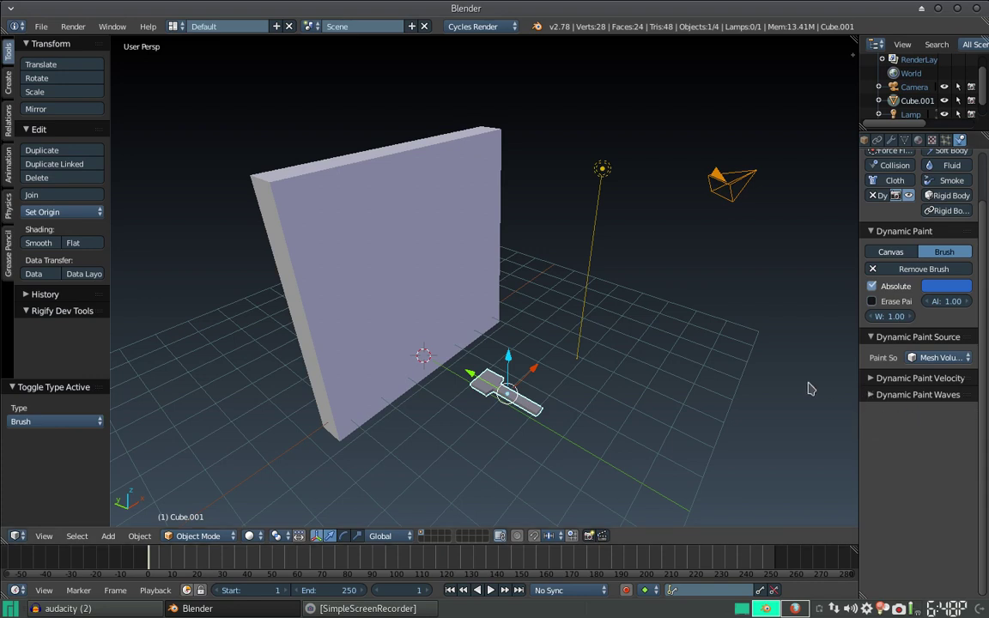
pyautogui.click(927, 287)
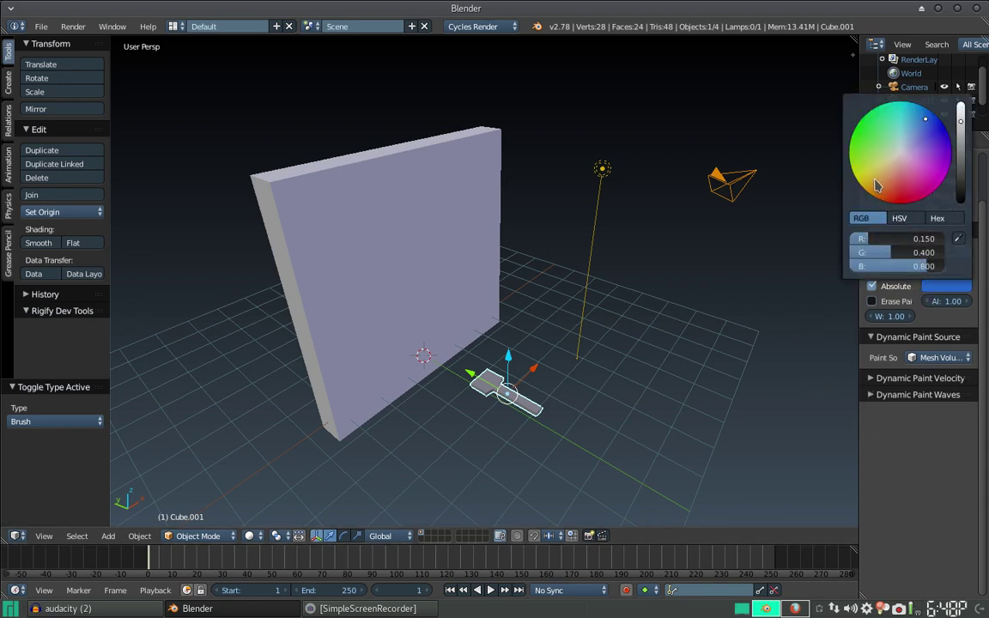
pyautogui.click(904, 204)
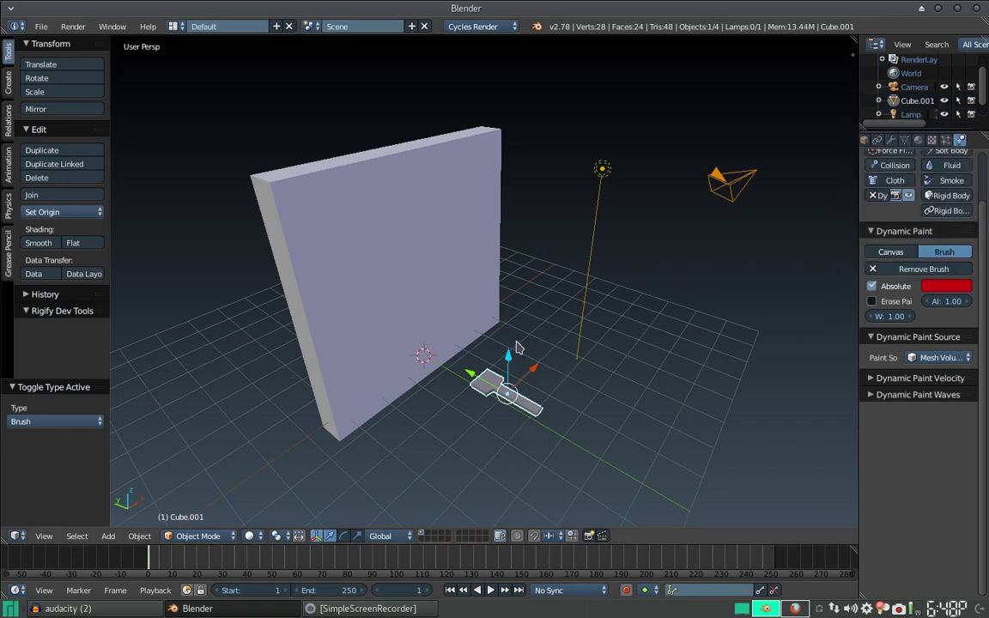
pyautogui.rightClick(369, 228)
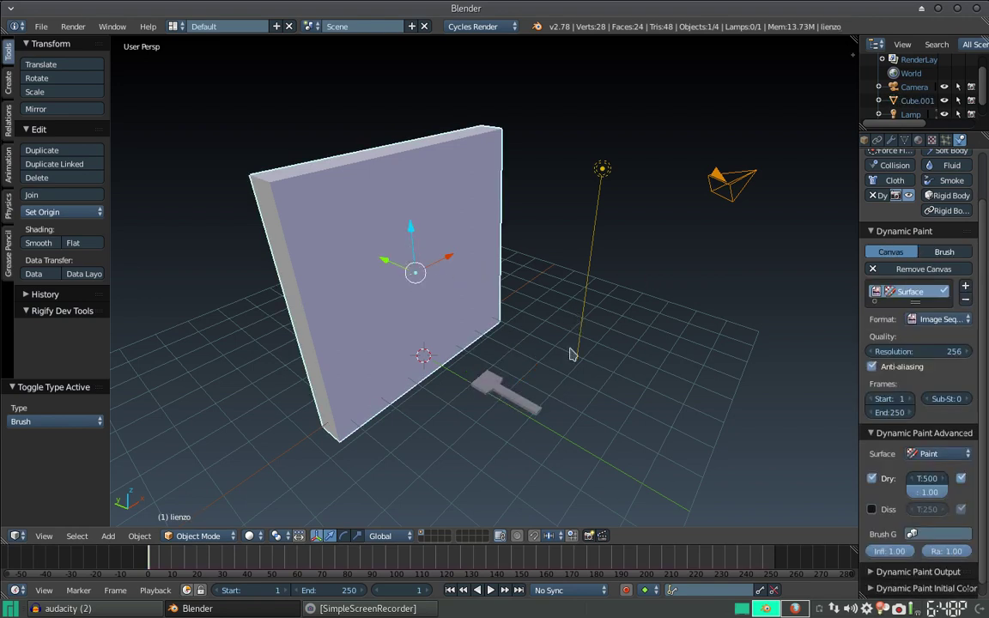
# - Switch the canvas surface type to Waves and back to Paint
pyautogui.scroll(-1, 862, 365)
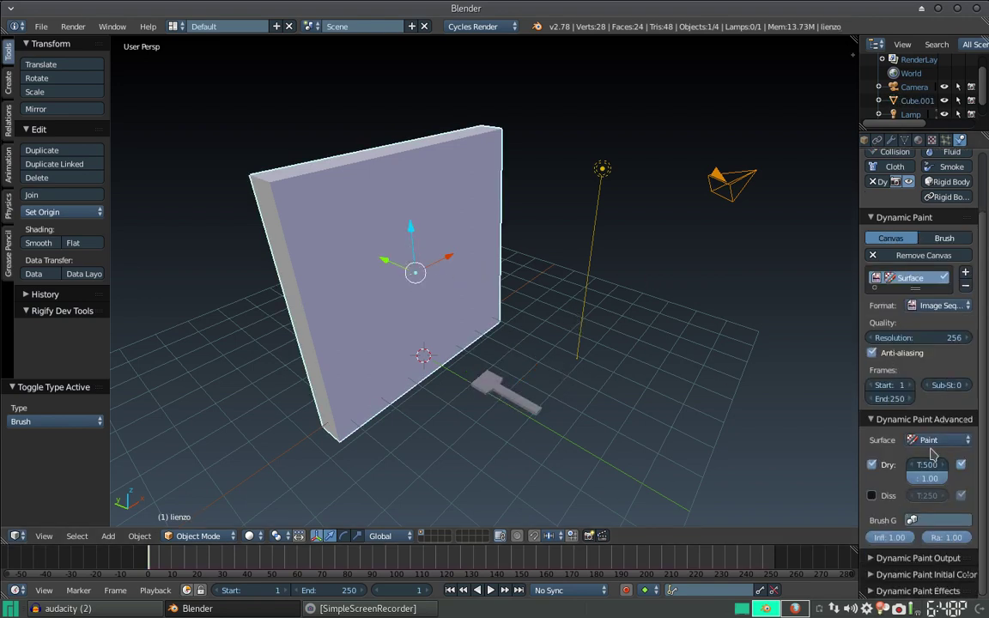
pyautogui.click(937, 440)
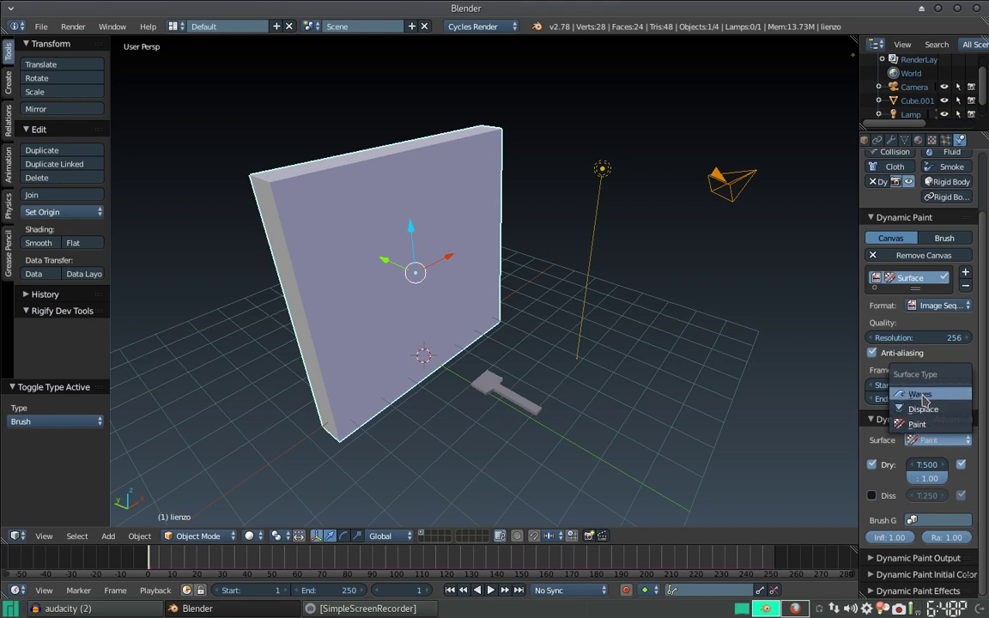
pyautogui.click(923, 400)
pyautogui.click(932, 439)
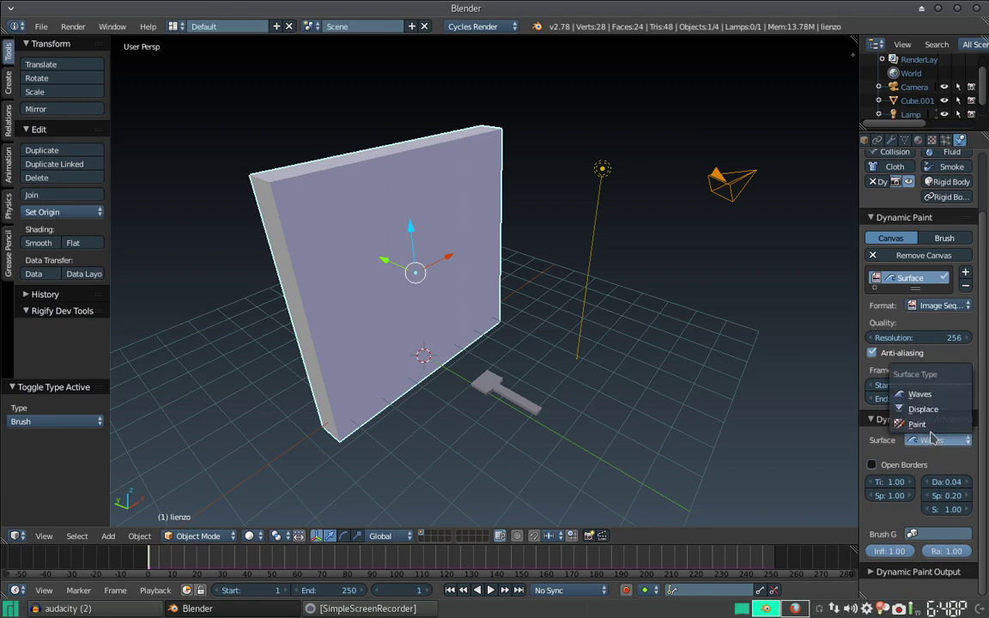
pyautogui.click(927, 425)
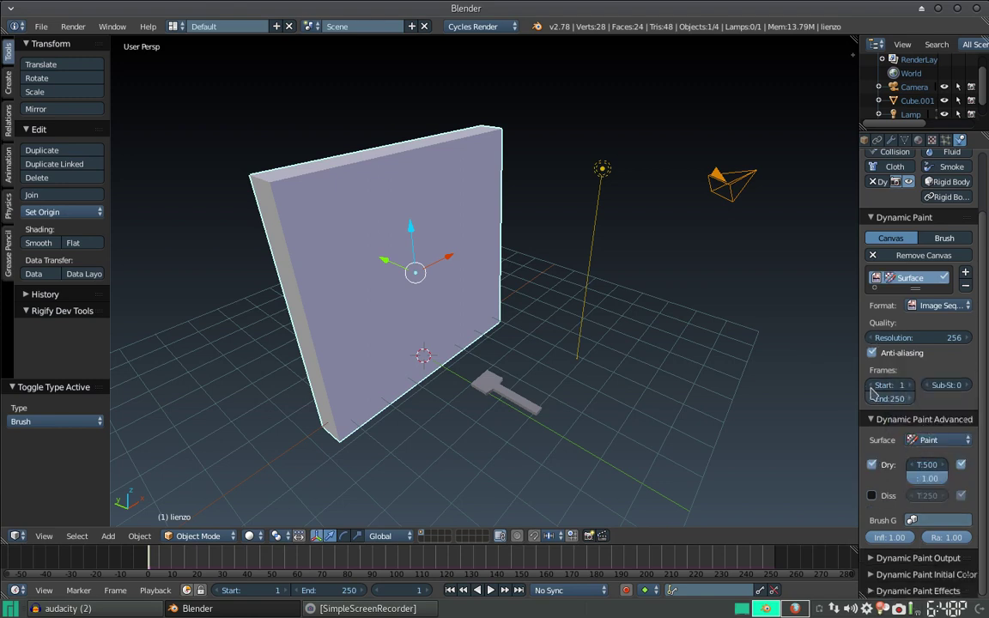
# - Set both the scene end frame and the canvas end frame to 50
pyautogui.click(331, 590)
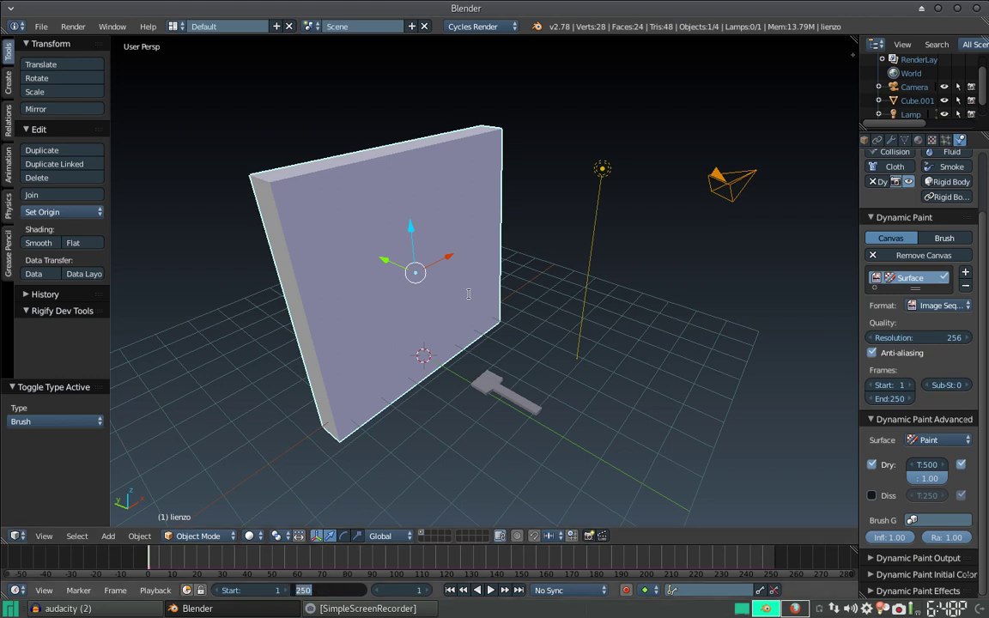
pyautogui.write('50')
pyautogui.press('Return')
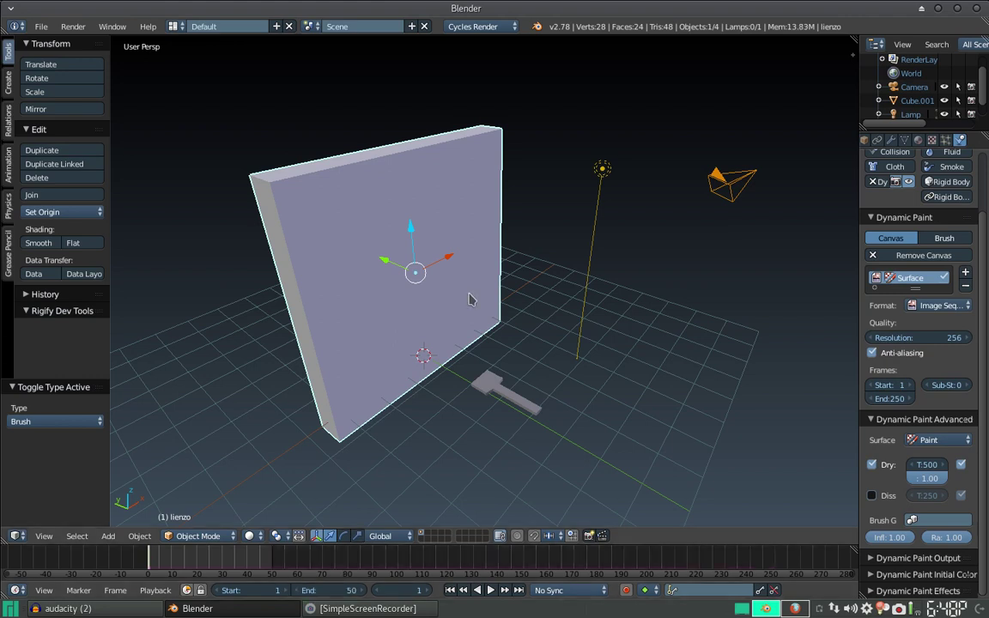
pyautogui.click(892, 395)
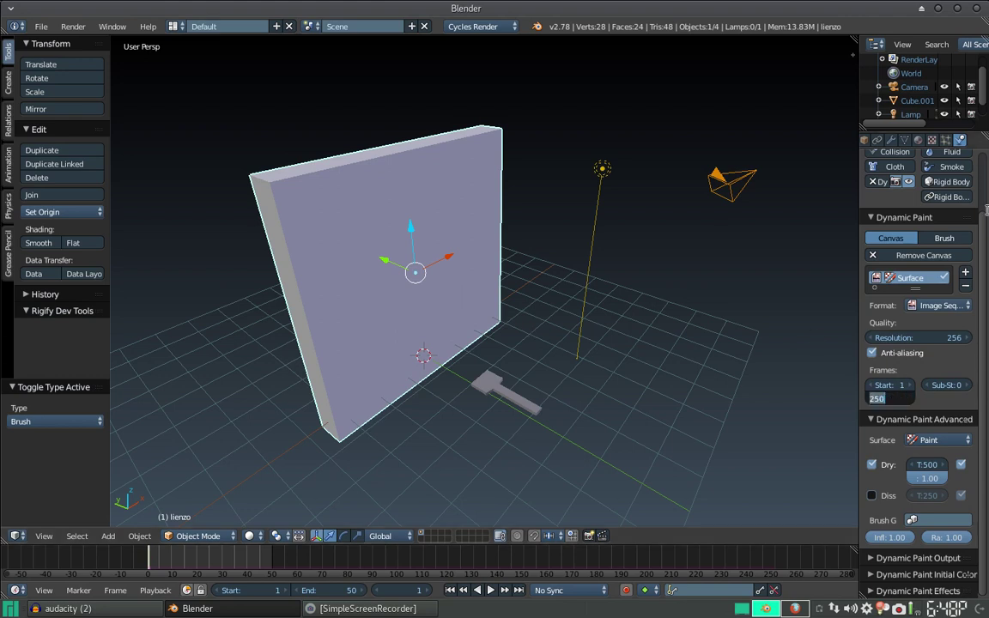
pyautogui.write('50')
pyautogui.press('Return')
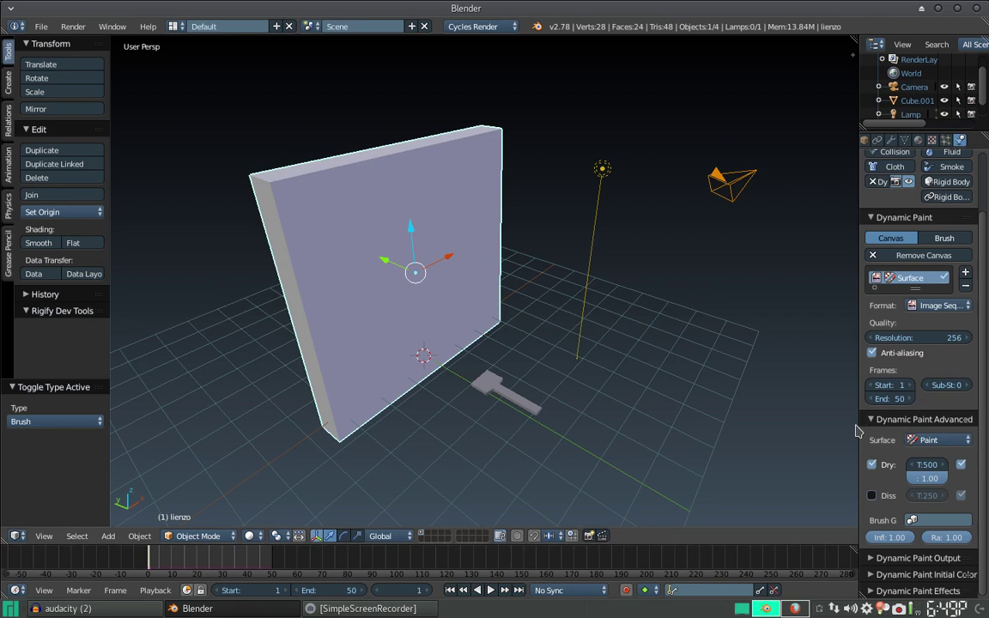
# - Widen the properties area and expand the canvas's Dynamic Paint Output settings
pyautogui.moveTo(859, 429); pyautogui.dragTo(820, 404)
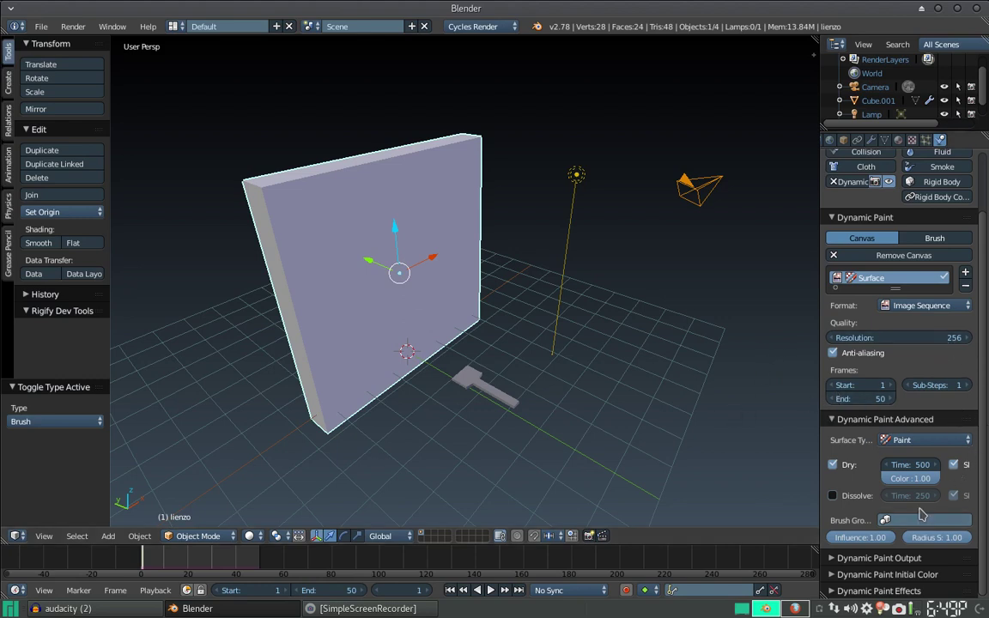
pyautogui.scroll(2, 914, 313)
pyautogui.scroll(-2, 914, 313)
pyautogui.click(878, 558)
pyautogui.scroll(-4, 893, 481)
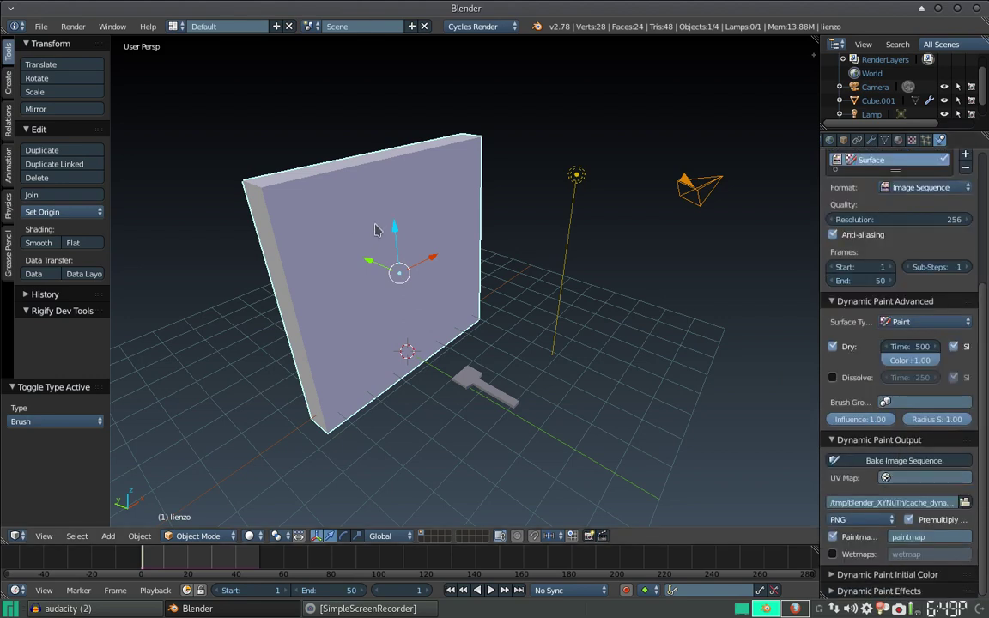
pyautogui.press('Tab')
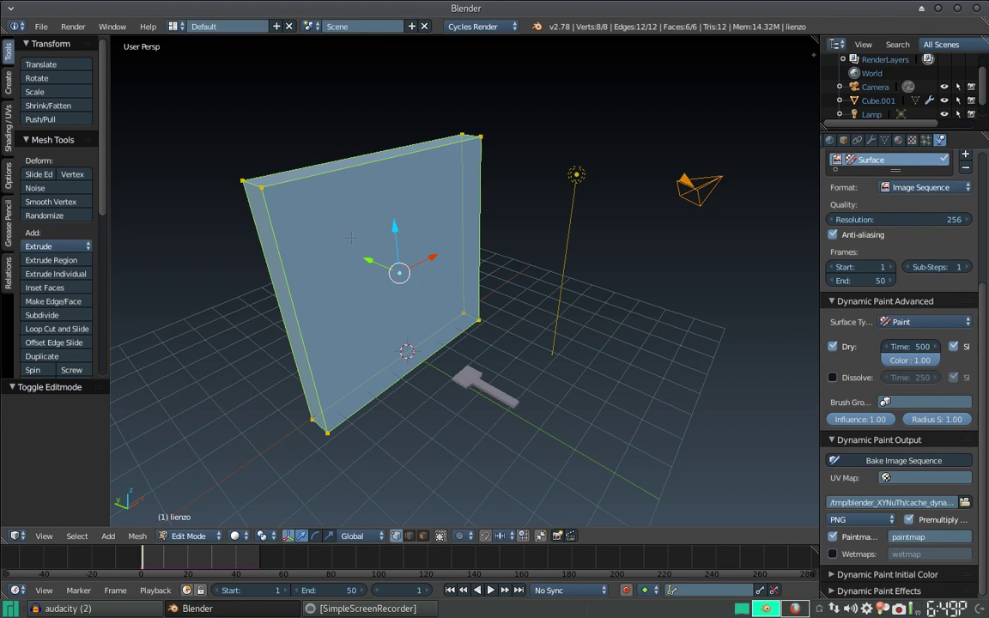
# - Subdivide the wall mesh with 30 cuts
pyautogui.press('w')
pyautogui.click(314, 224)
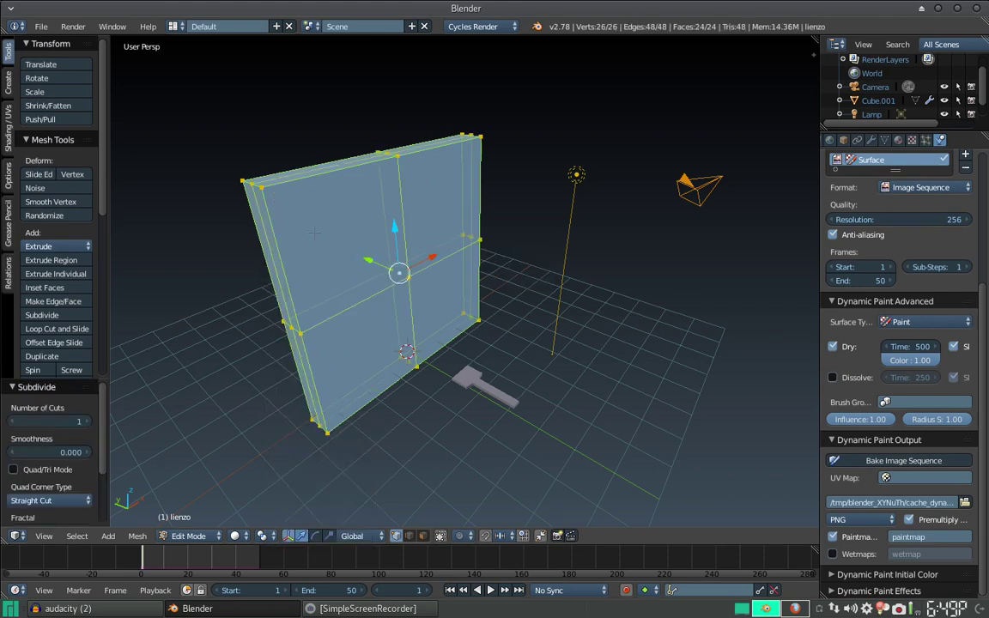
pyautogui.click(69, 420)
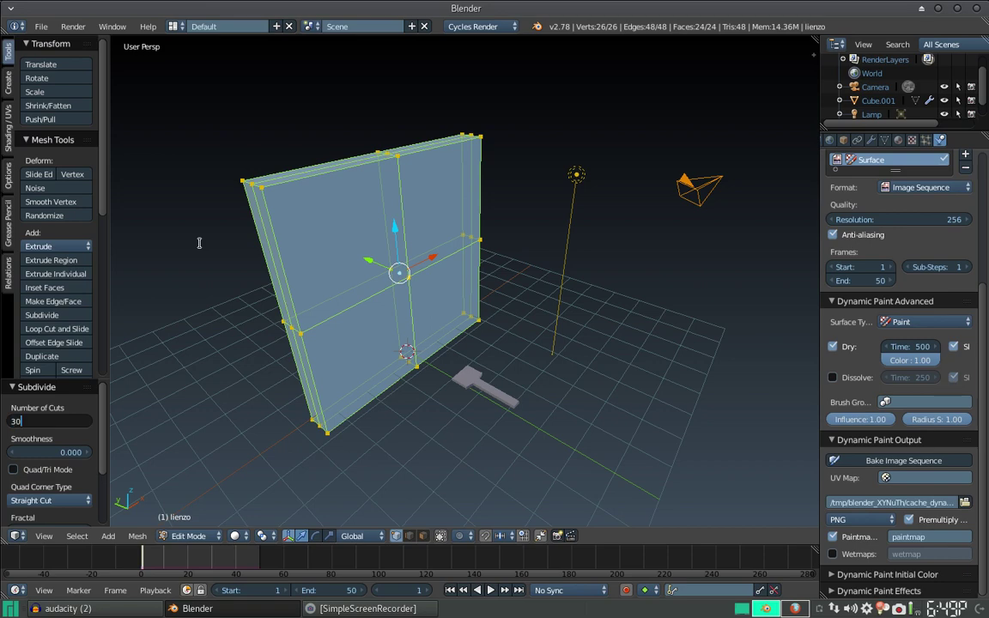
pyautogui.press('Return')
pyautogui.press('Tab')
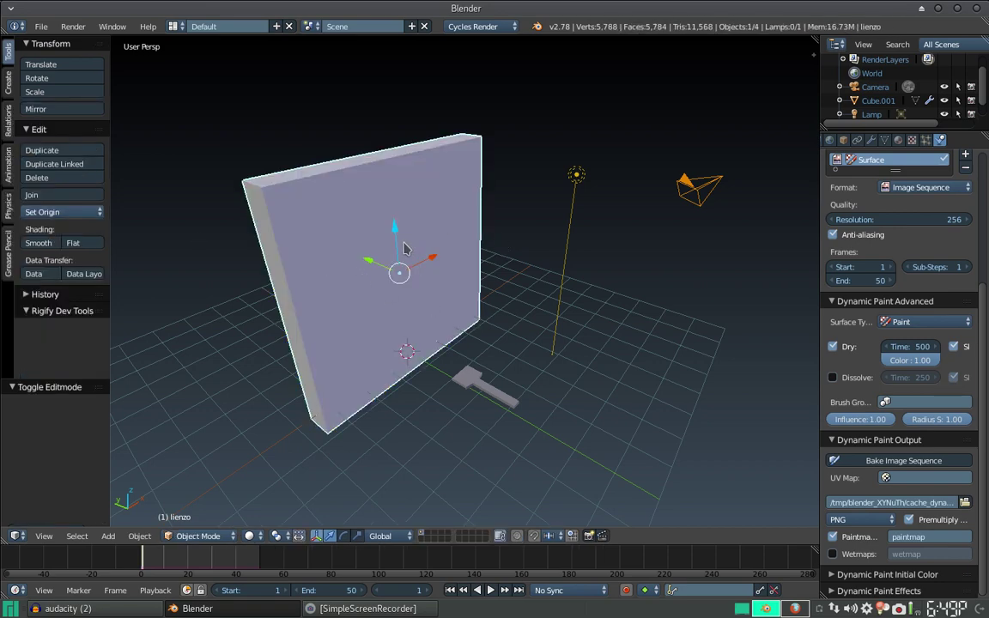
pyautogui.press('Tab')
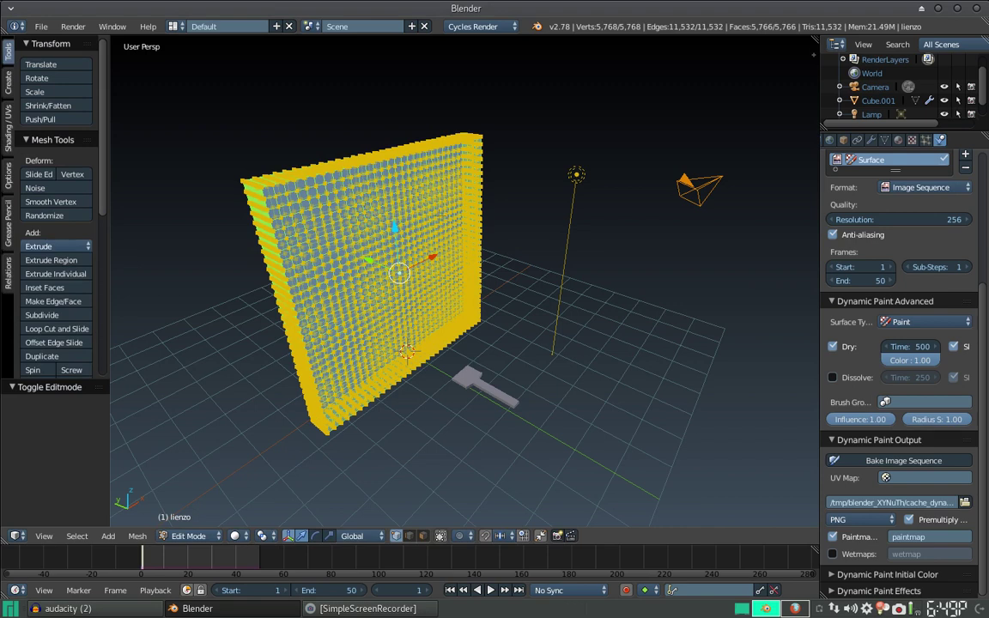
# - Smart UV Project unwrap the wall and return to Object Mode
pyautogui.press('u')
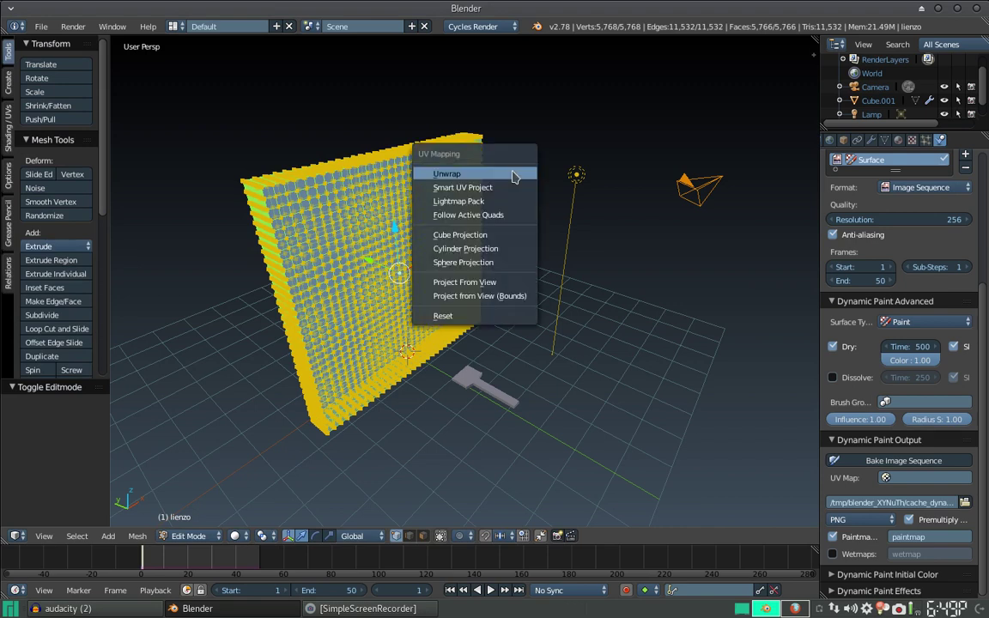
pyautogui.click(484, 195)
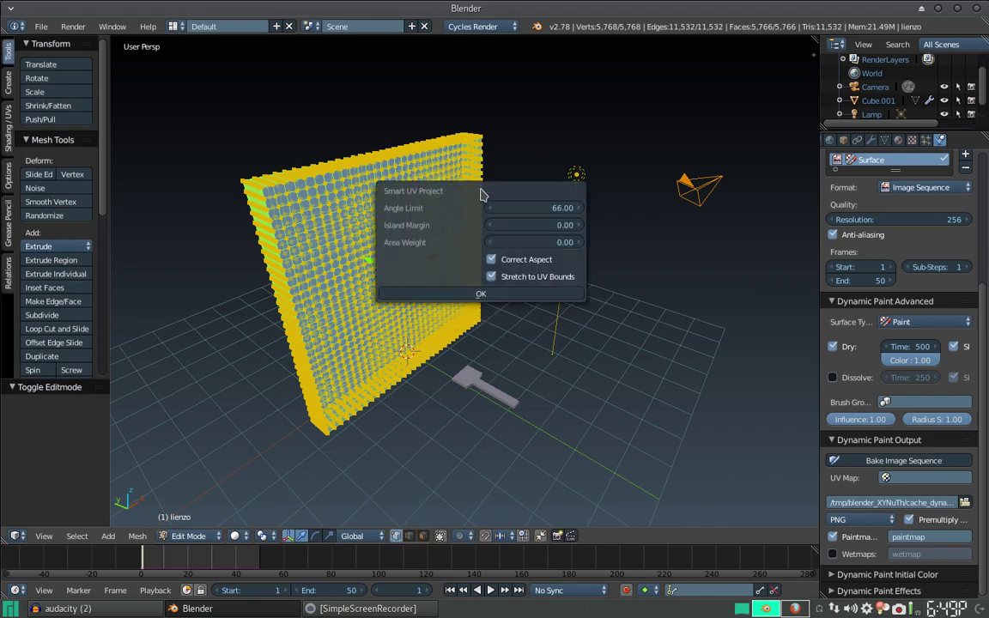
pyautogui.click(460, 264)
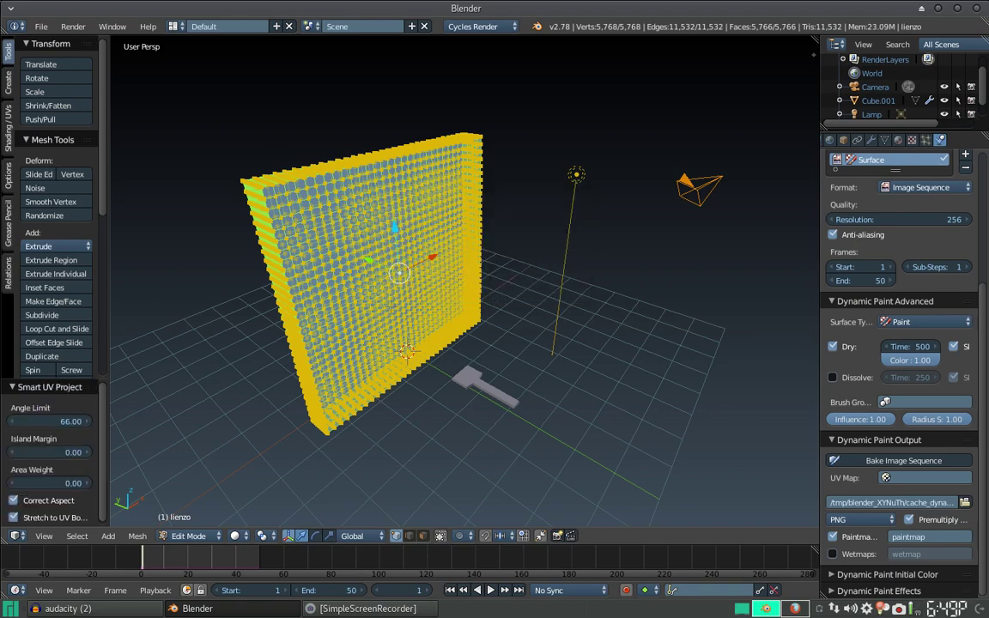
pyautogui.press('Tab')
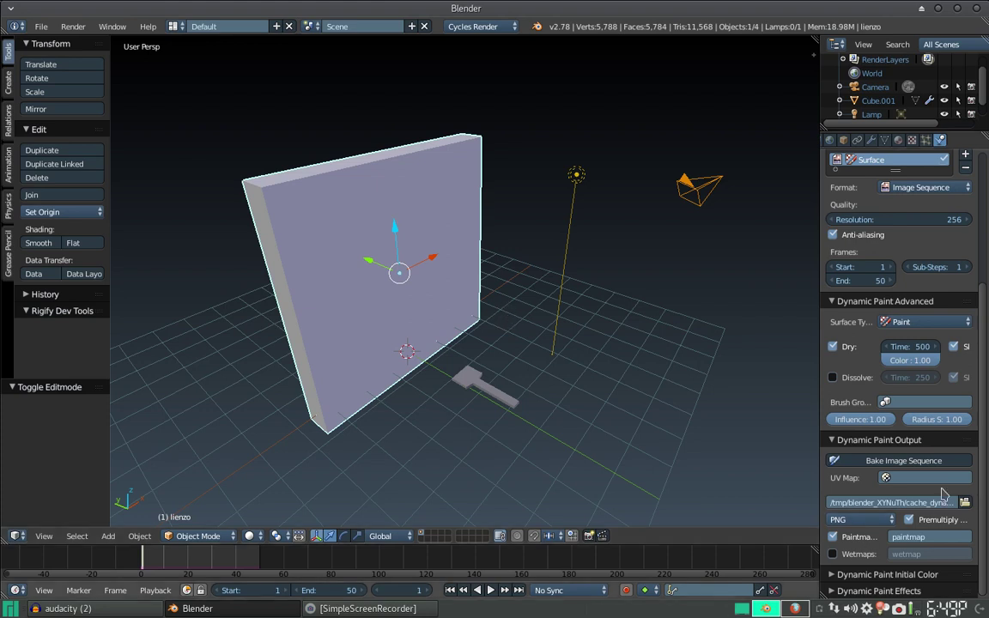
# - Set the paint output UV map to UVMap and select the brush Cube.001
pyautogui.click(885, 481)
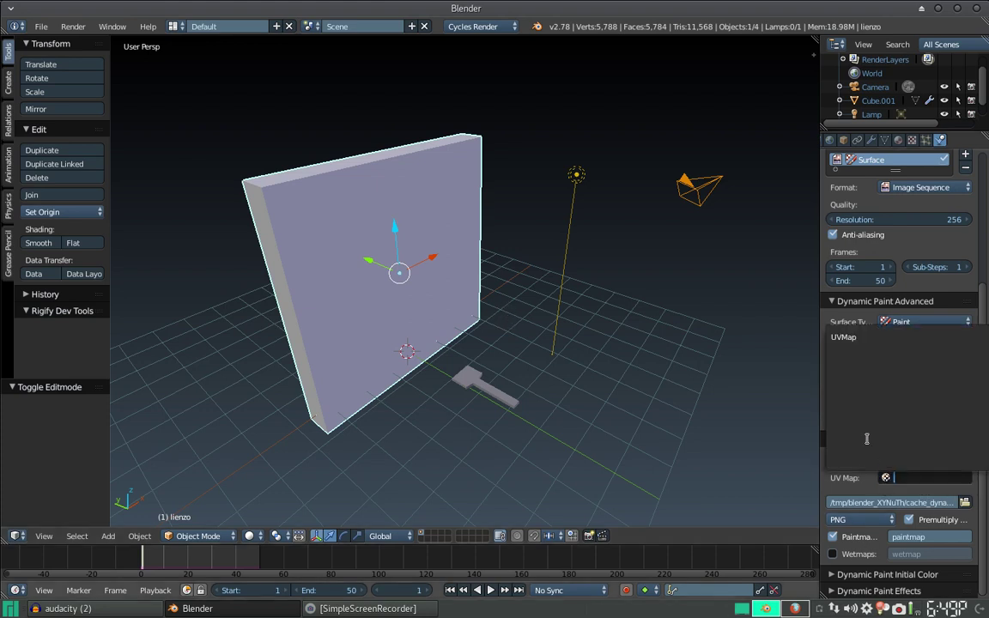
pyautogui.click(848, 337)
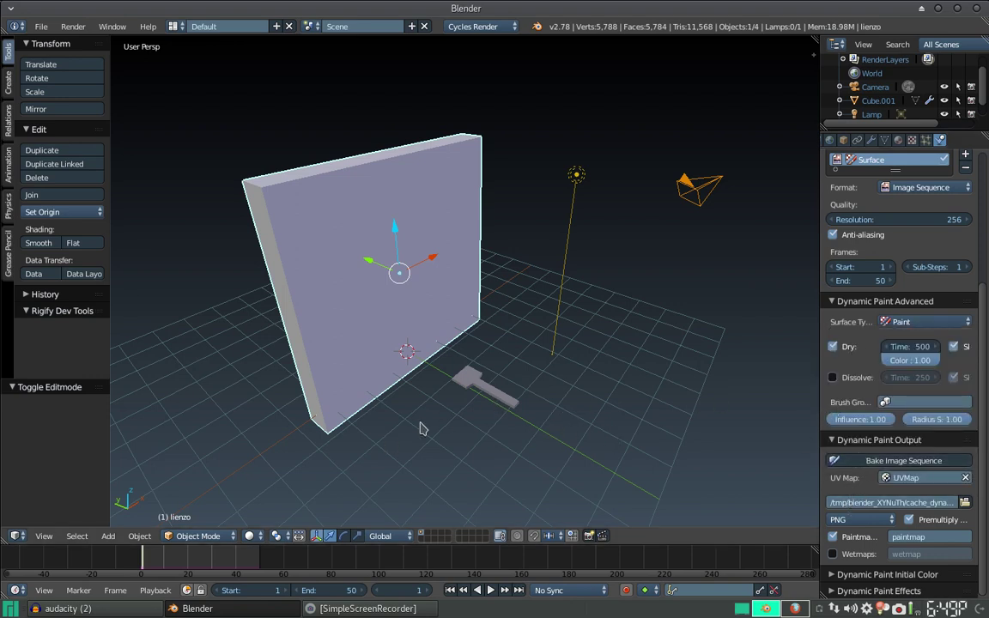
pyautogui.rightClick(470, 378)
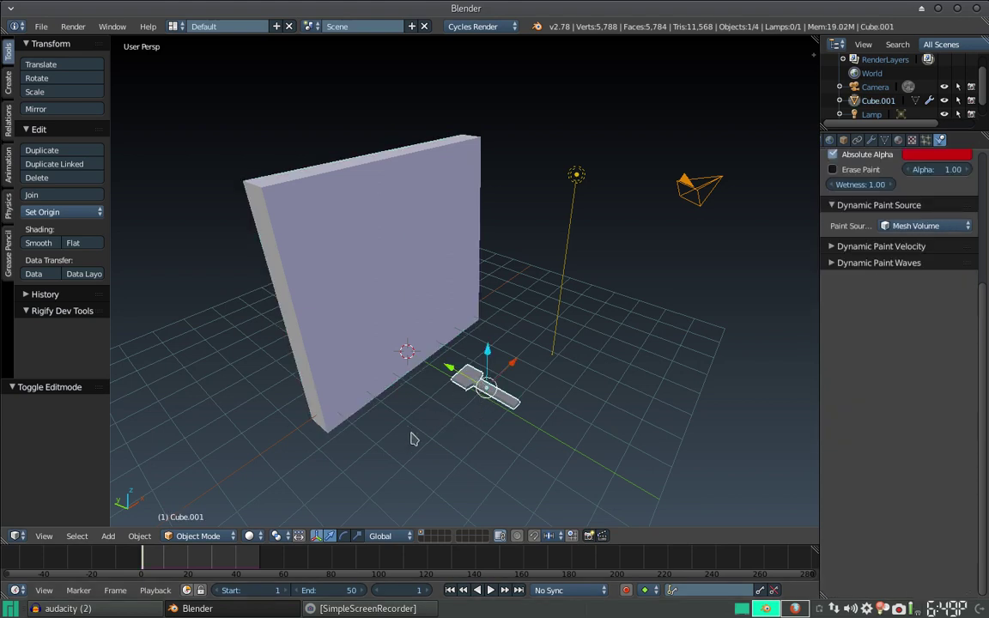
# - Keyframe Cube.001's location, placing it against the wall at frame 6
pyautogui.press('i')
pyautogui.click(525, 329)
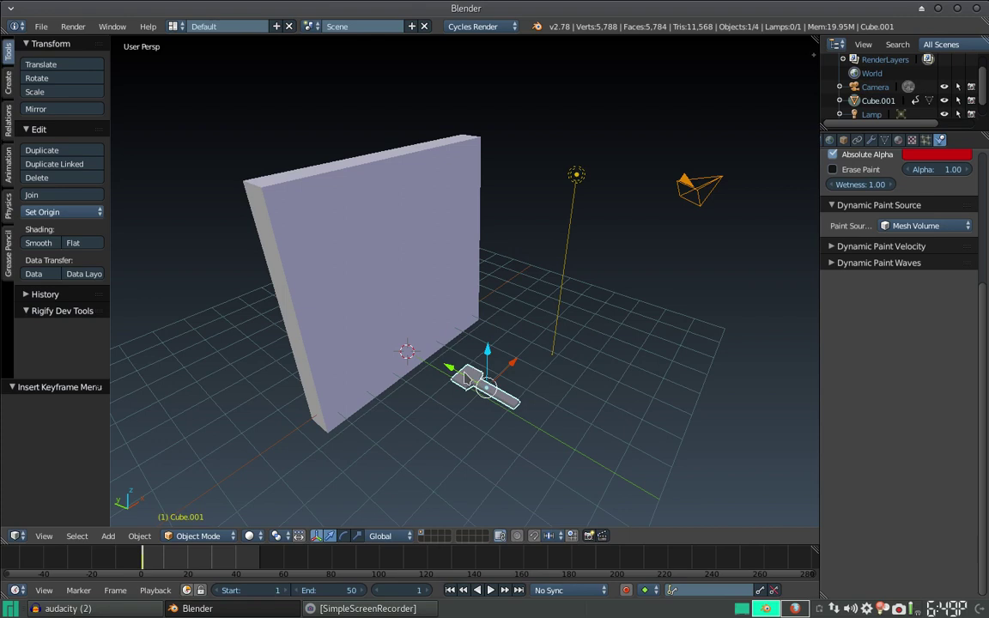
pyautogui.click(164, 572)
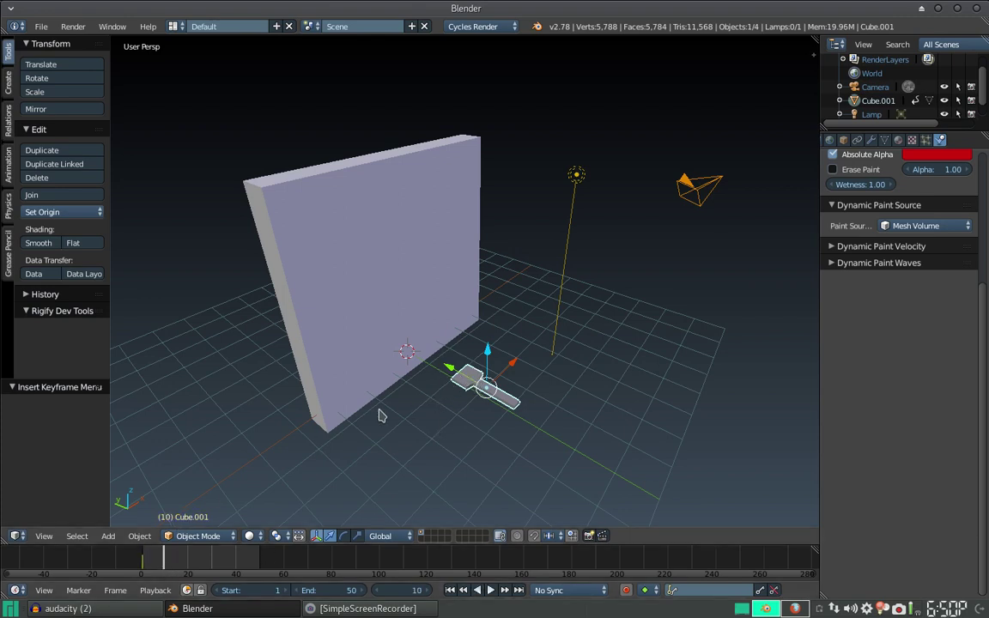
pyautogui.press('Left')
pyautogui.press('Left')
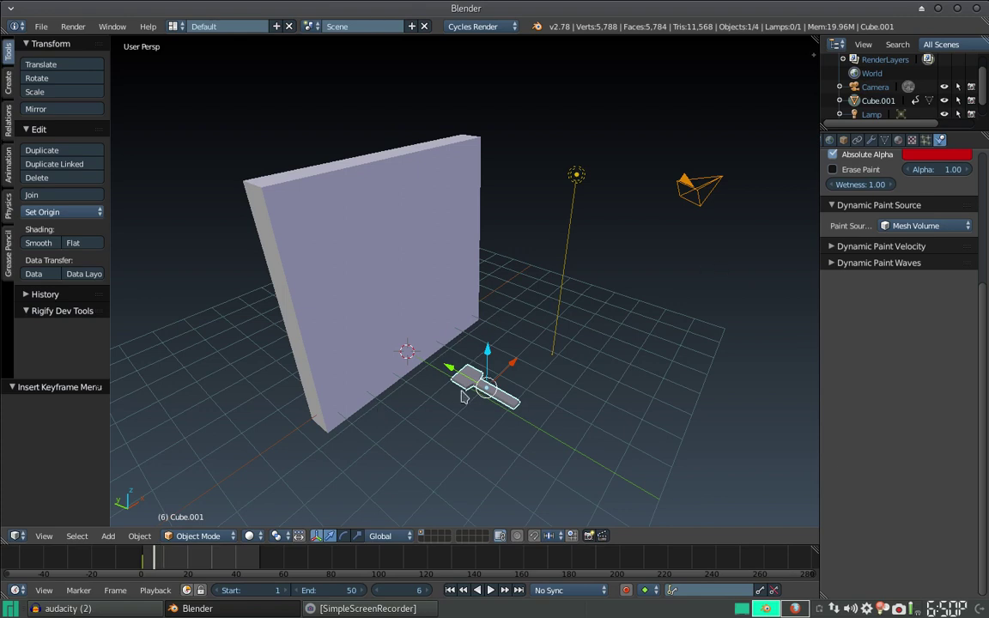
pyautogui.moveTo(463, 380); pyautogui.dragTo(446, 382, button='middle')
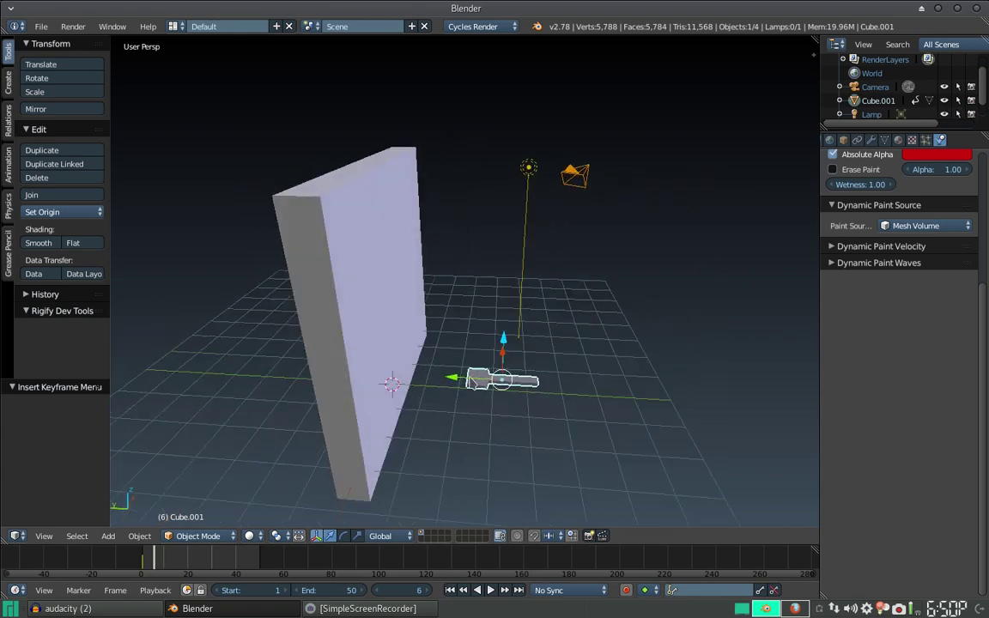
pyautogui.press('g')
pyautogui.press('y')
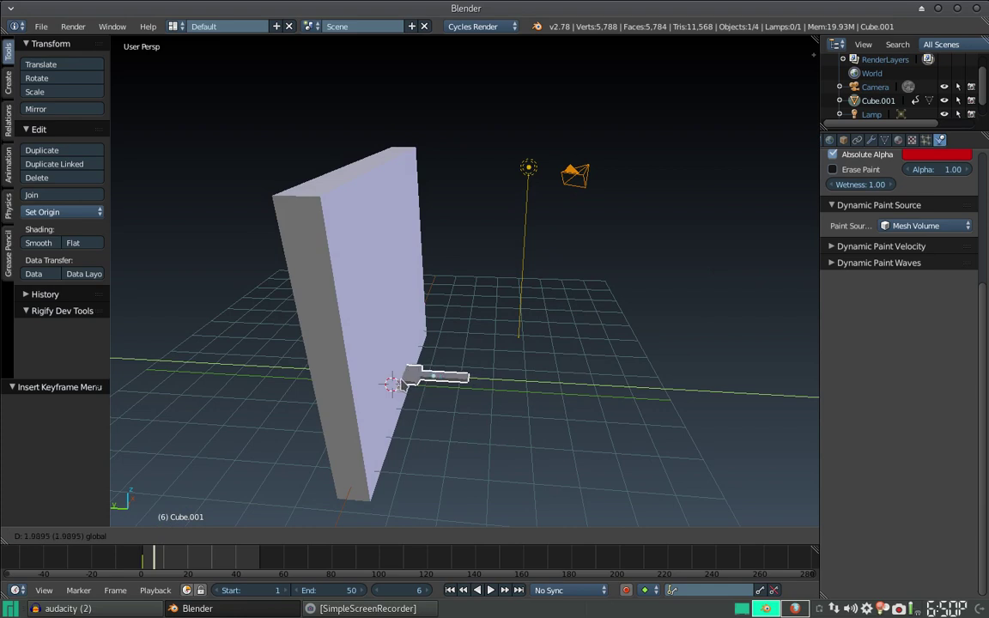
pyautogui.click(402, 379)
pyautogui.press('i')
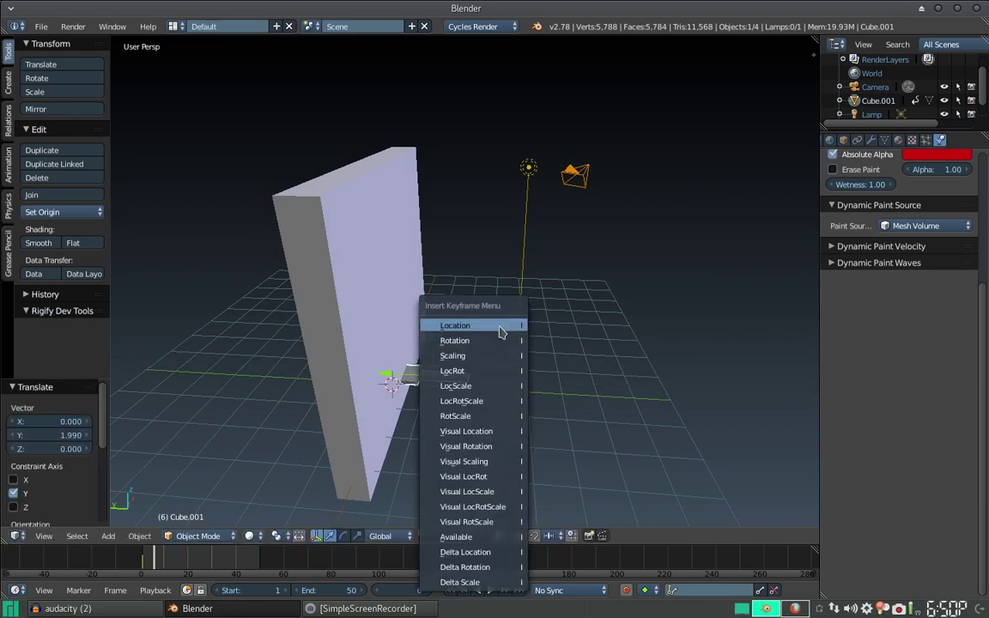
pyautogui.click(502, 332)
# - At frame 30, raise the brush 3.890 on Z and keyframe its location
pyautogui.click(212, 573)
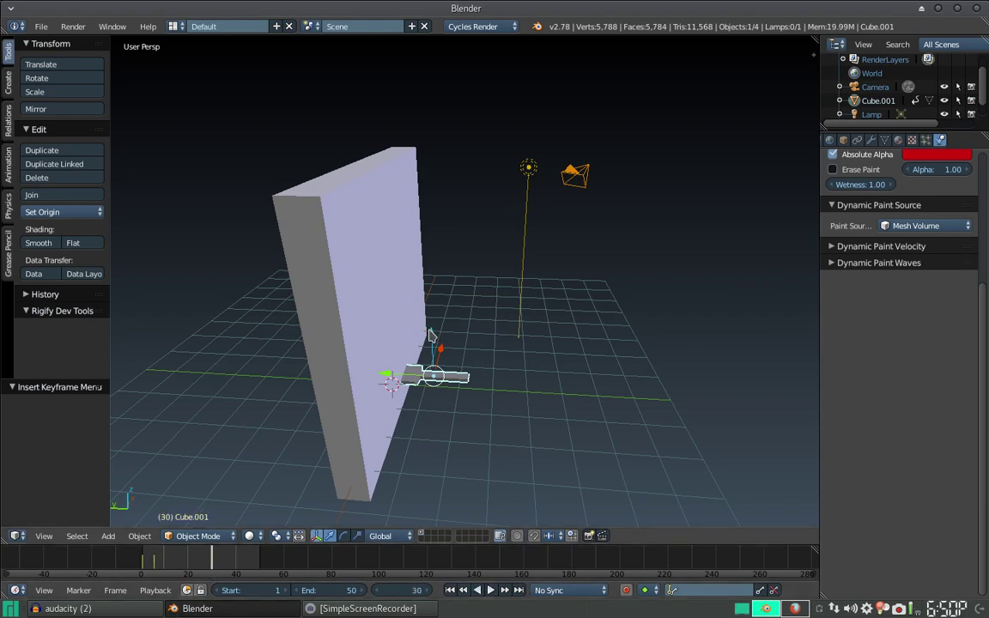
pyautogui.press('g')
pyautogui.press('z')
pyautogui.click(446, 216)
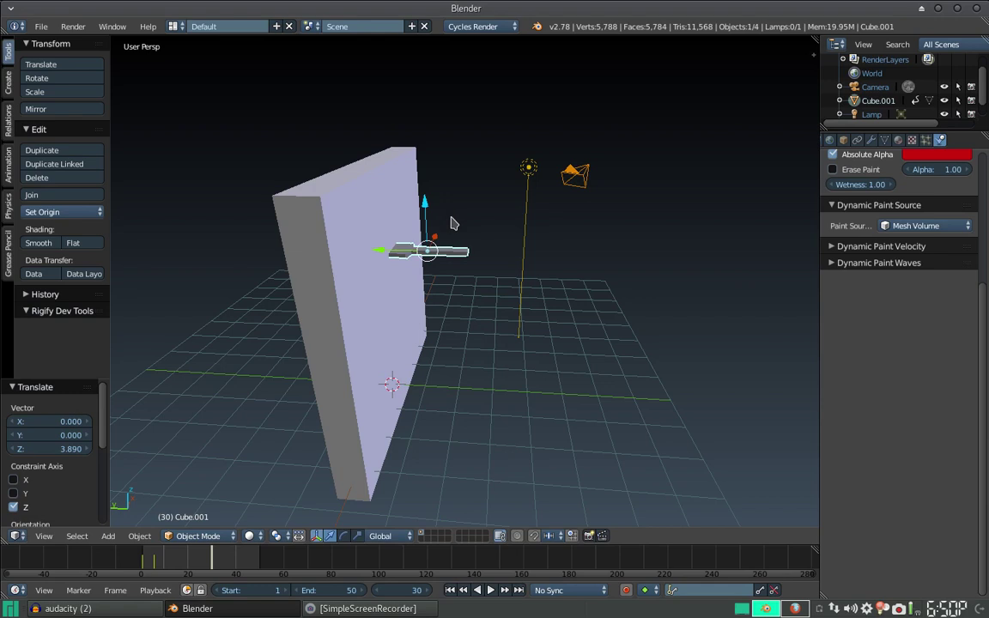
pyautogui.press('i')
pyautogui.click(452, 221)
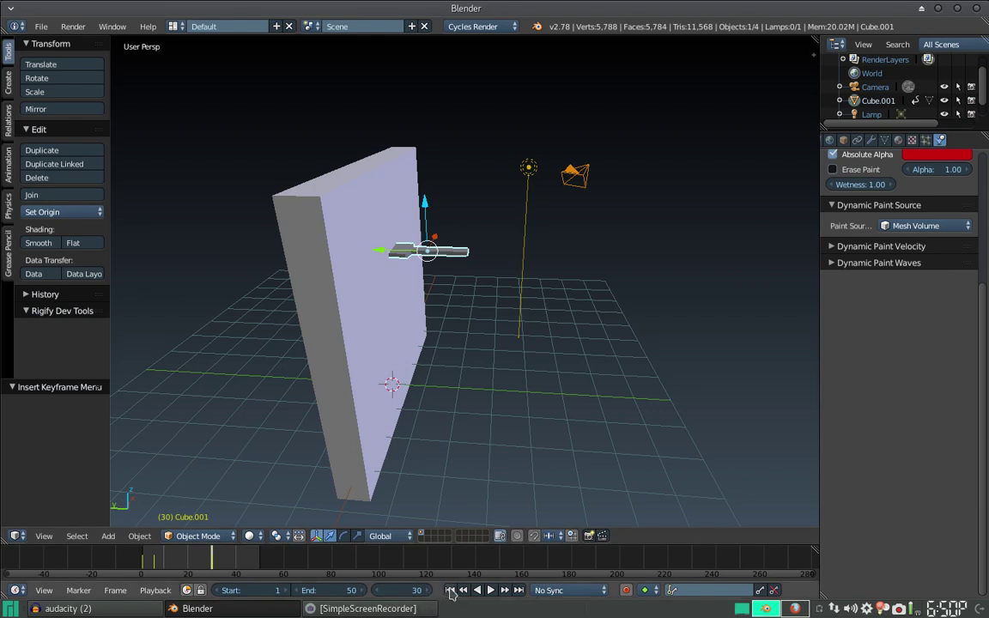
pyautogui.click(450, 589)
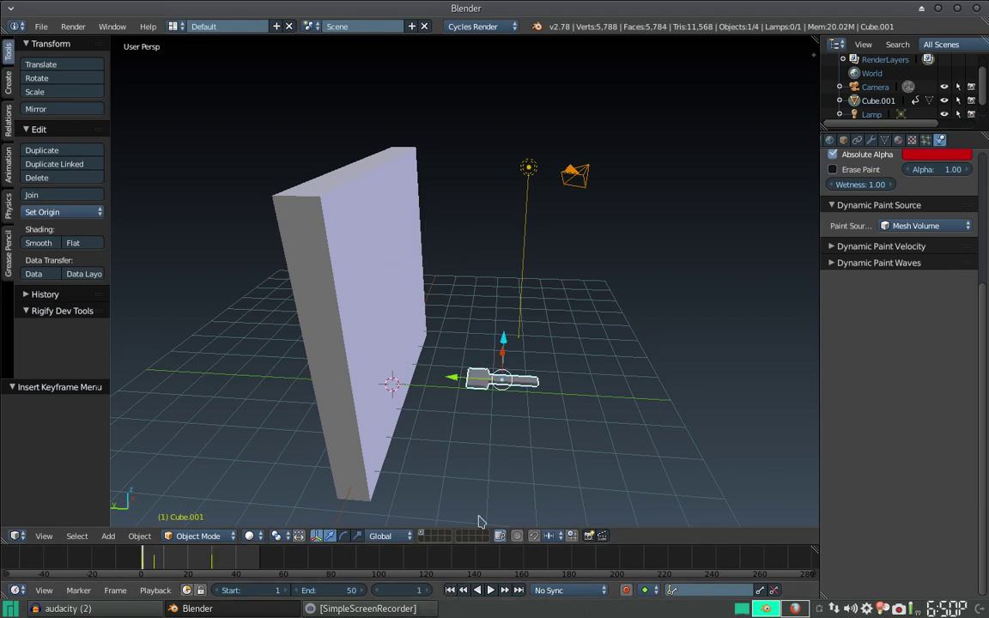
pyautogui.rightClick(350, 249)
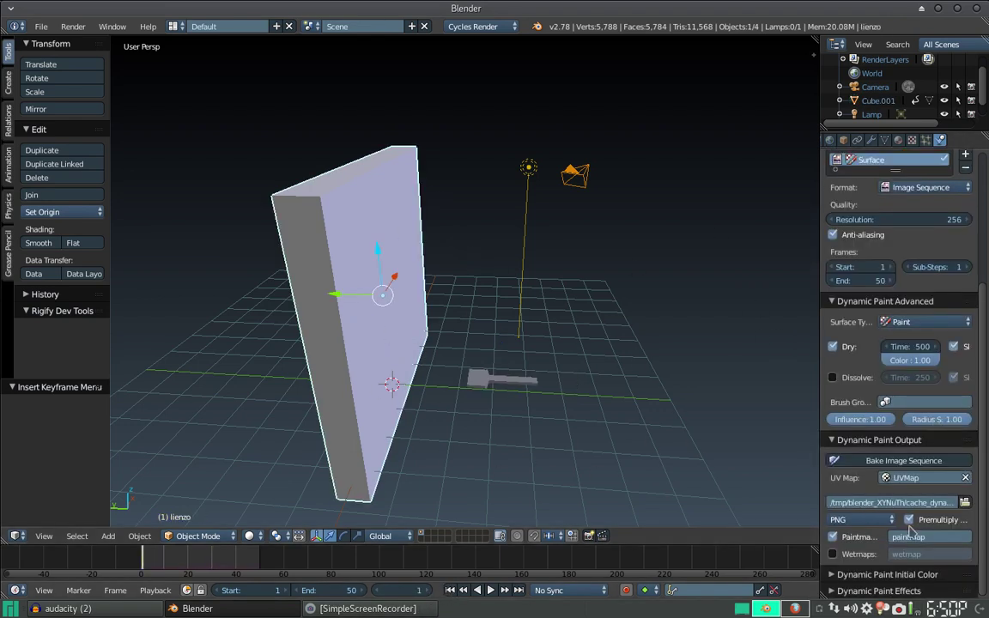
# - Set the paint output folder to test dynamic paint/2 and bake the image sequence
pyautogui.click(964, 502)
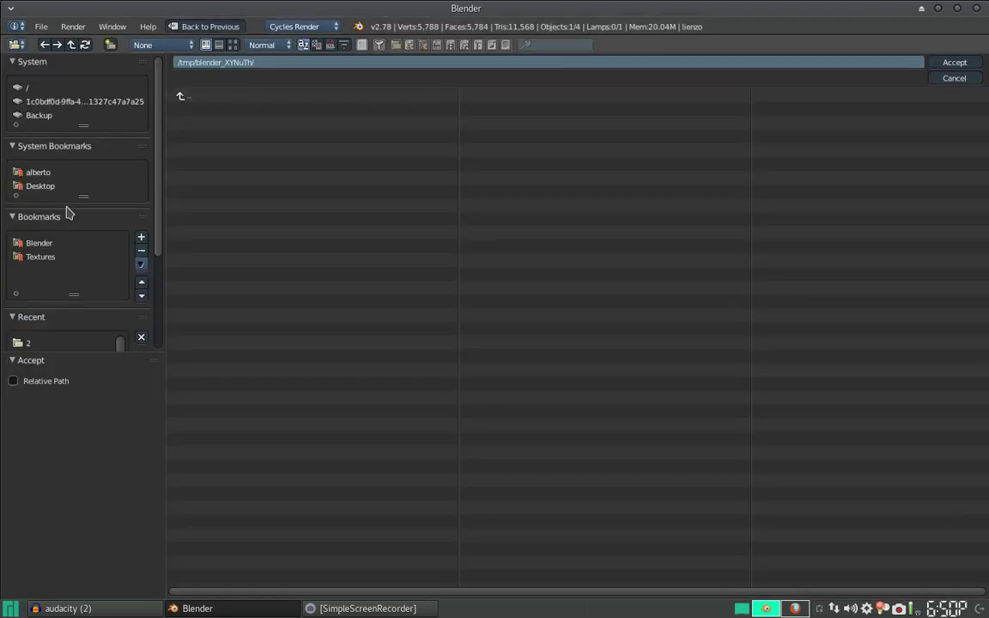
pyautogui.click(43, 245)
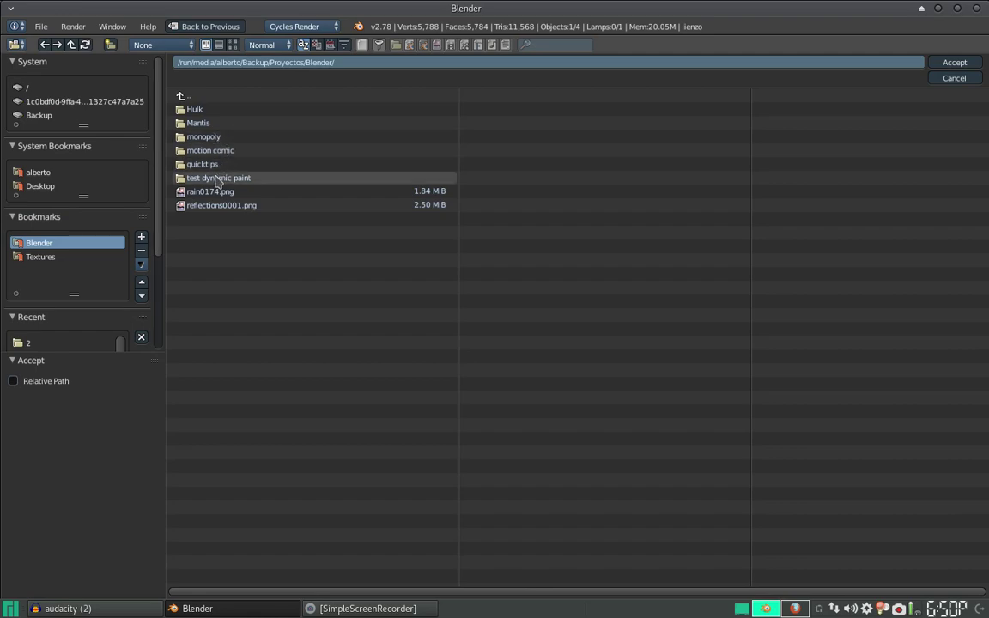
pyautogui.click(216, 179)
pyautogui.click(196, 109)
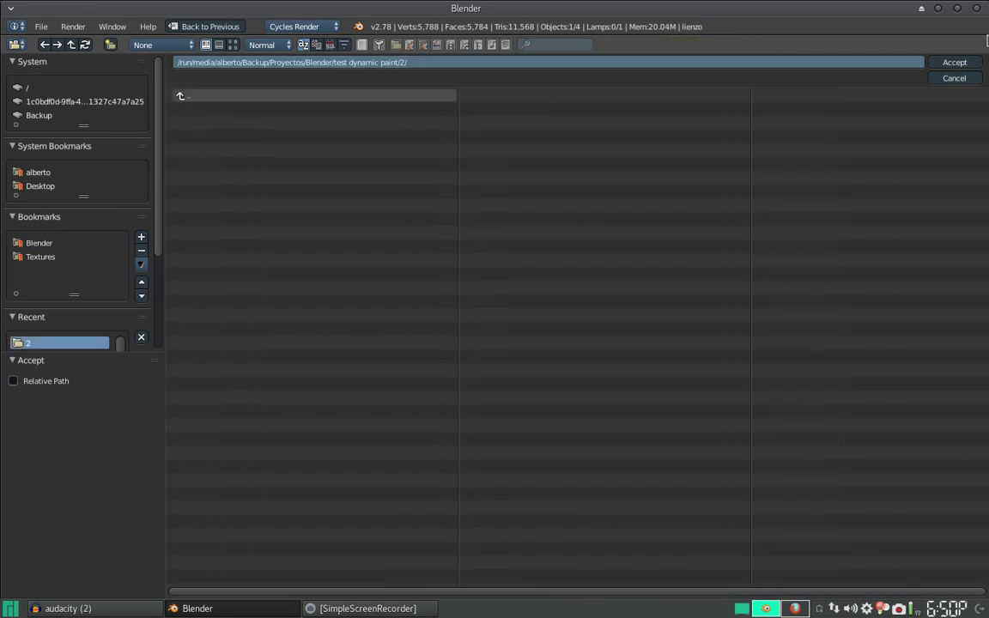
pyautogui.click(953, 63)
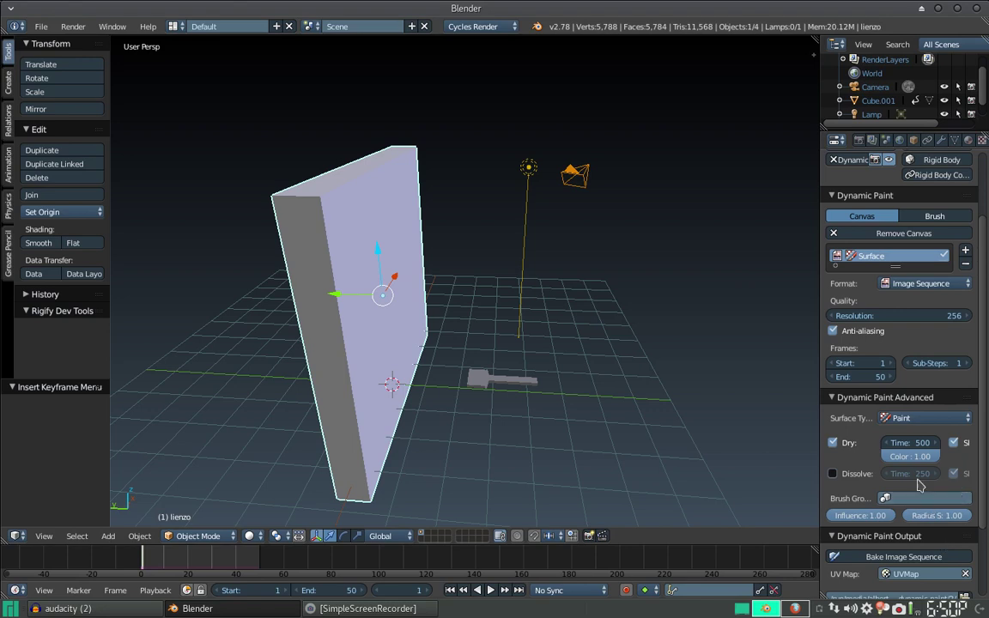
pyautogui.scroll(-3, 858, 464)
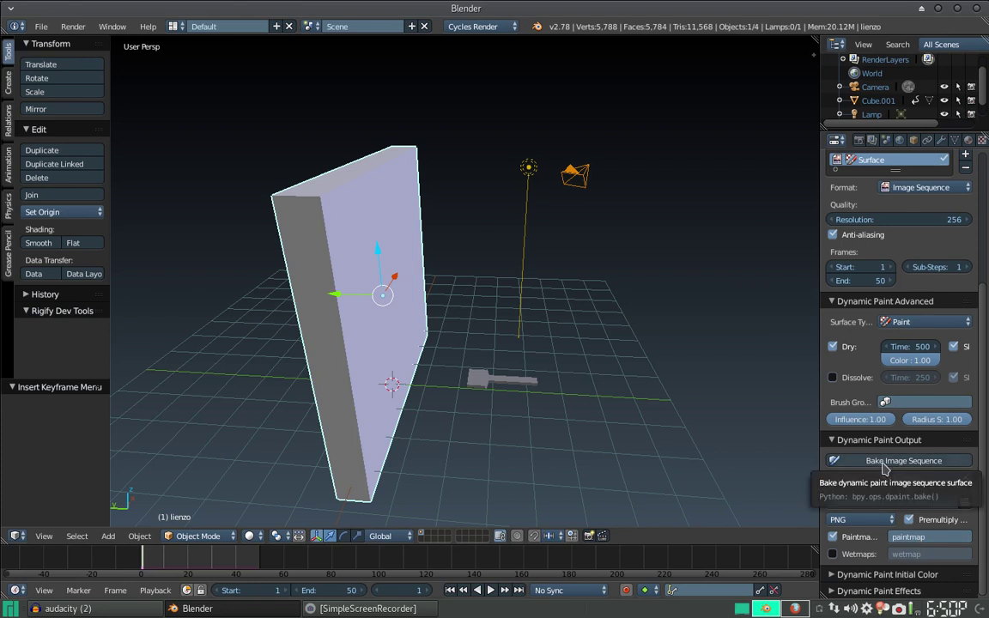
pyautogui.click(884, 464)
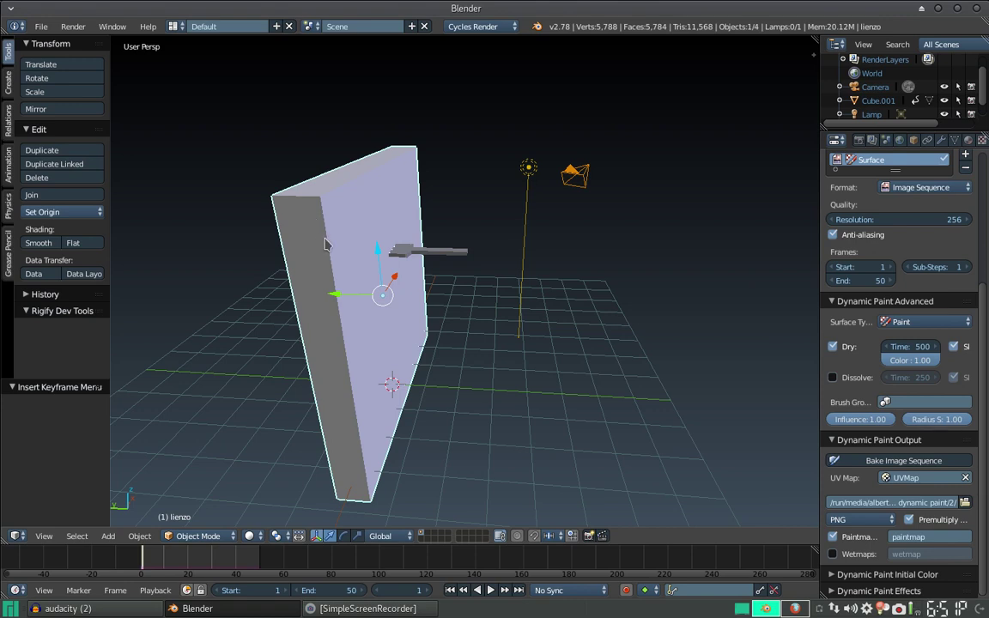
# - Add a second Diffuse BSDF node below the first in the Compositing layout
pyautogui.hotkey('ctrl', 'Left')
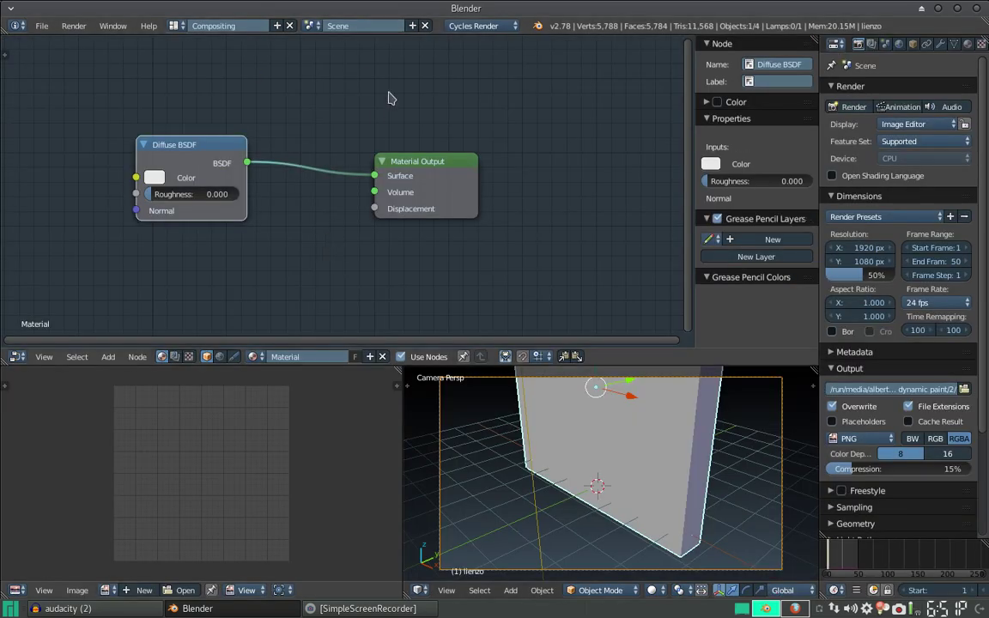
pyautogui.scroll(-1, 377, 219)
pyautogui.moveTo(244, 221); pyautogui.dragTo(322, 183, button='middle')
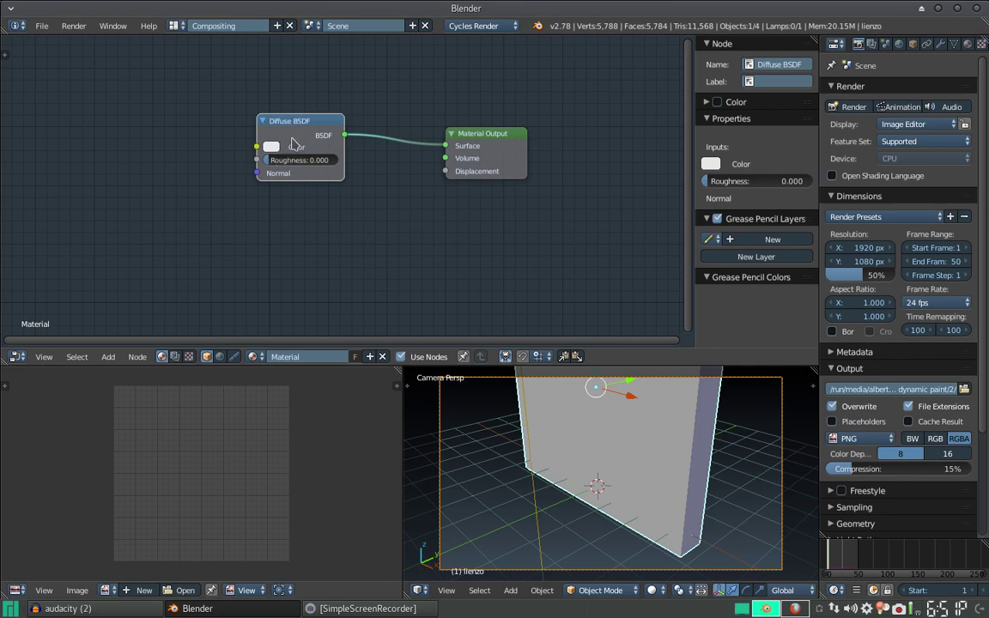
pyautogui.hotkey('shift', 'a')
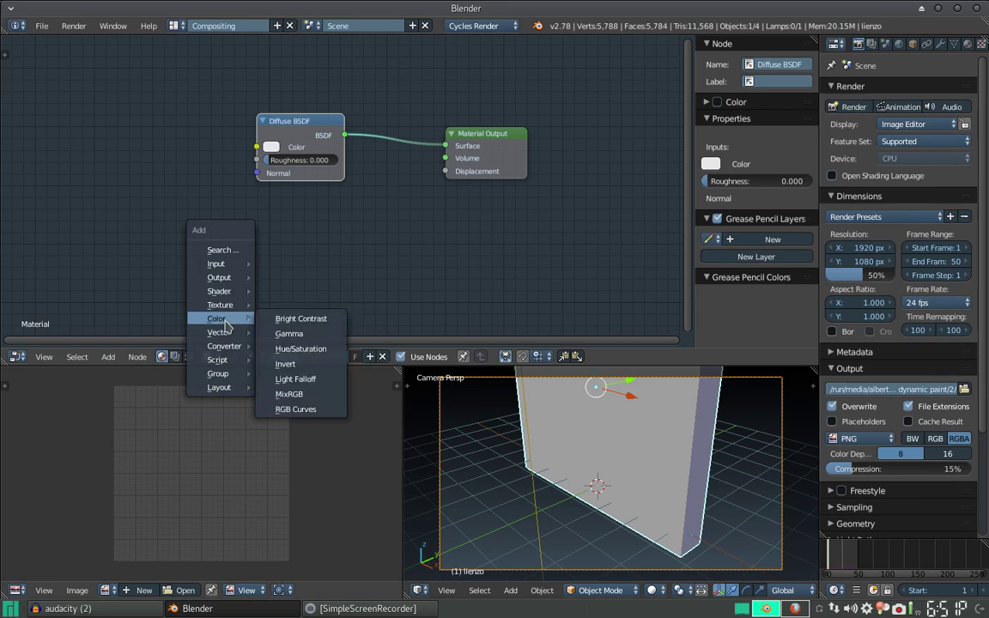
pyautogui.moveTo(220, 291)
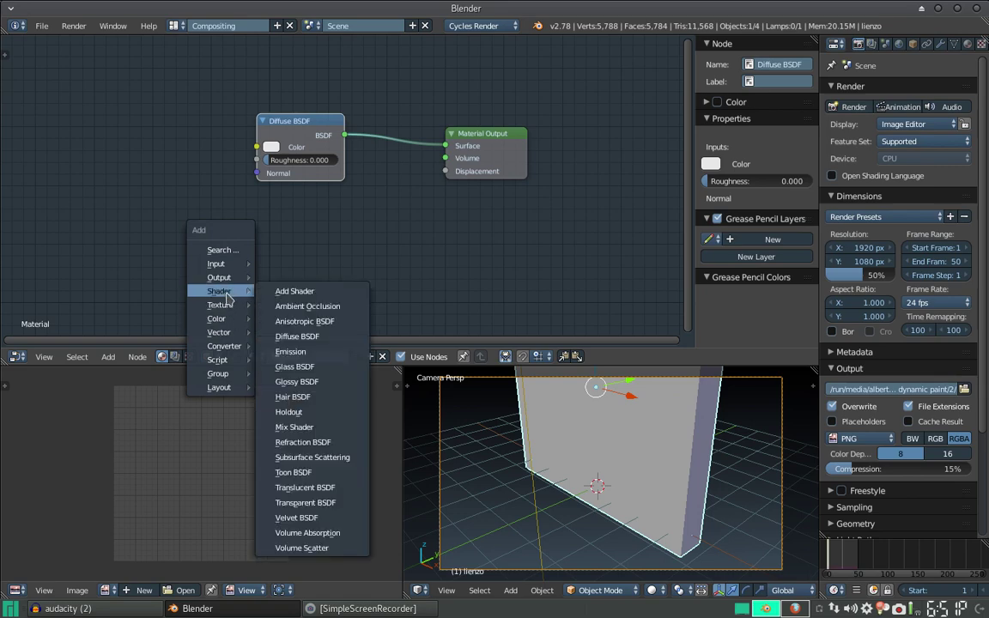
pyautogui.click(317, 336)
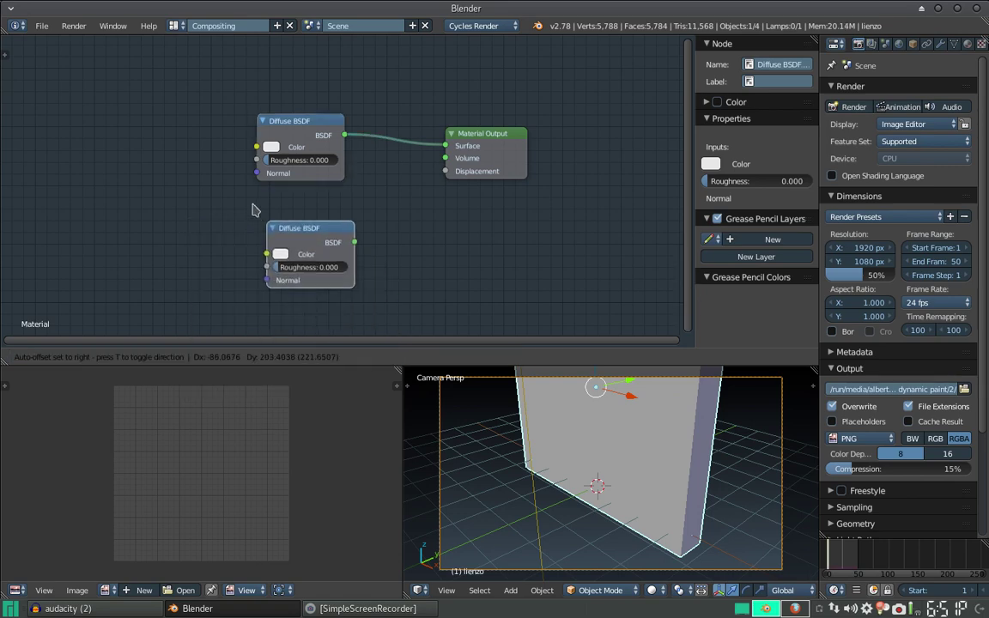
pyautogui.click(287, 266)
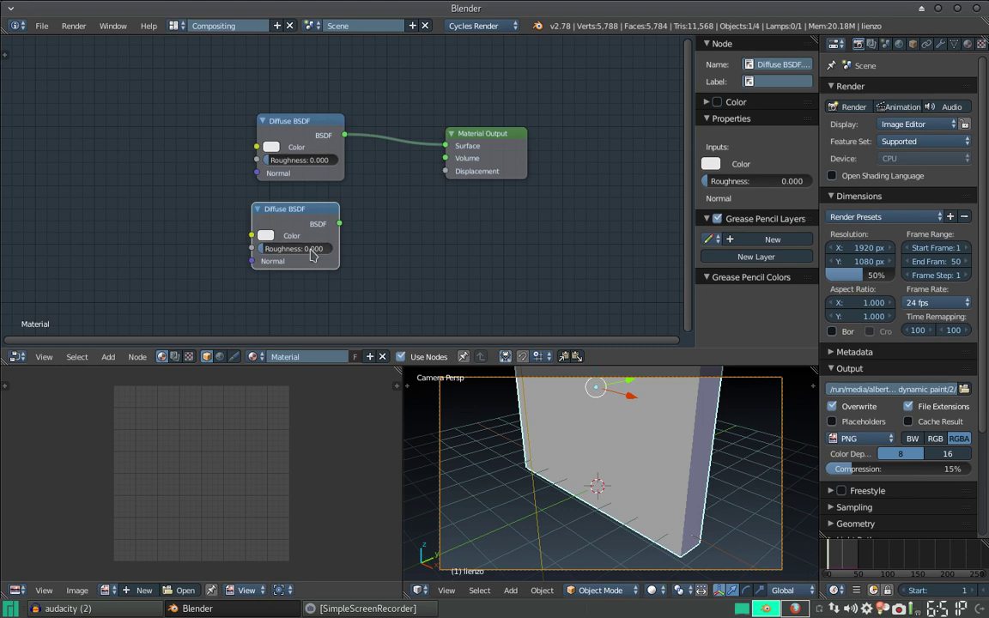
# - Insert a Mix Shader into the output link and connect the second Diffuse BSDF to it
pyautogui.hotkey('shift', 'a')
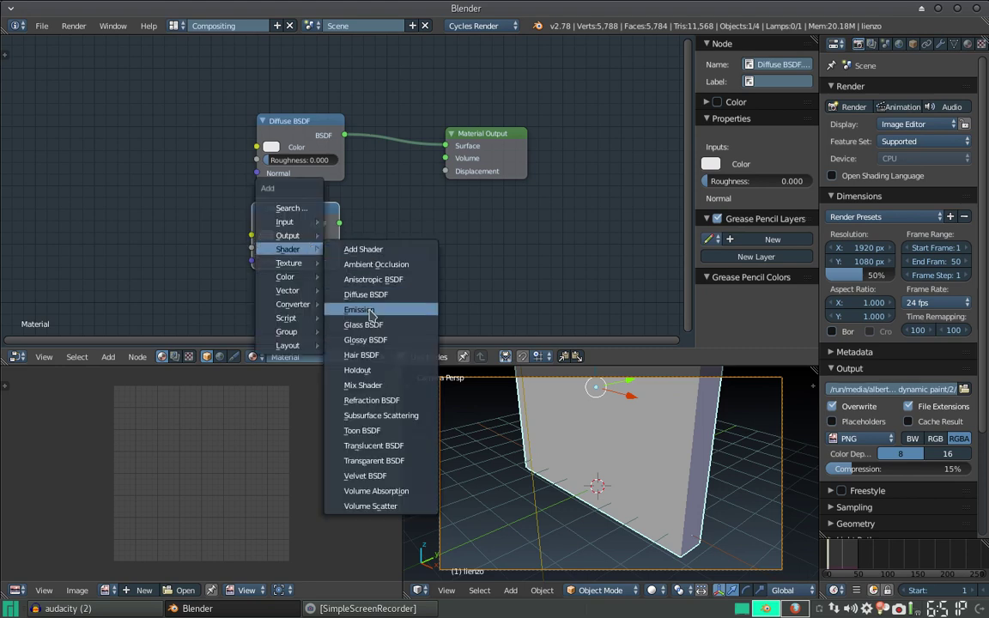
pyautogui.click(373, 387)
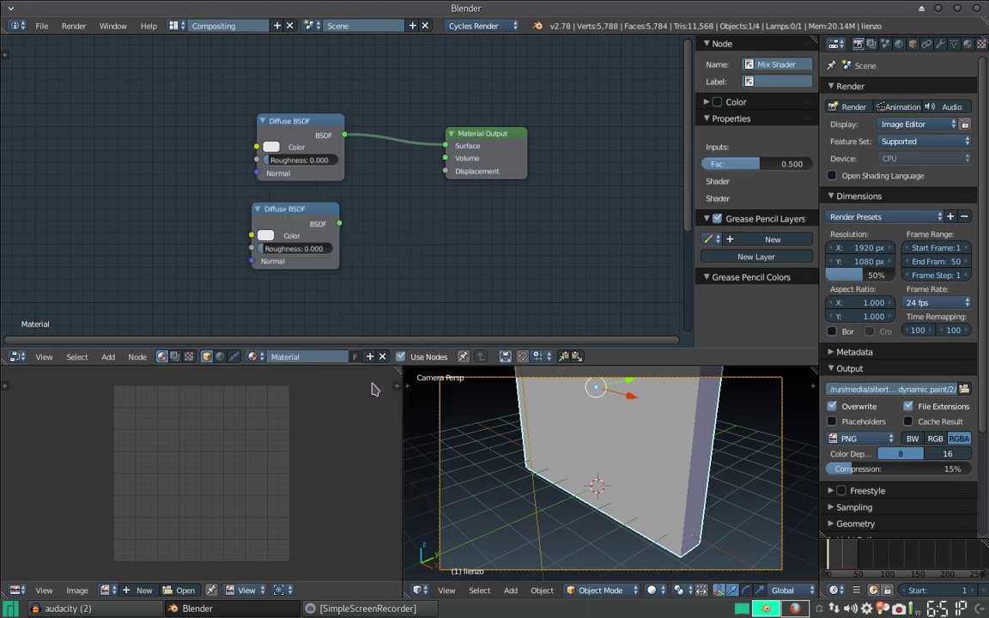
pyautogui.click(360, 139)
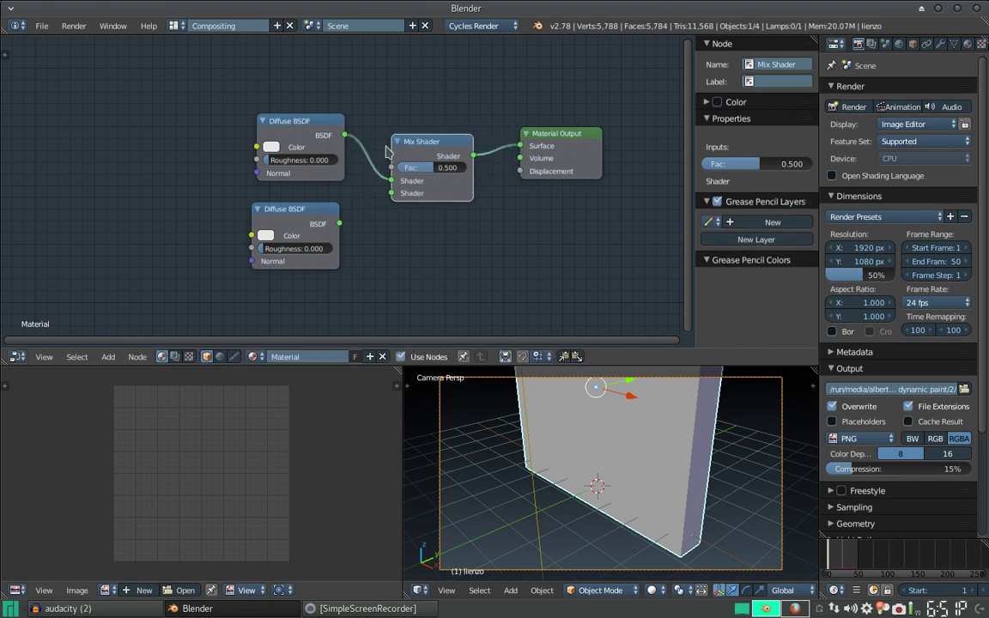
pyautogui.moveTo(340, 223); pyautogui.dragTo(391, 193)
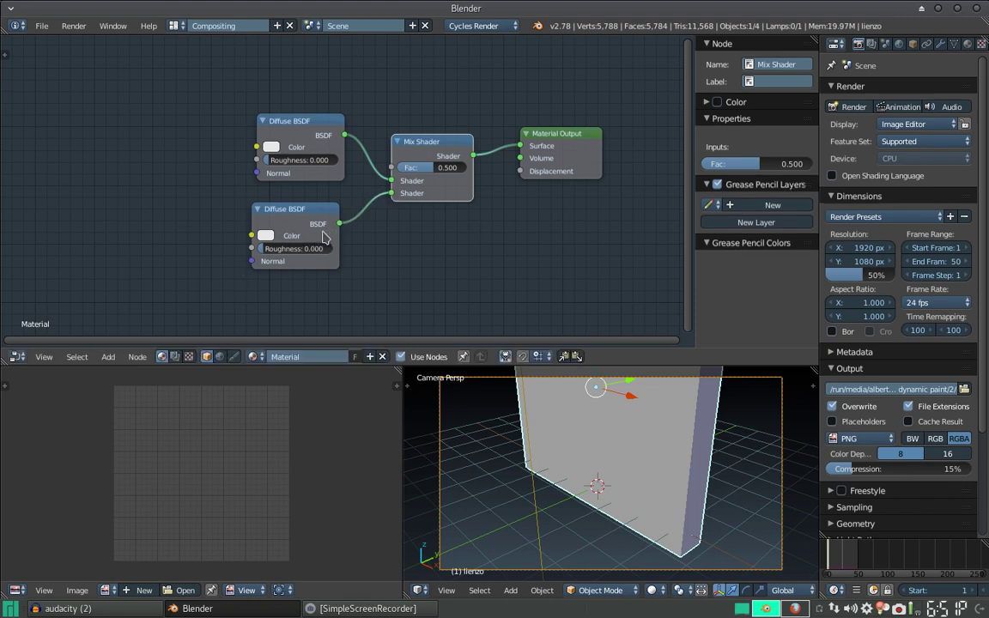
pyautogui.scroll(-1, 264, 189)
pyautogui.moveTo(227, 206); pyautogui.dragTo(334, 238, button='middle')
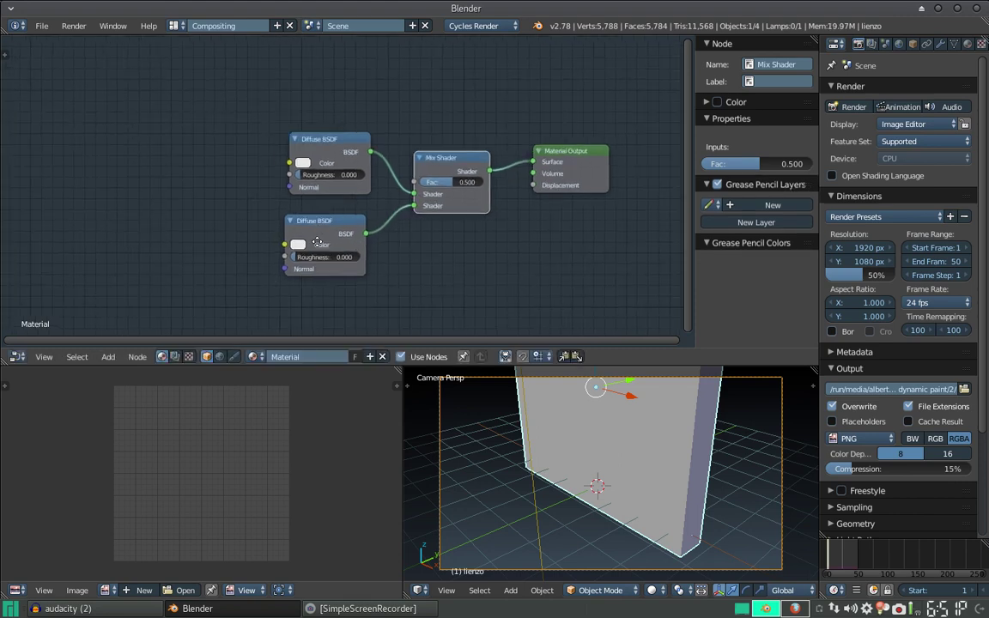
# - Add an Image Texture node whose Color feeds the lower Diffuse BSDF, then browse for an image
pyautogui.hotkey('shift', 'a')
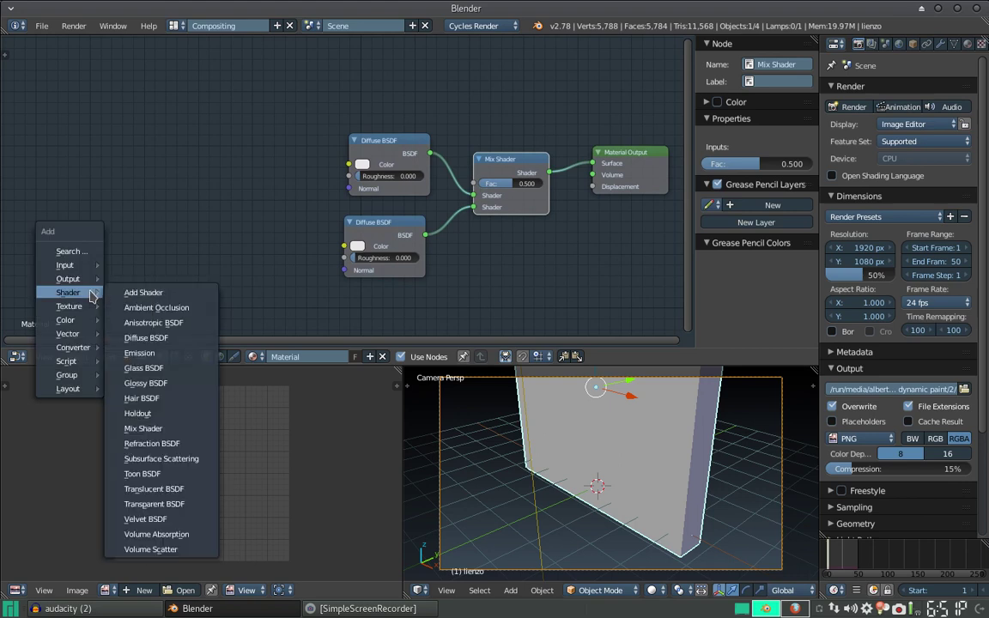
pyautogui.moveTo(69, 306)
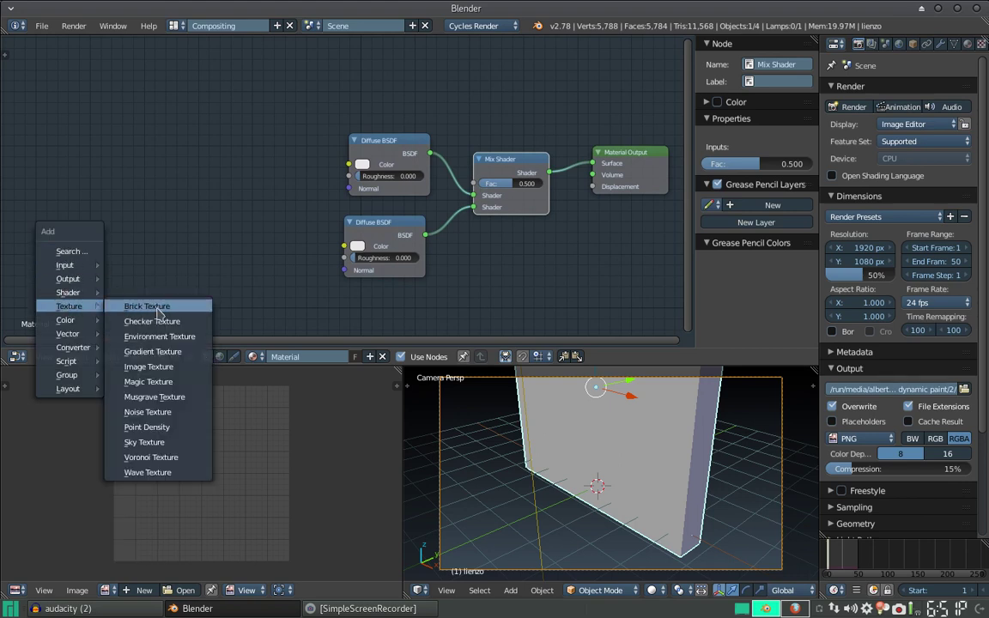
pyautogui.click(152, 366)
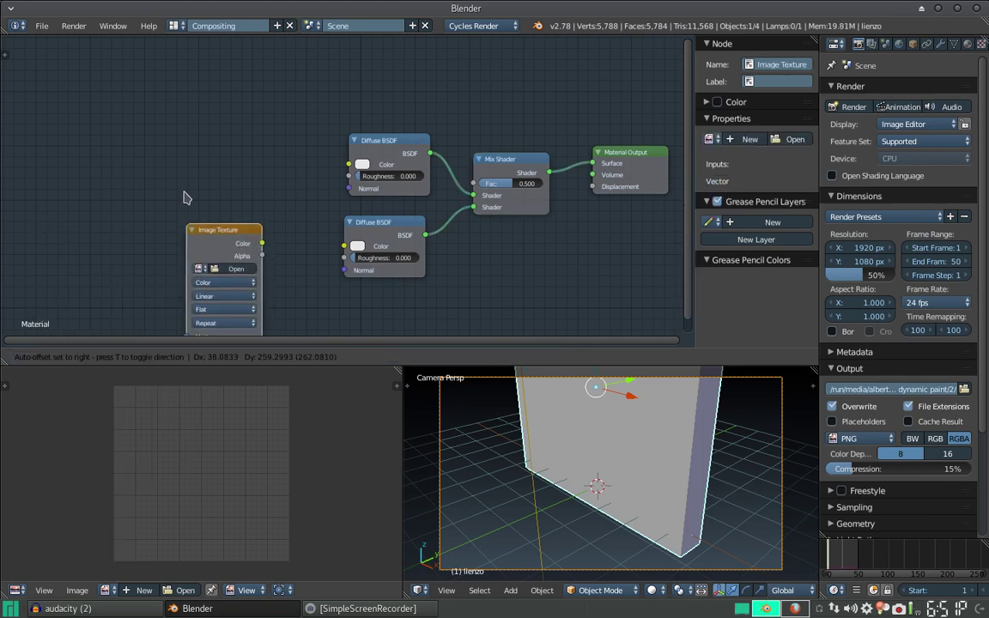
pyautogui.click(183, 100)
pyautogui.moveTo(262, 146); pyautogui.dragTo(344, 246)
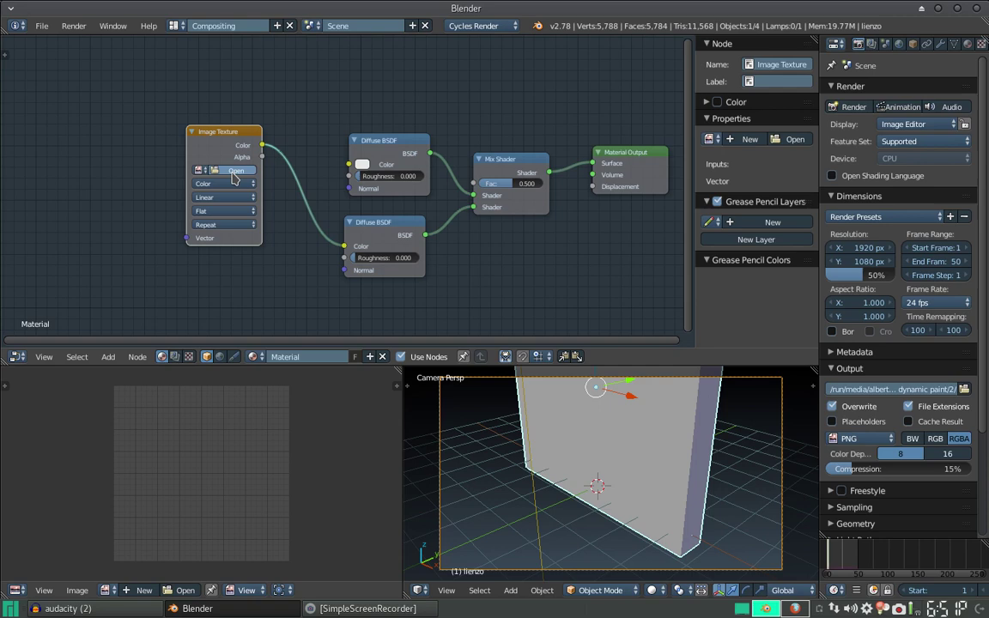
pyautogui.click(234, 176)
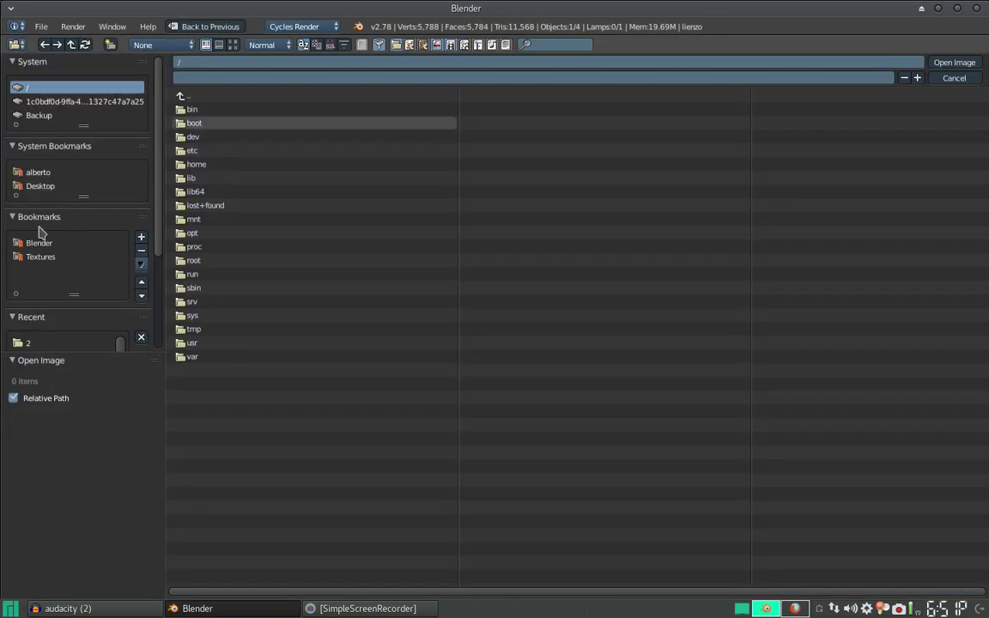
# - Load all 50 paintmap PNGs from test dynamic paint/2 as an image sequence
pyautogui.click(49, 245)
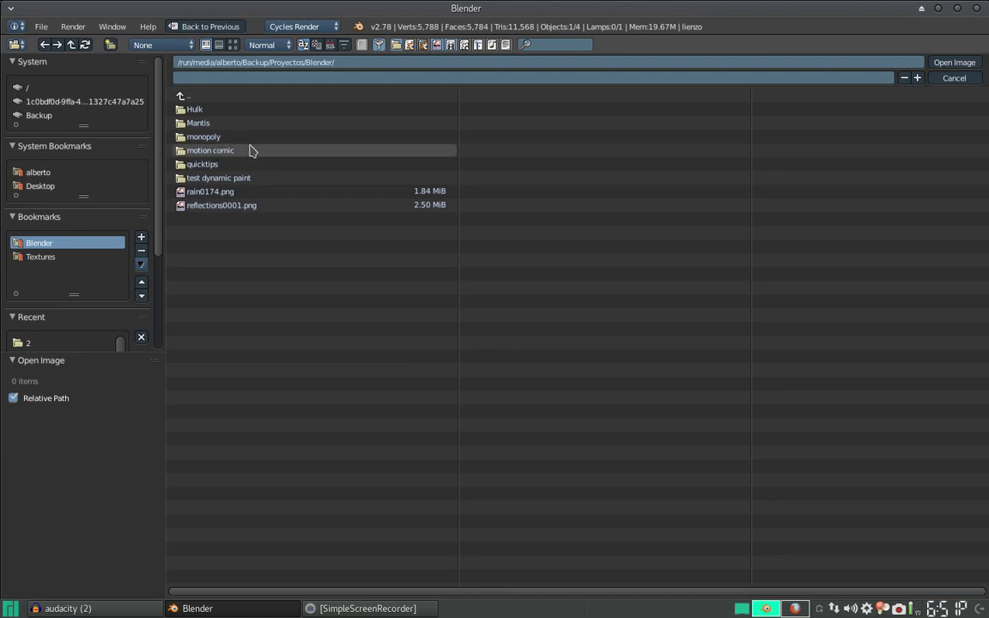
pyautogui.click(199, 175)
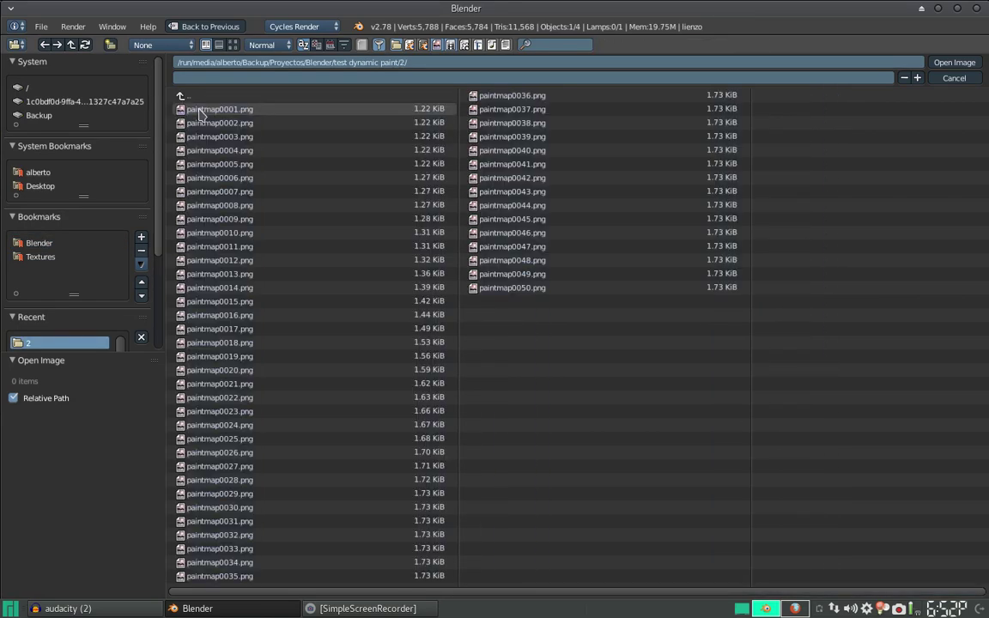
pyautogui.press('a')
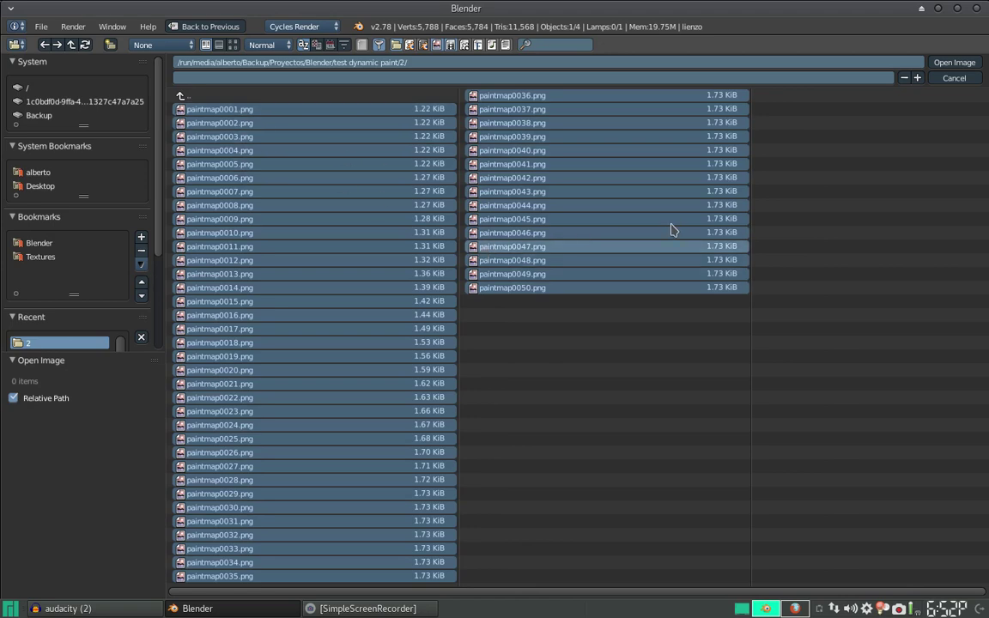
pyautogui.click(942, 65)
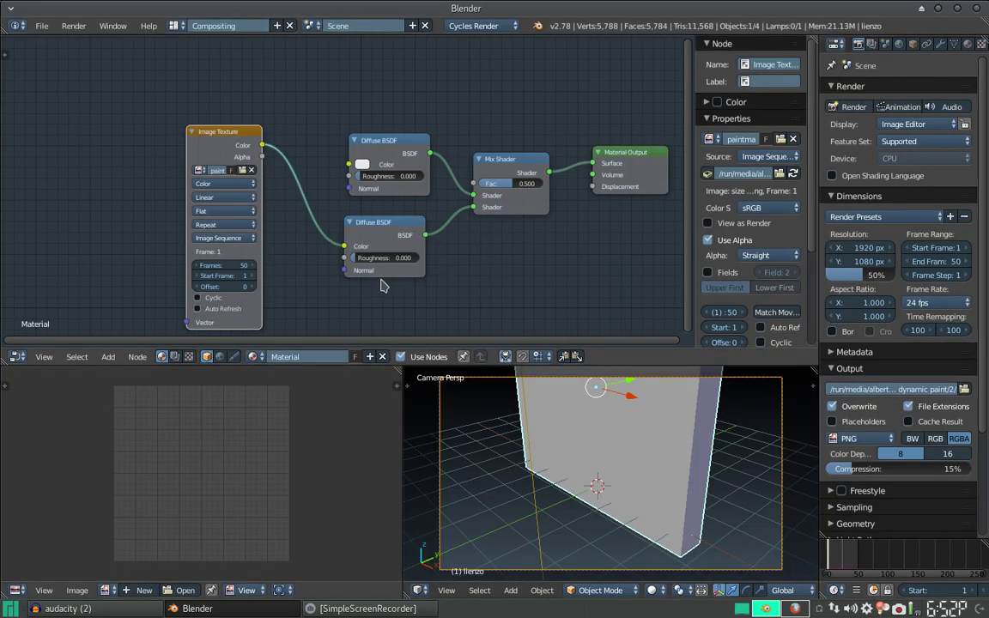
# - Return to the Default layout and switch viewport shading to Rendered
pyautogui.scroll(-1, 506, 290)
pyautogui.scroll(2, 481, 278)
pyautogui.scroll(1, 468, 267)
pyautogui.scroll(1, 459, 266)
pyautogui.scroll(-2, 457, 269)
pyautogui.hotkey('ctrl', 'Right')
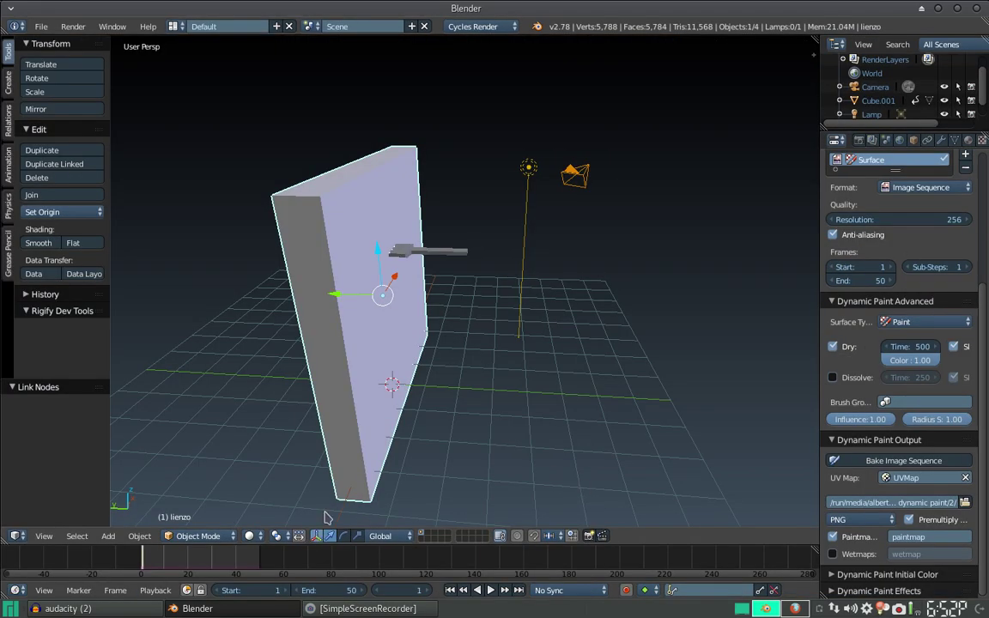
pyautogui.click(249, 536)
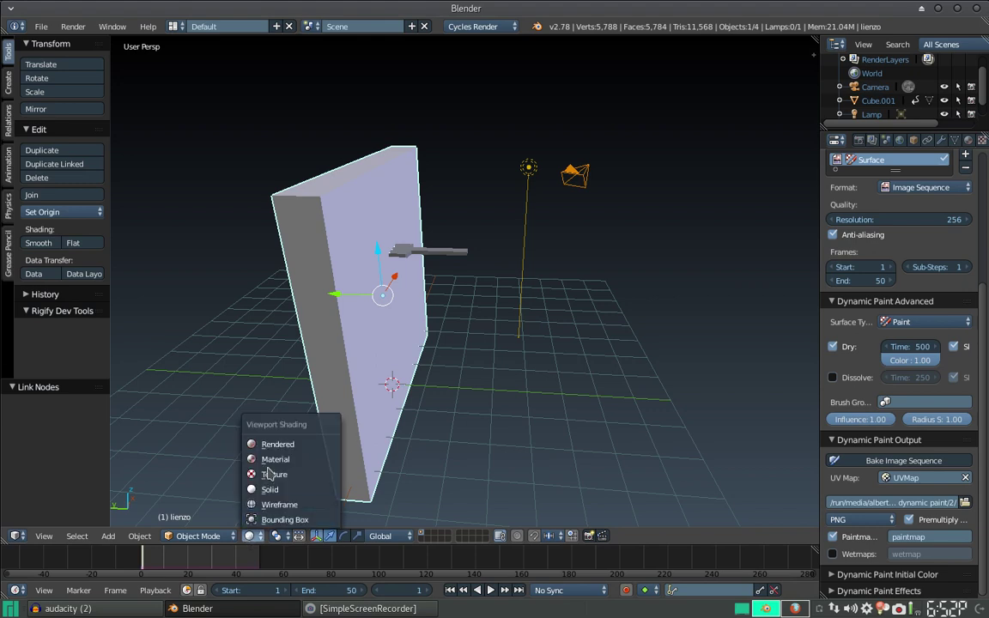
pyautogui.click(274, 444)
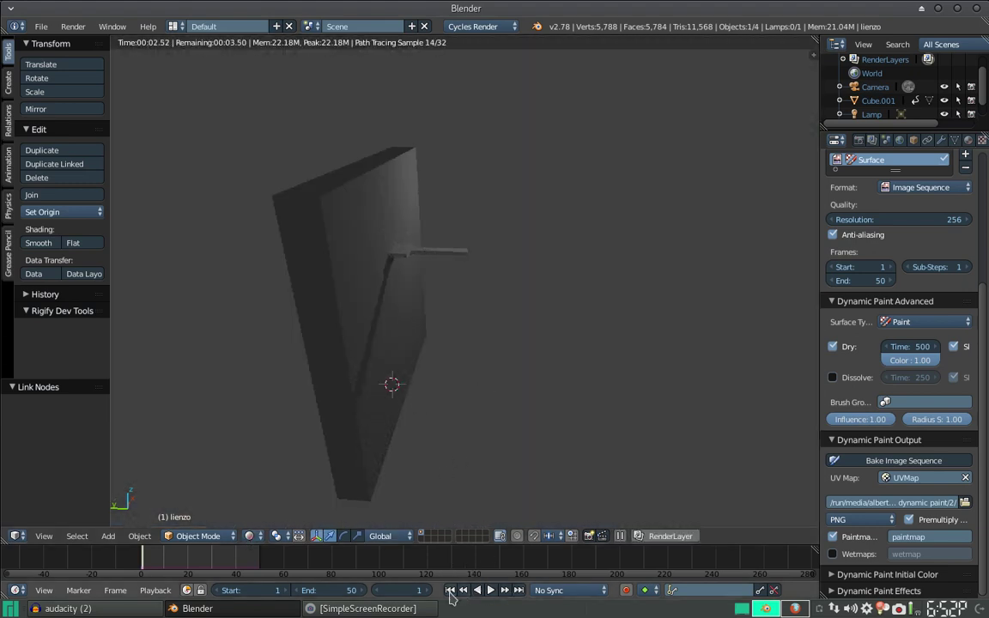
# - Preview the paint animation playback, then show the Render properties
pyautogui.click(490, 589)
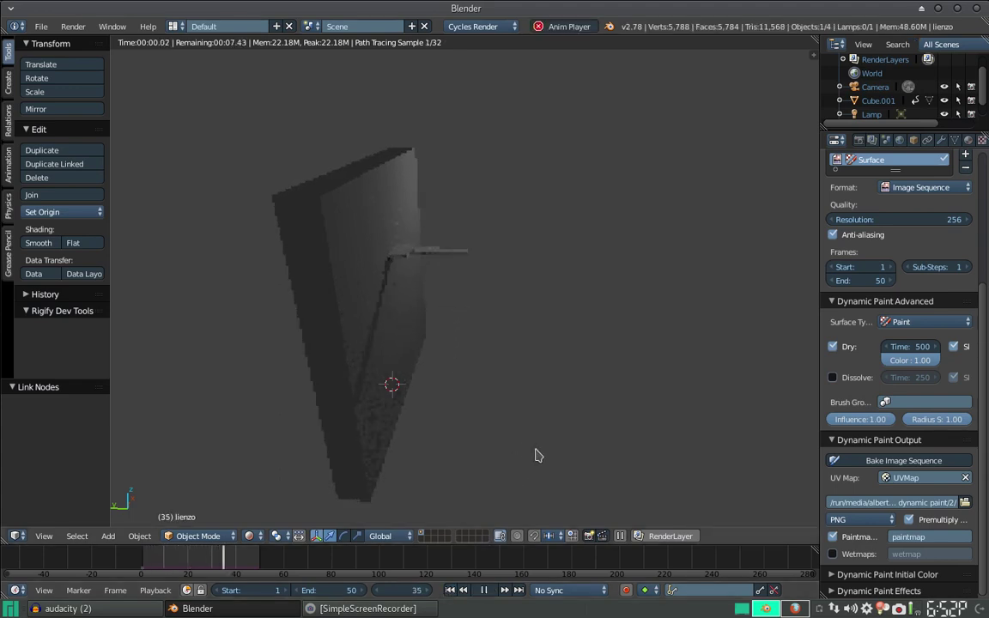
pyautogui.press('Escape')
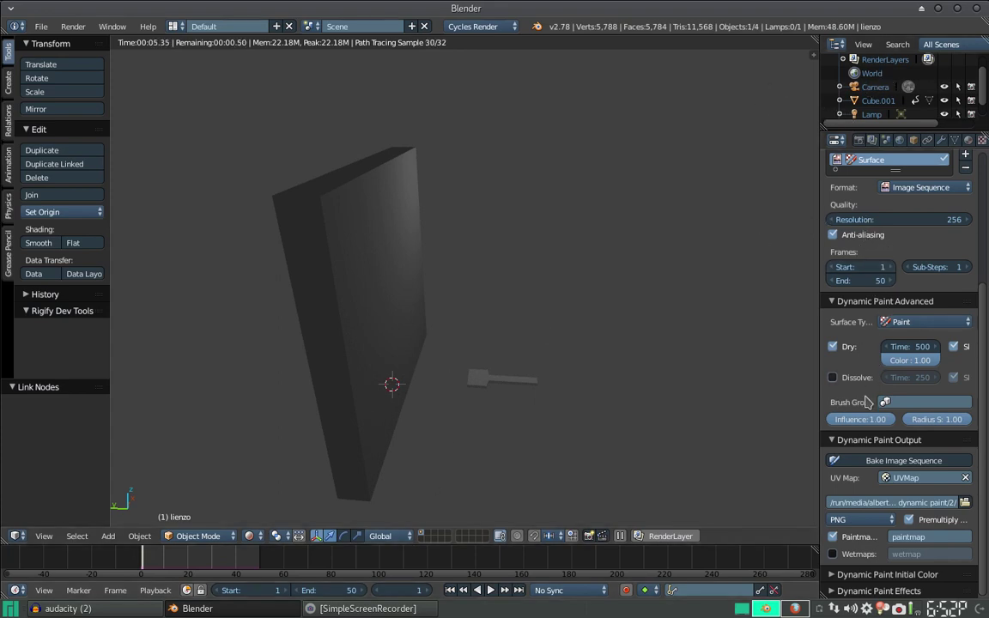
pyautogui.click(859, 140)
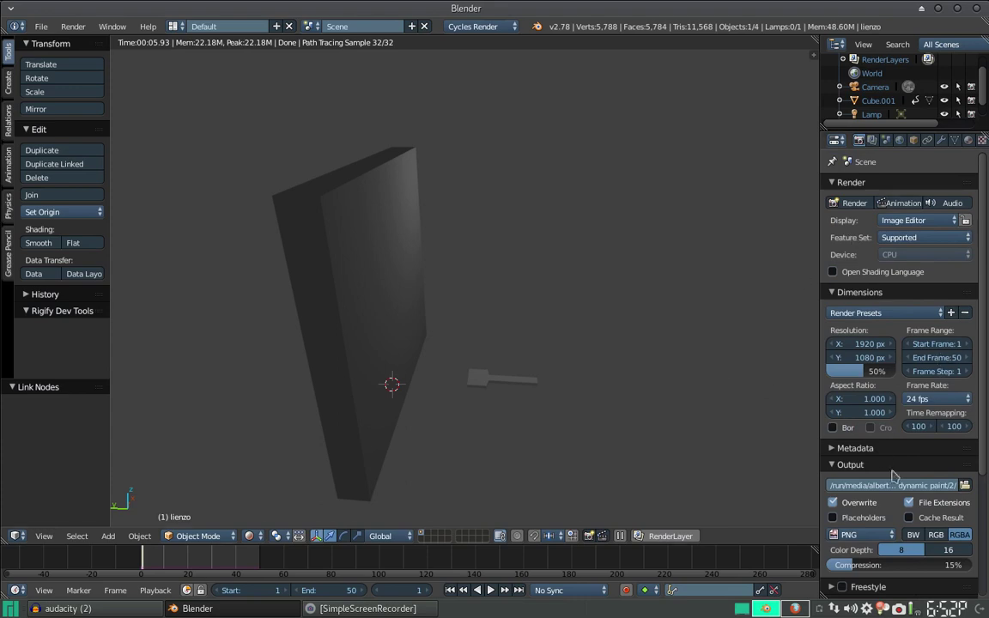
# - Set the output format to H.264, expand Sampling, and render the animation
pyautogui.click(858, 535)
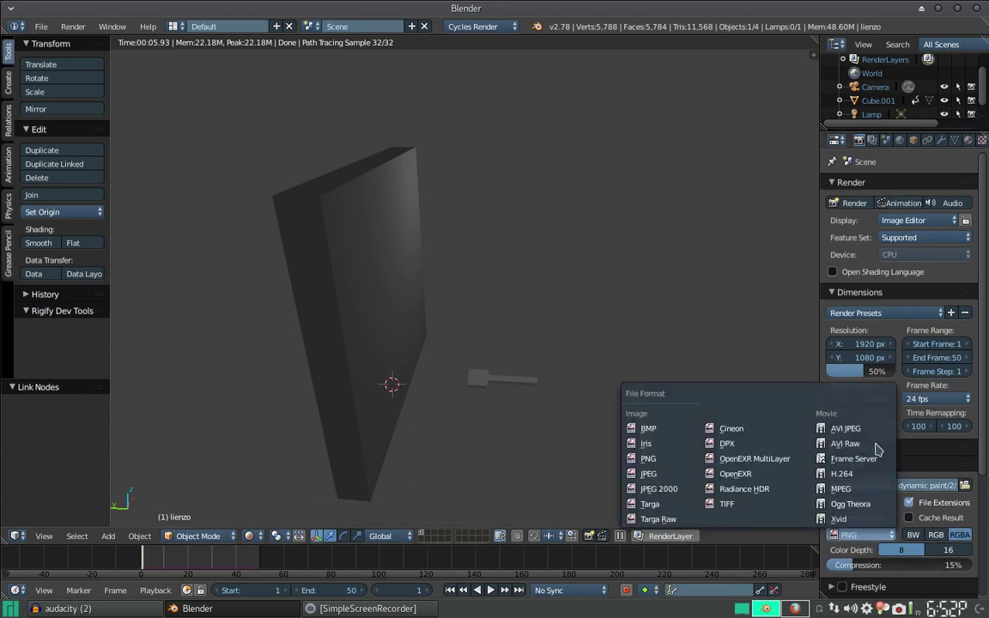
pyautogui.click(843, 473)
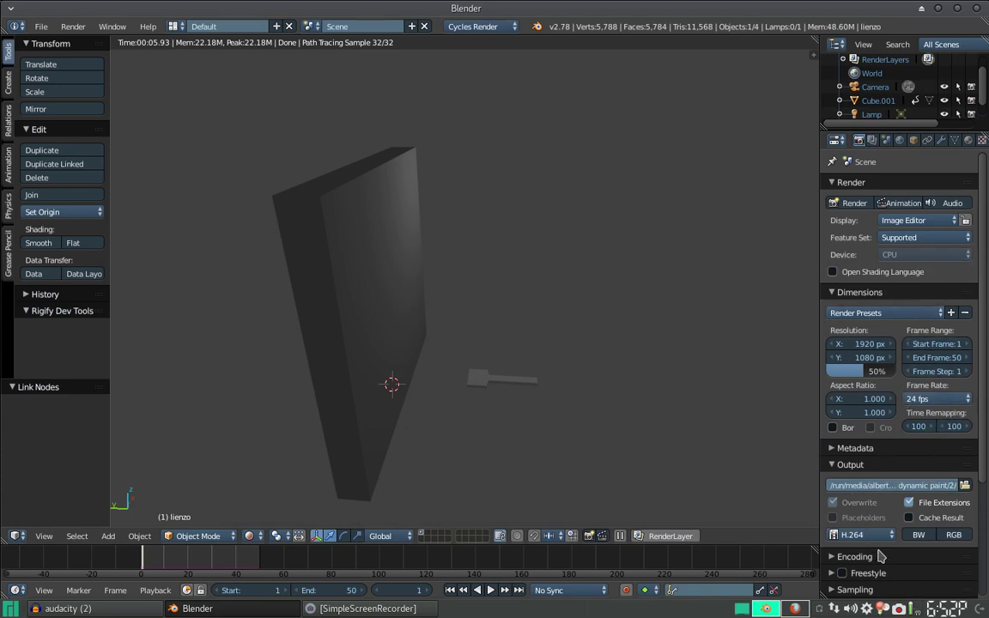
pyautogui.scroll(-3, 903, 565)
pyautogui.click(858, 479)
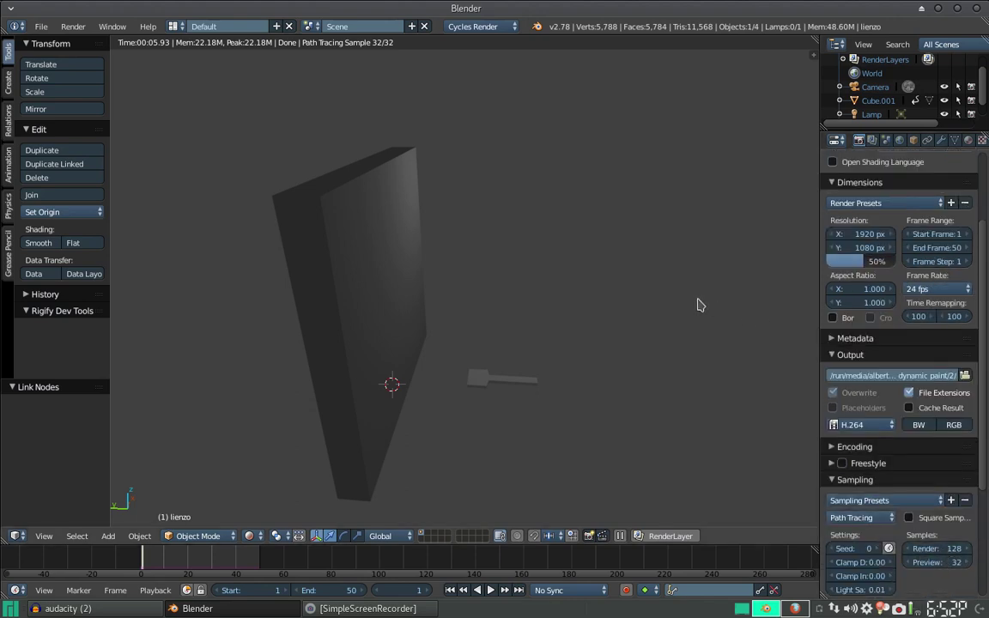
pyautogui.scroll(3, 953, 165)
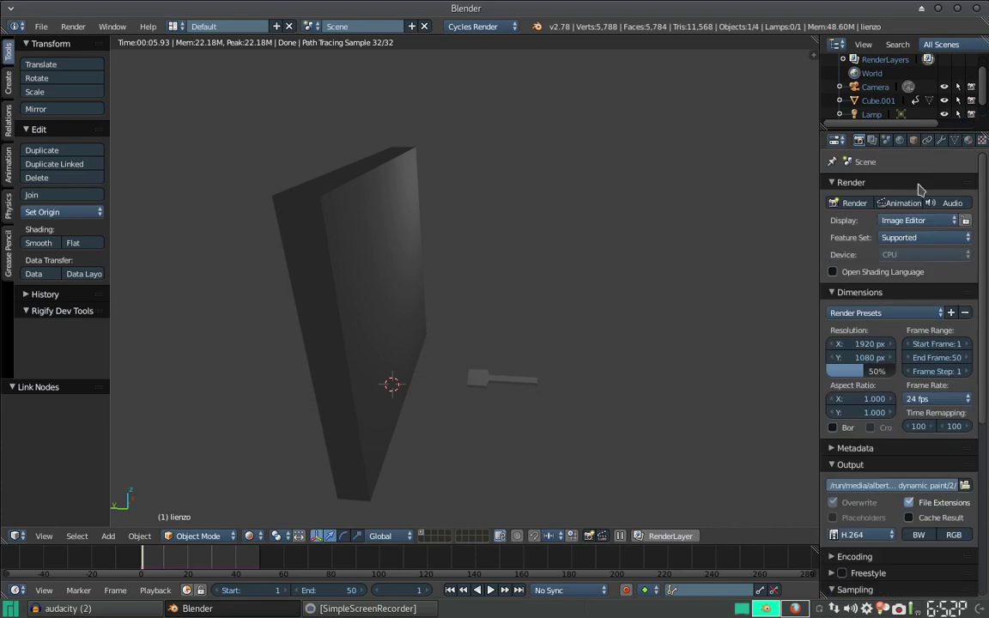
pyautogui.click(908, 204)
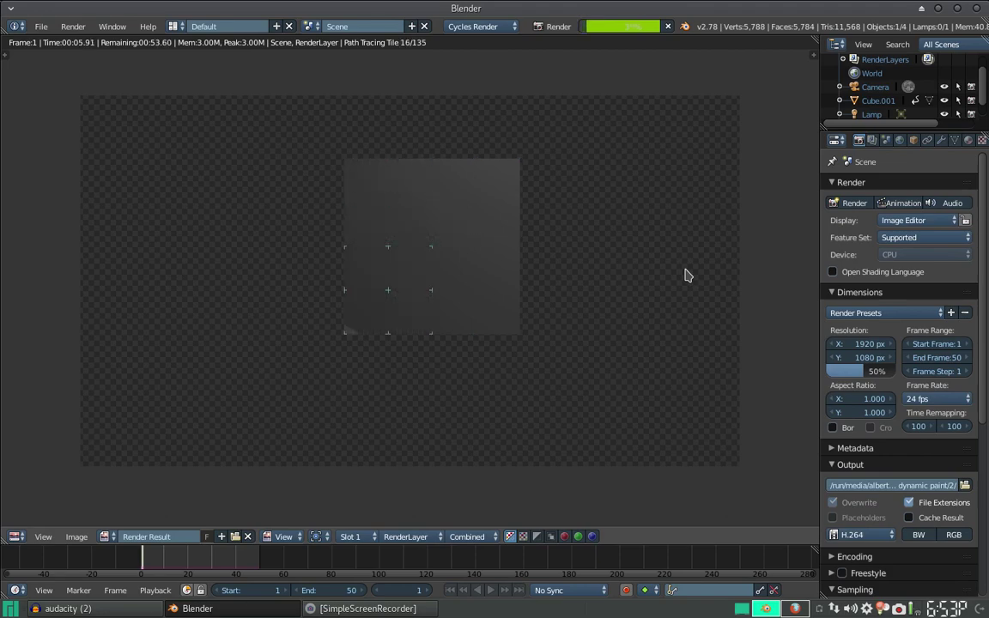
# - Cancel the render, enter camera view, and rotate the camera to re-aim it
pyautogui.press('Escape')
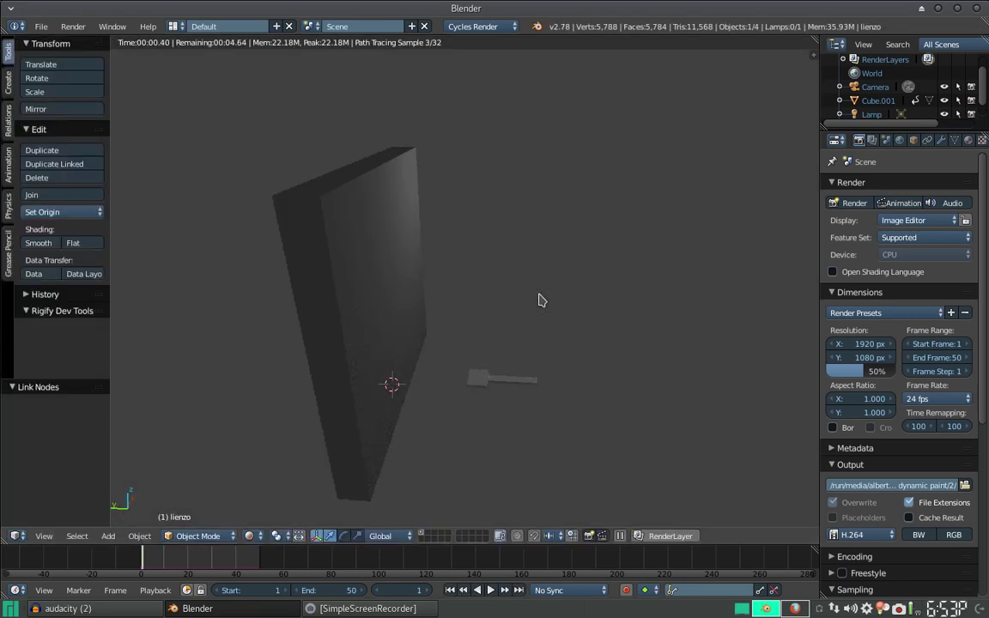
pyautogui.press('KP_0')
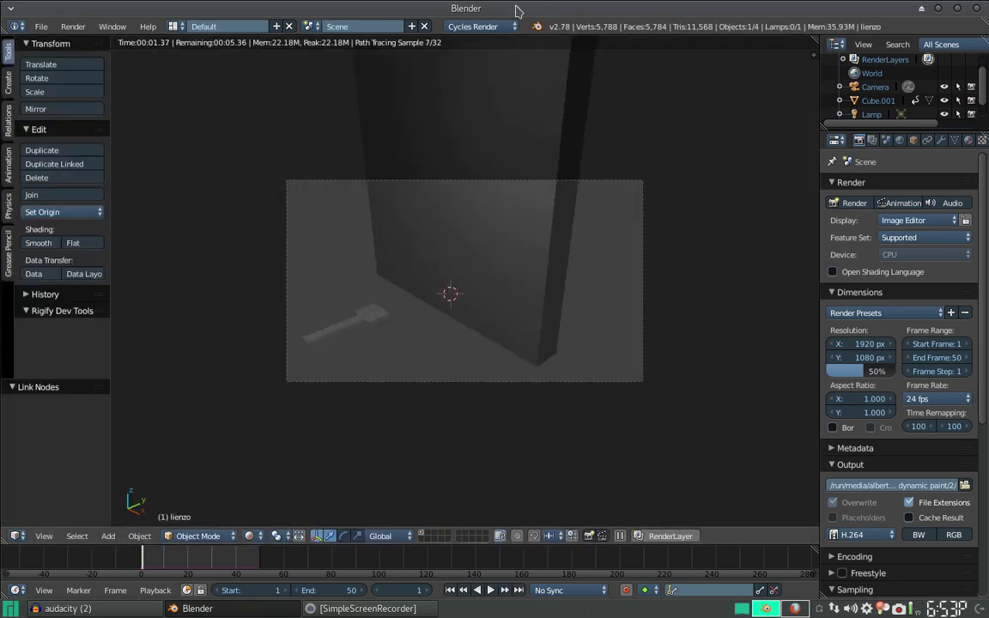
pyautogui.rightClick(549, 181)
pyautogui.press('r')
pyautogui.press('r')
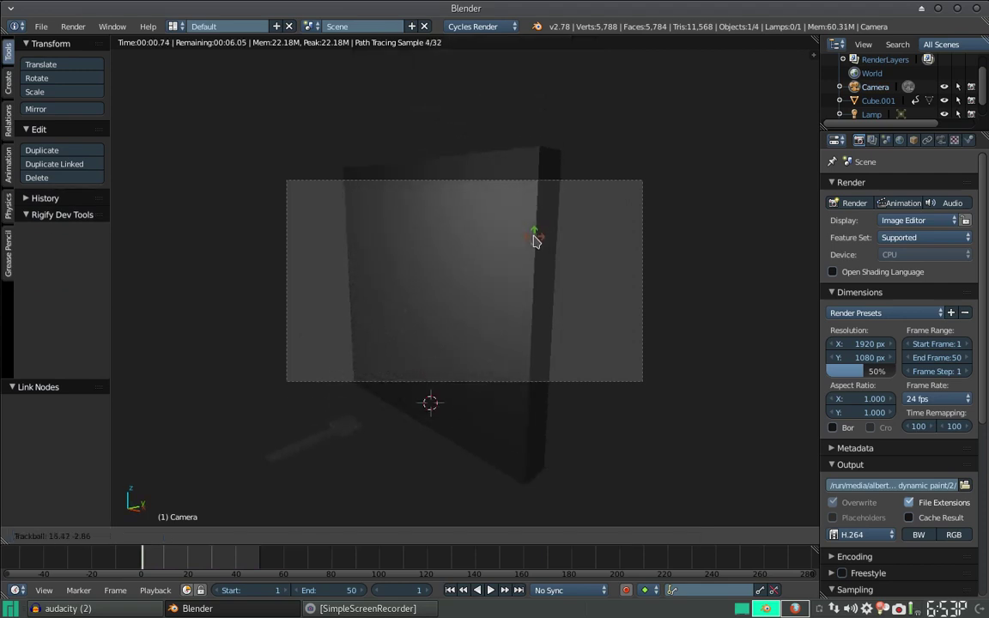
pyautogui.click(533, 240)
# - Pull the camera back to frame the wall and show lienzo's material nodes
pyautogui.press('g')
pyautogui.press('z')
pyautogui.press('z')
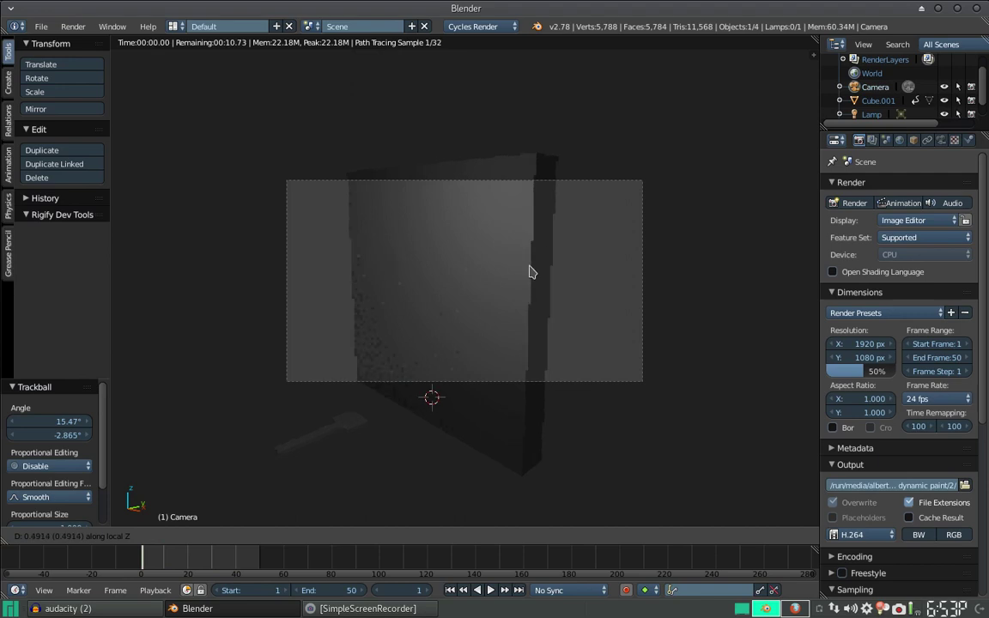
pyautogui.click(532, 300)
pyautogui.press('g')
pyautogui.click(532, 294)
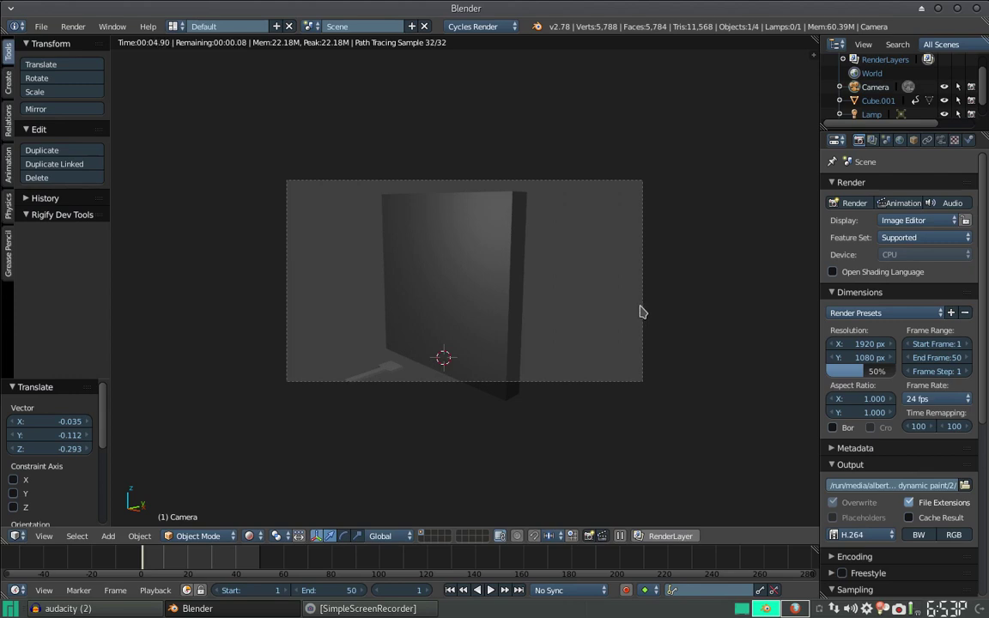
pyautogui.hotkey('ctrl', 'Left')
pyautogui.rightClick(556, 403)
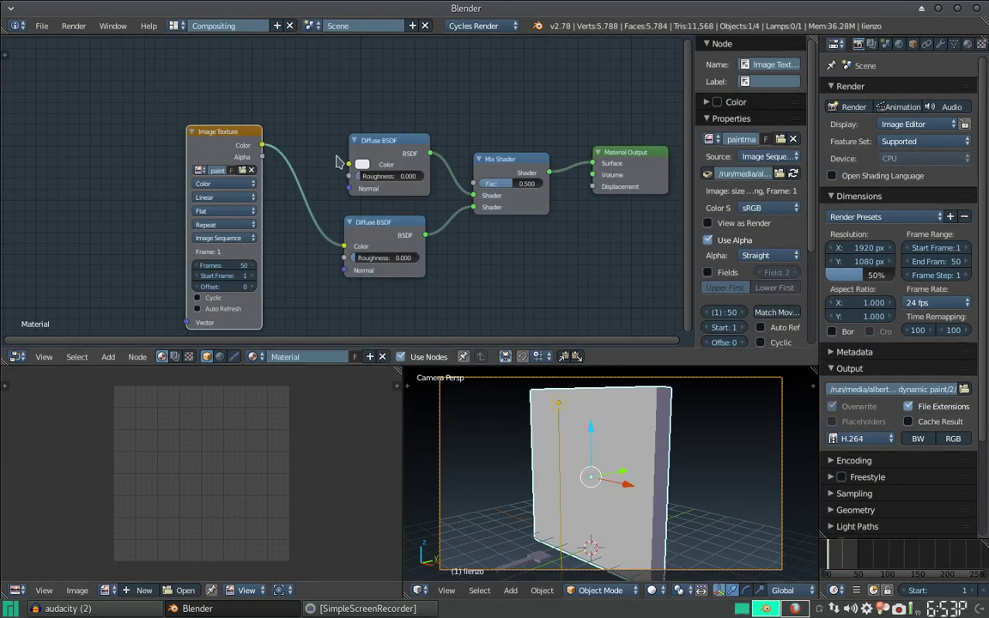
pyautogui.moveTo(459, 231)
pyautogui.mouseDown(button='middle')
pyautogui.moveTo(433, 209)
pyautogui.moveTo(462, 212)
pyautogui.mouseUp(button='middle')
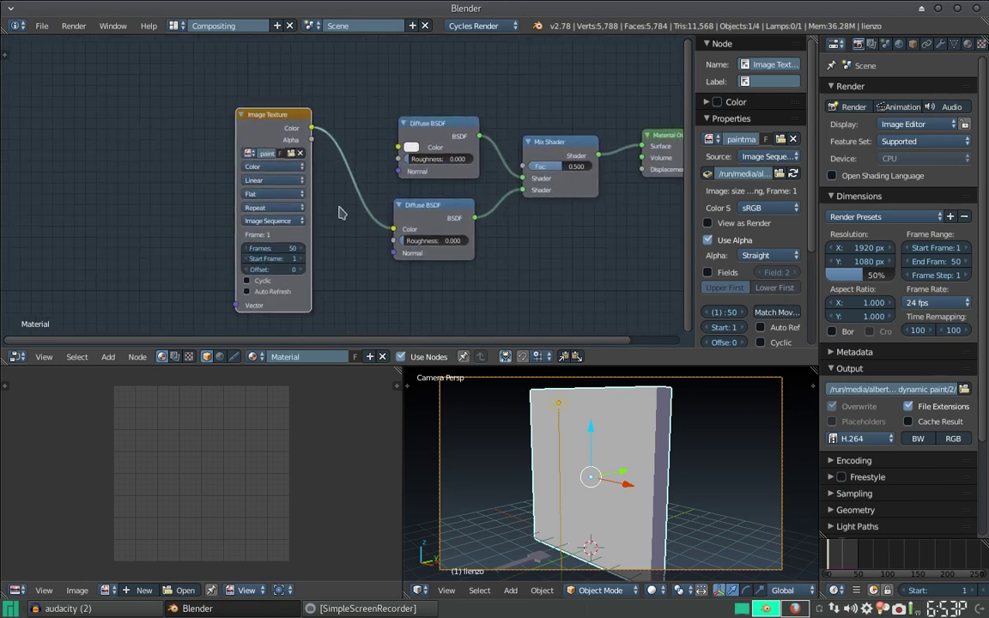
pyautogui.click(280, 222)
# - Play the paint animation in the Default layout, orbiting to watch the red streak, then stop
pyautogui.hotkey('ctrl', 'Right')
pyautogui.hotkey('alt', 'a')
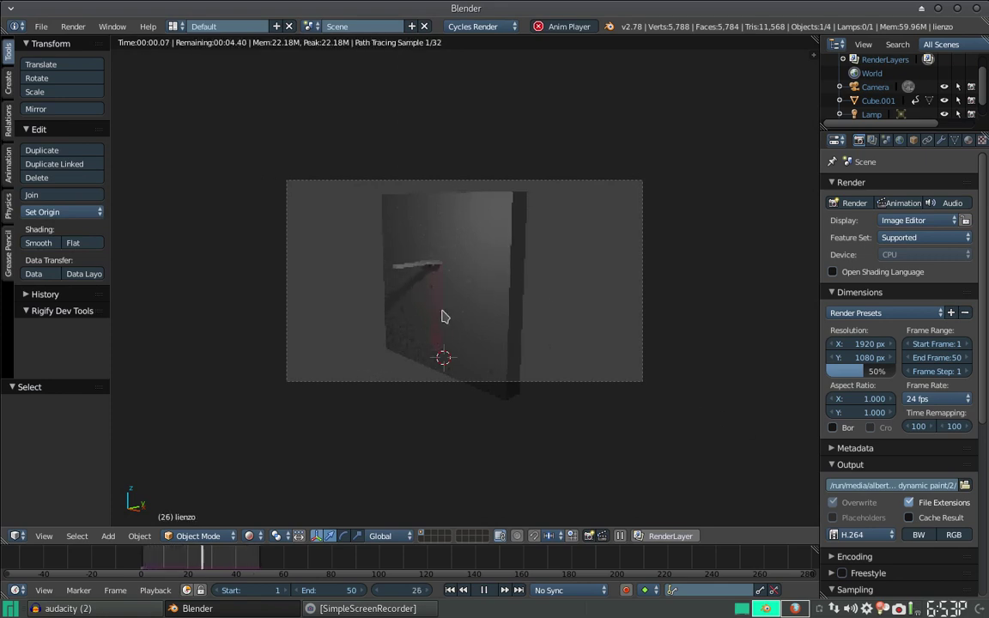
pyautogui.moveTo(408, 326)
pyautogui.mouseDown(button='middle')
pyautogui.moveTo(550, 323)
pyautogui.moveTo(446, 331)
pyautogui.moveTo(452, 316)
pyautogui.moveTo(457, 402)
pyautogui.mouseUp(button='middle')
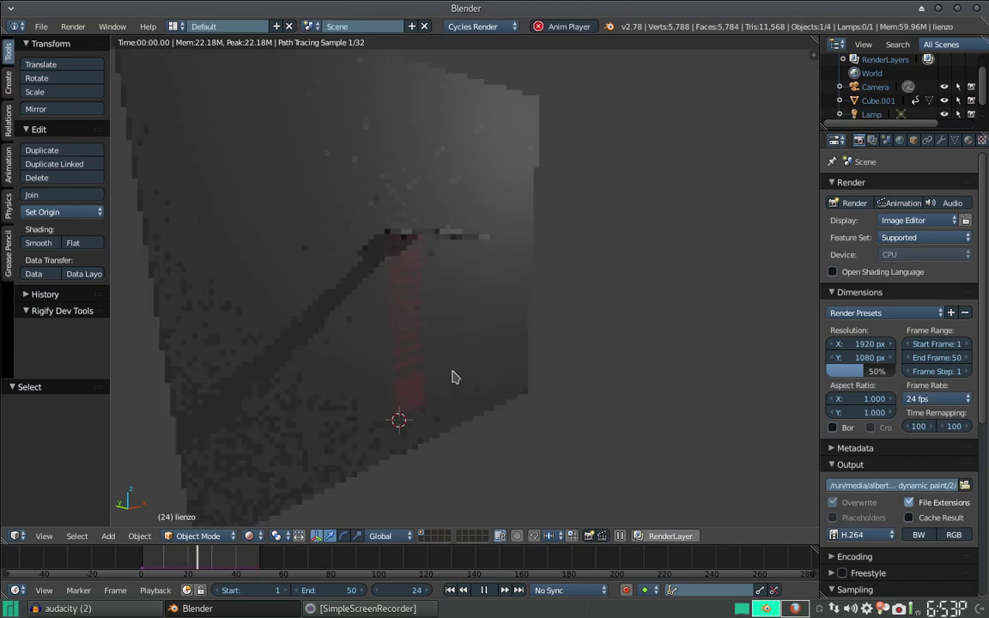
pyautogui.press('Escape')
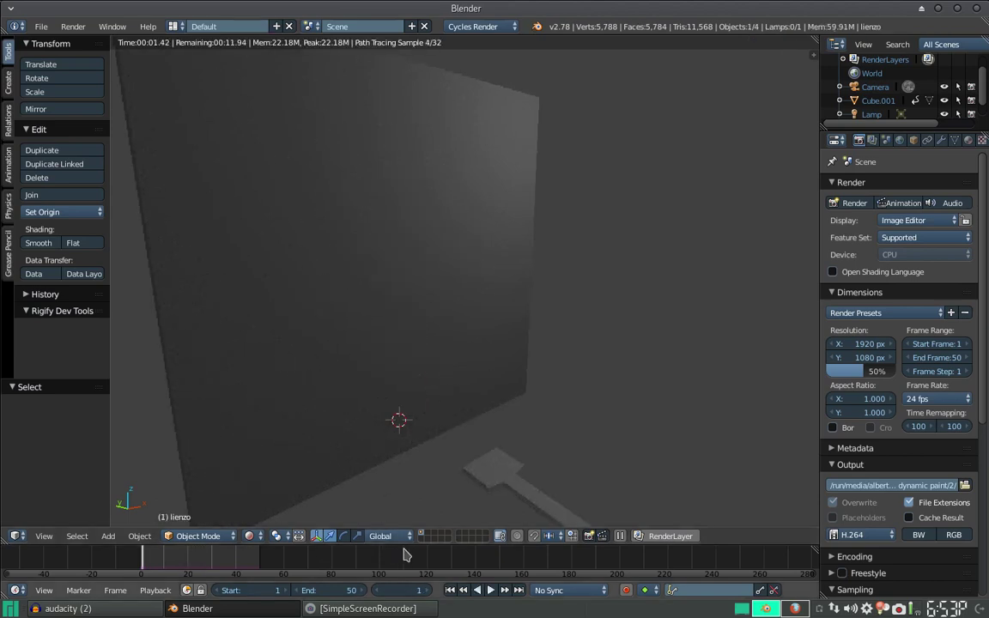
# - Refresh the rendered viewport preview and bring the Dimensions panel into view
pyautogui.click(449, 591)
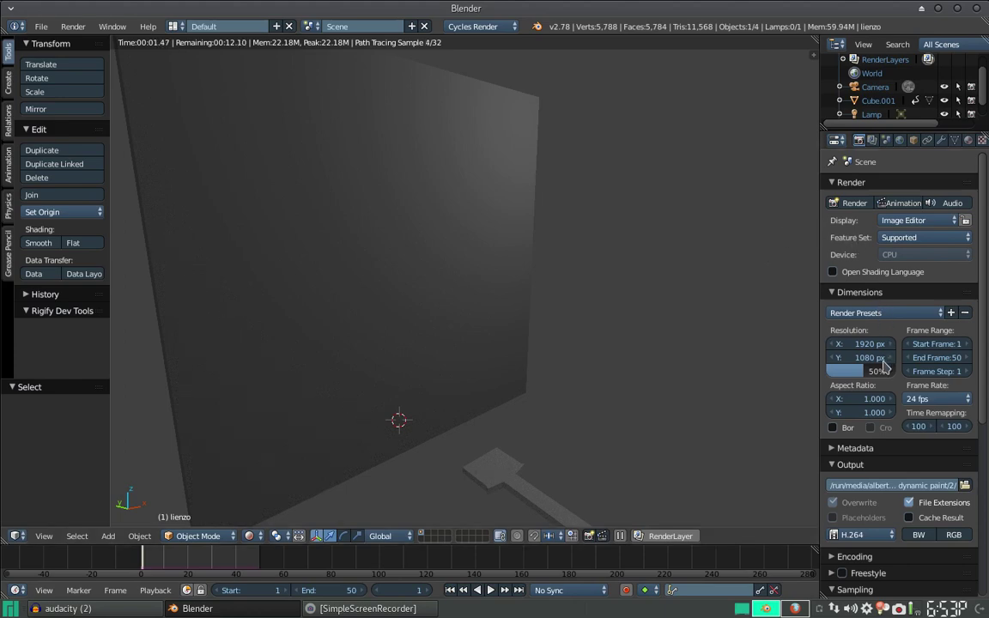
pyautogui.scroll(-2, 903, 382)
pyautogui.scroll(-1, 901, 386)
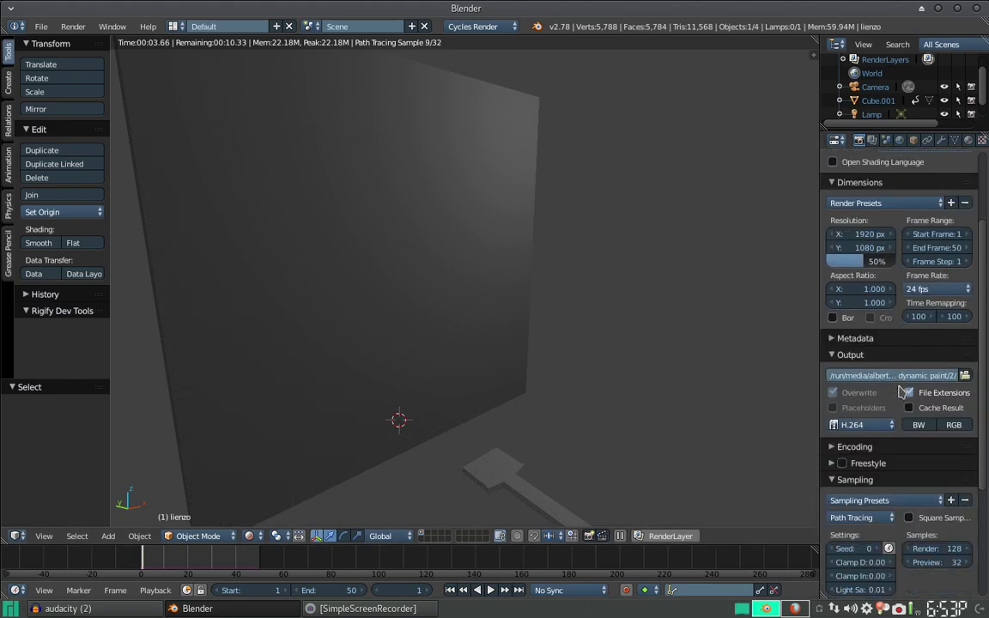
pyautogui.scroll(-1, 888, 403)
pyautogui.scroll(-1, 875, 429)
pyautogui.scroll(-1, 863, 464)
pyautogui.scroll(1, 858, 464)
pyautogui.scroll(1, 850, 447)
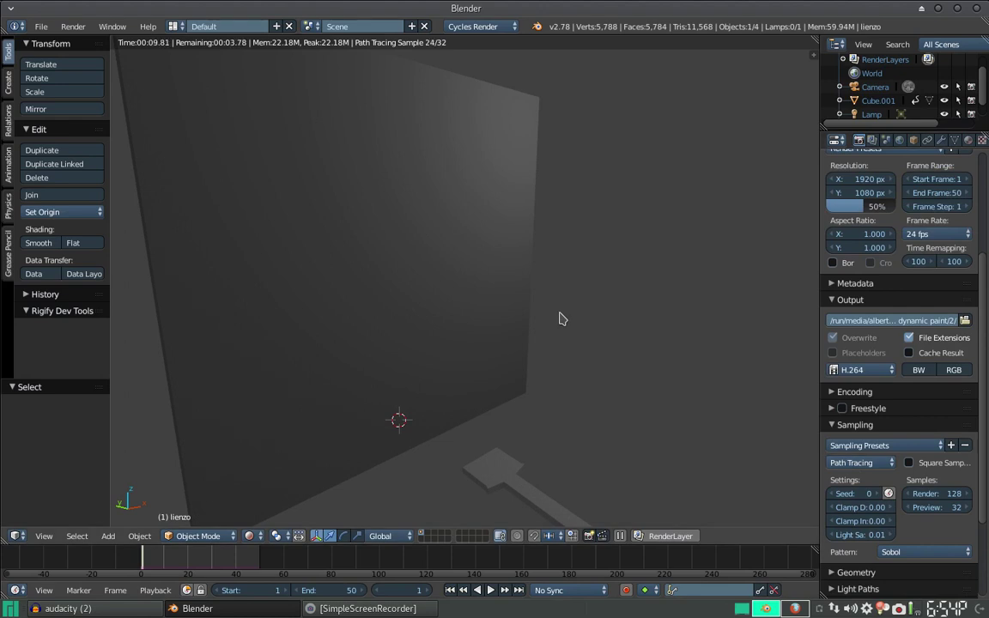
# - Set the render resolution to 1440 × 900 px at 100%, then play the paint animation
pyautogui.click(852, 180)
pyautogui.write('1440')
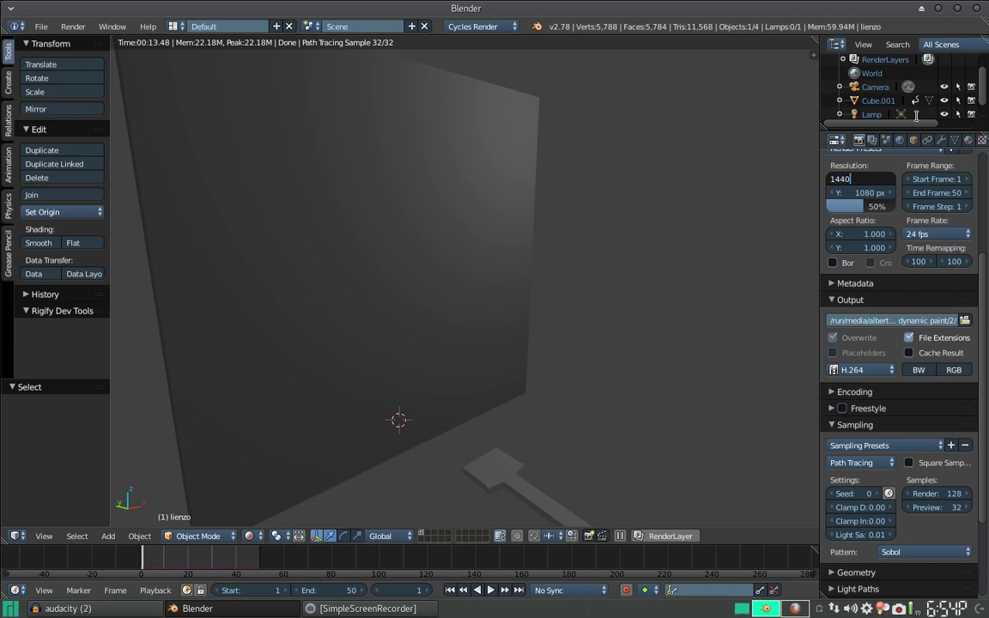
pyautogui.press('Tab')
pyautogui.write('900')
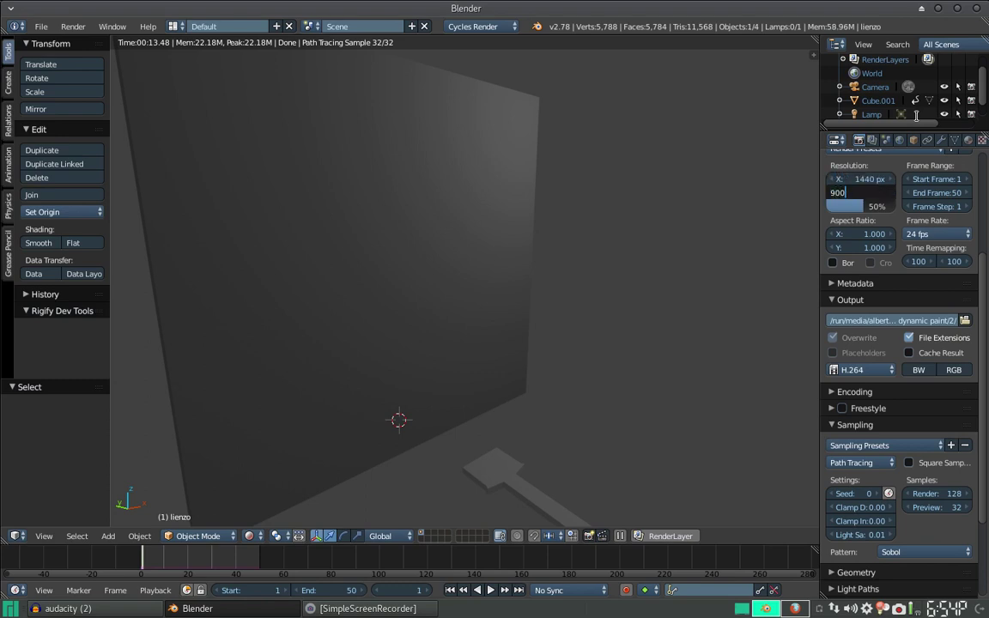
pyautogui.press('Return')
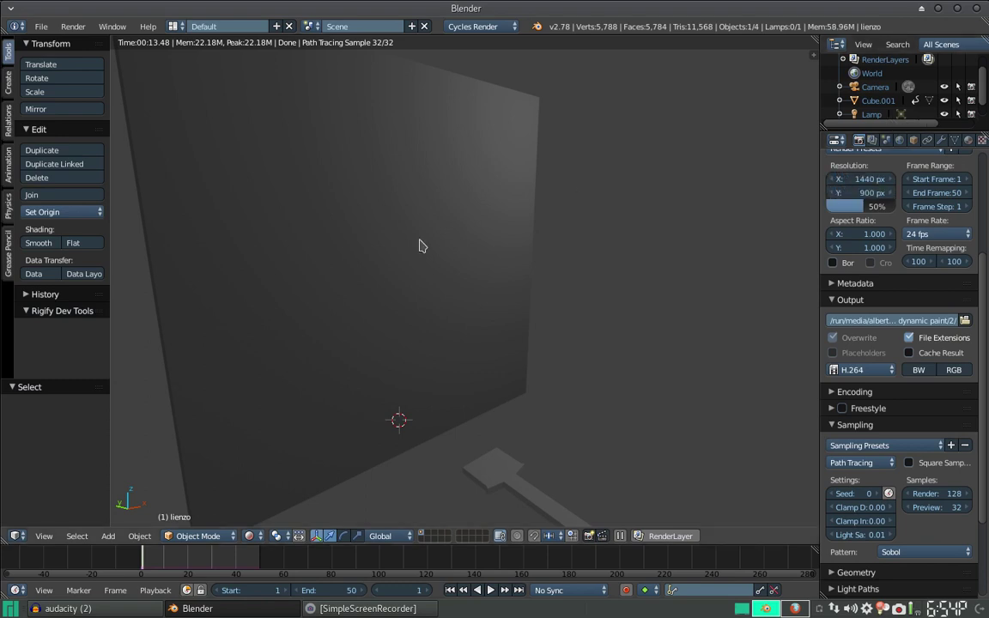
pyautogui.moveTo(850, 206); pyautogui.dragTo(892, 206)
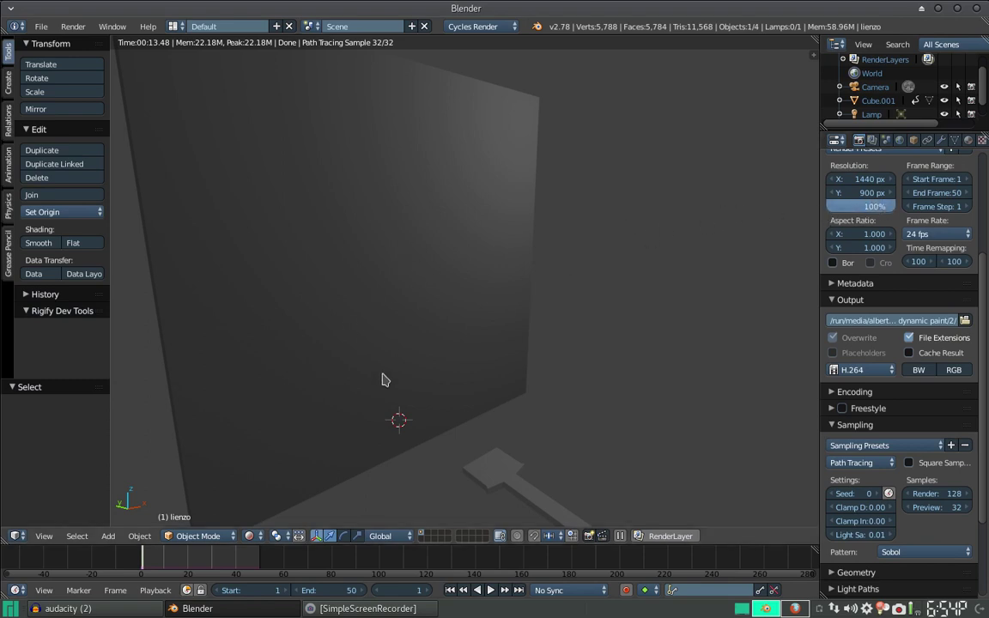
pyautogui.hotkey('alt', 'a')
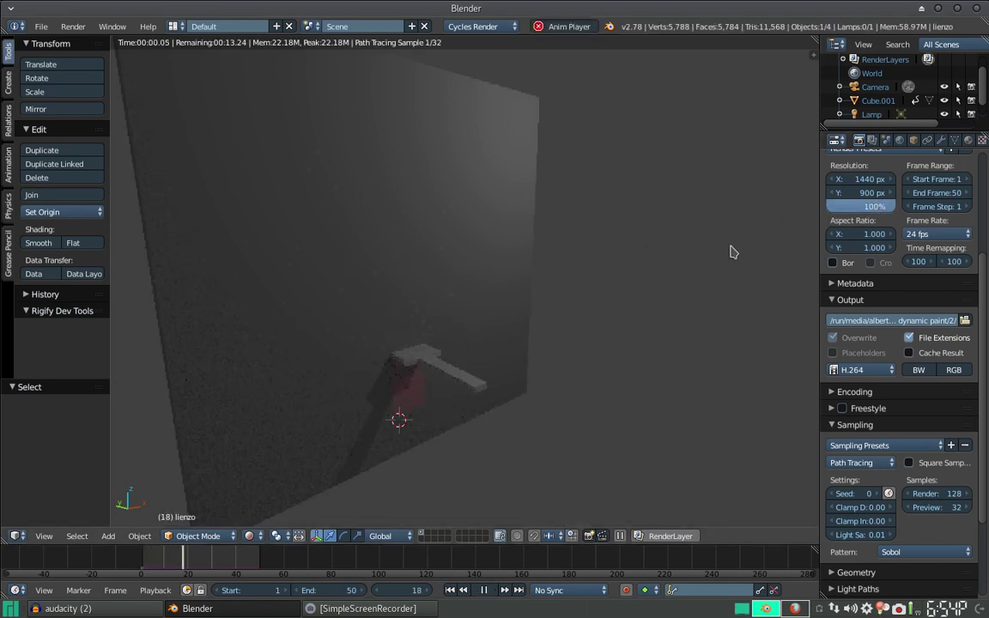